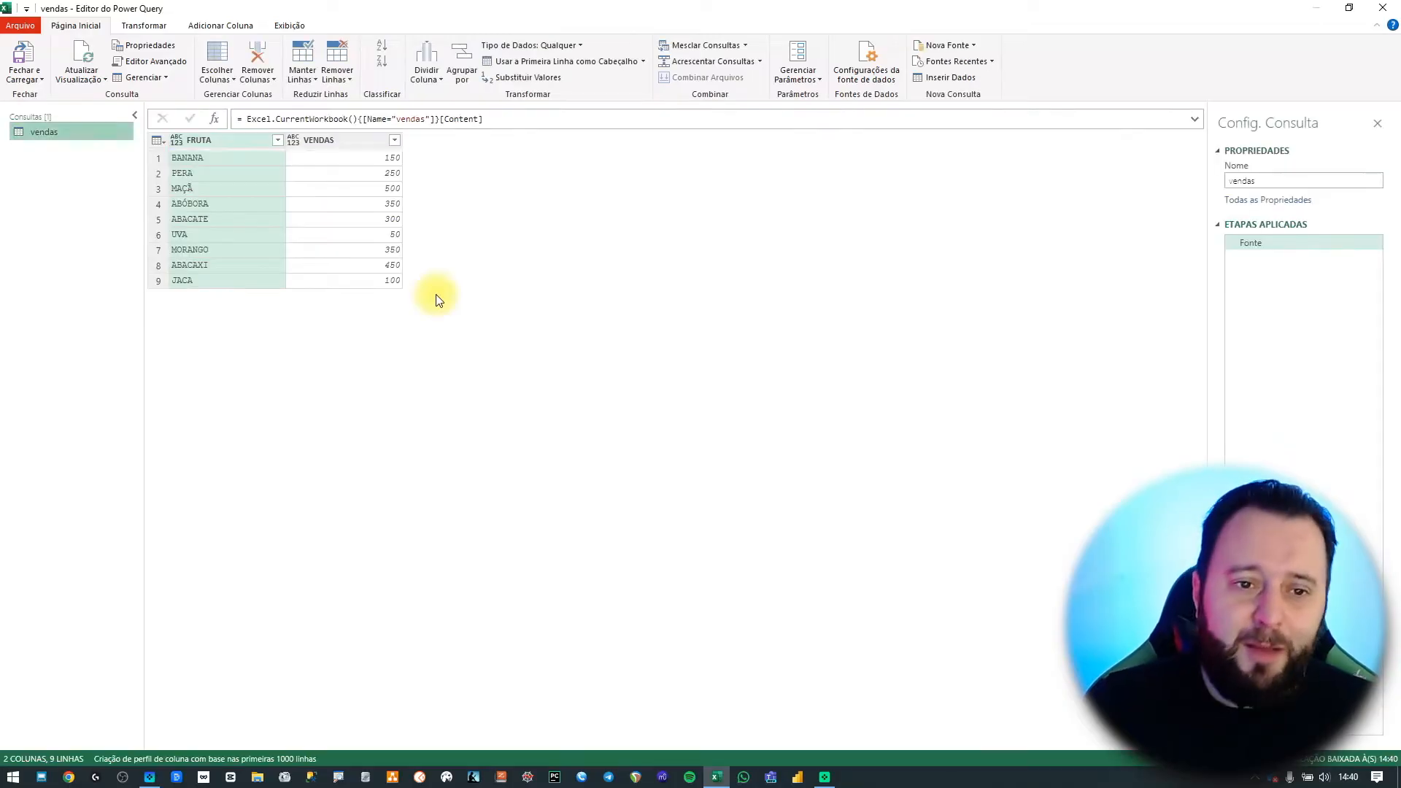
# Enlarge the query editor's text and make sure the formula bar is switched on.
pyautogui.hotkey('ctrl', 'shift', '+')
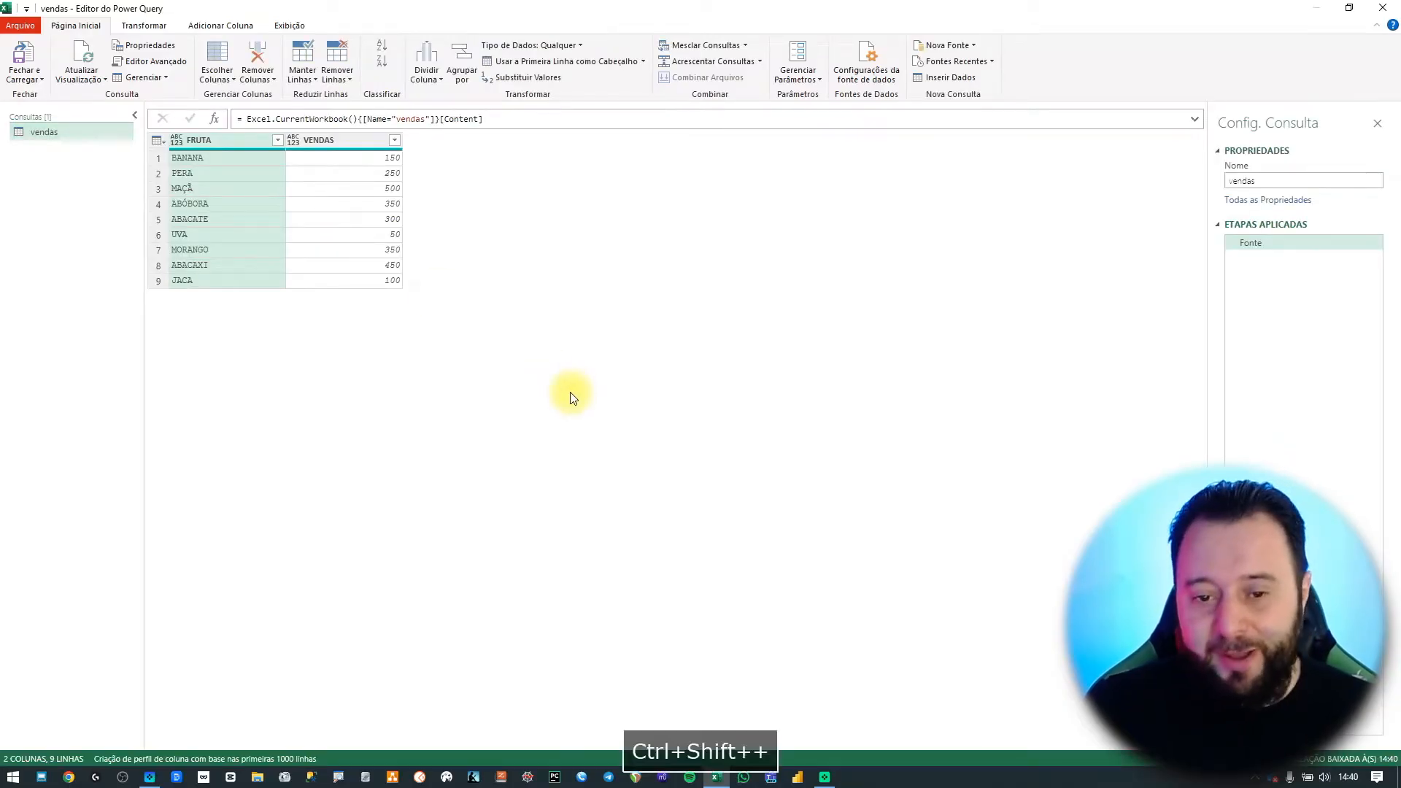
pyautogui.hotkey('ctrl', 'shift', '+')
pyautogui.hotkey('ctrl', 'shift', '-')
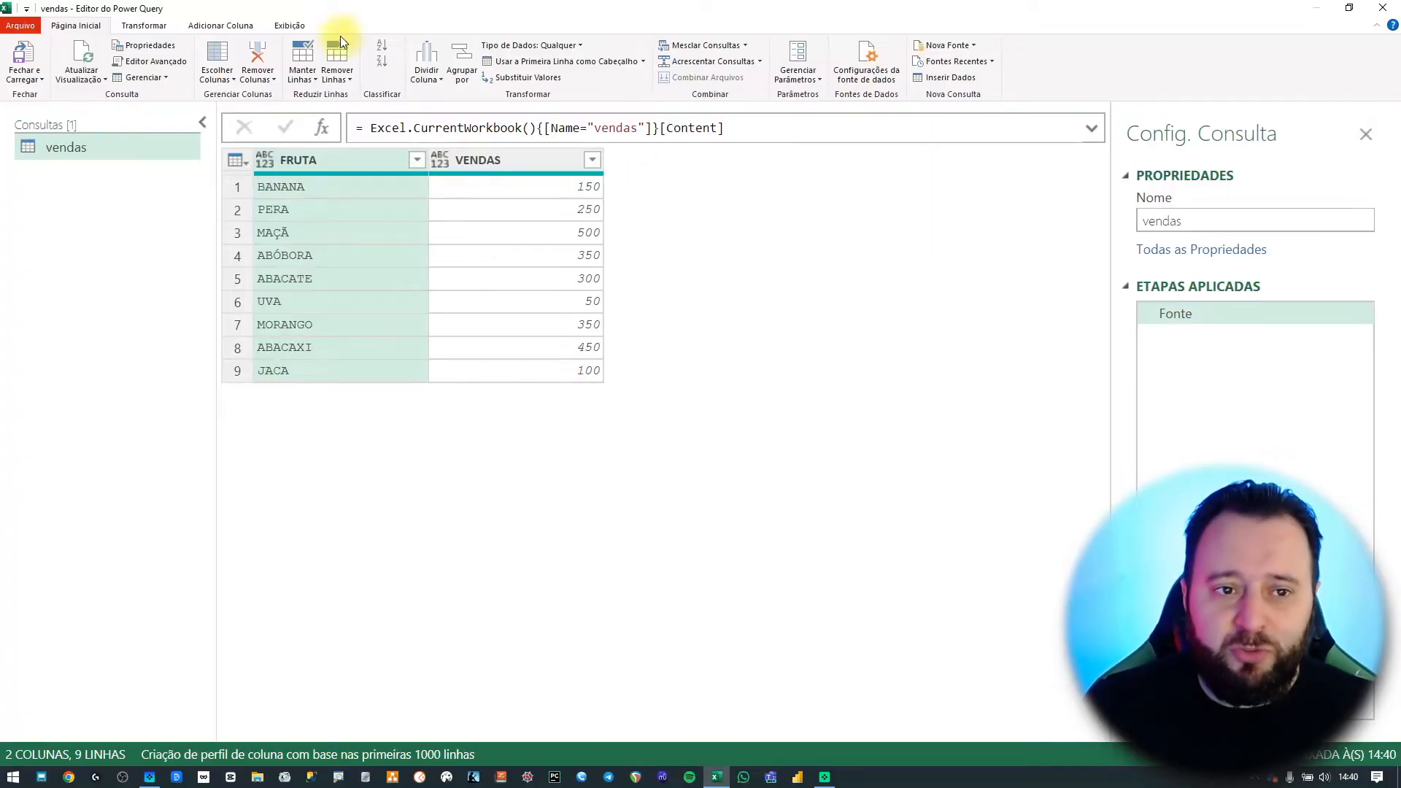
pyautogui.click(277, 24)
pyautogui.click(82, 47)
pyautogui.click(83, 47)
pyautogui.click(82, 46)
pyautogui.click(83, 47)
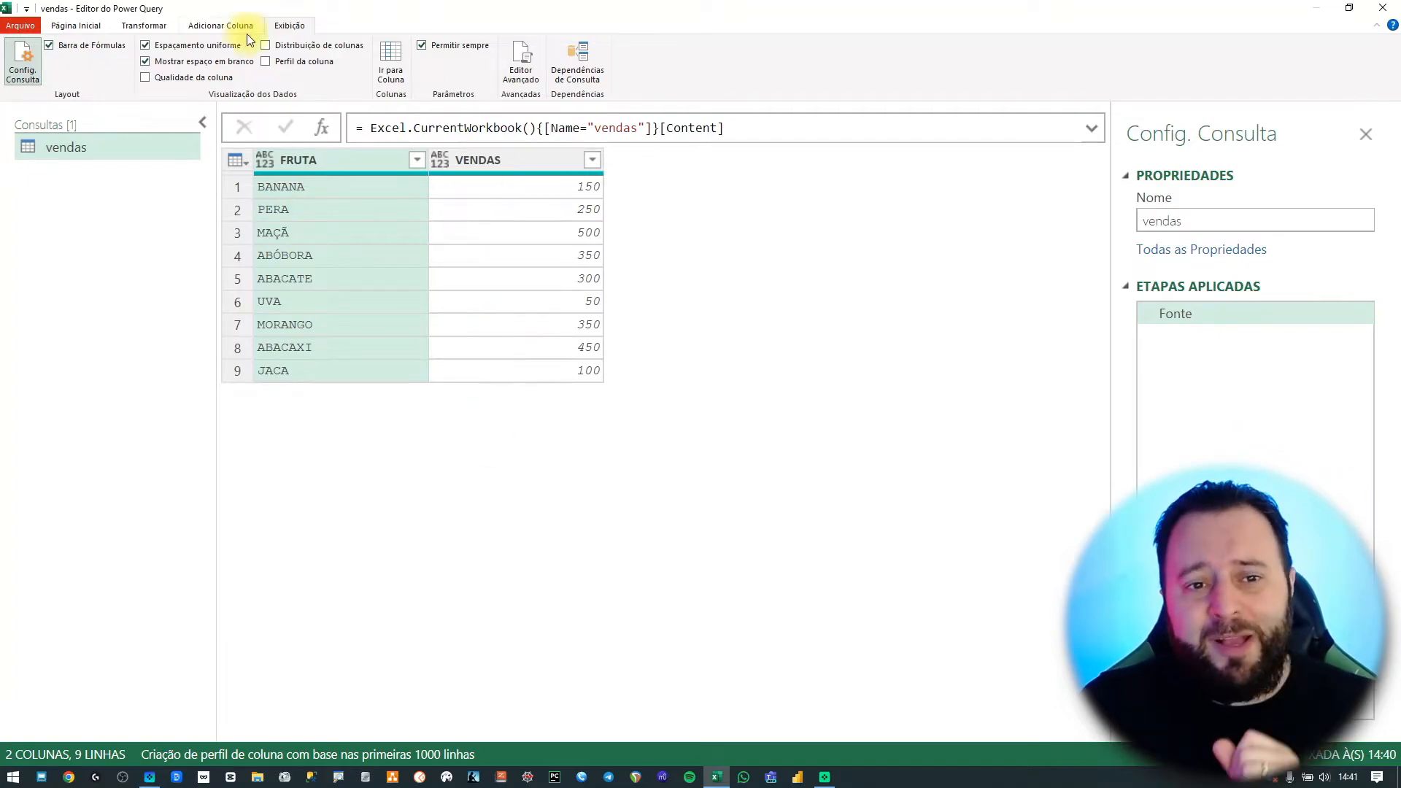
# Add a column that multiplies each VENDAS value, entering 0.10 as the multiplier.
pyautogui.click(475, 162)
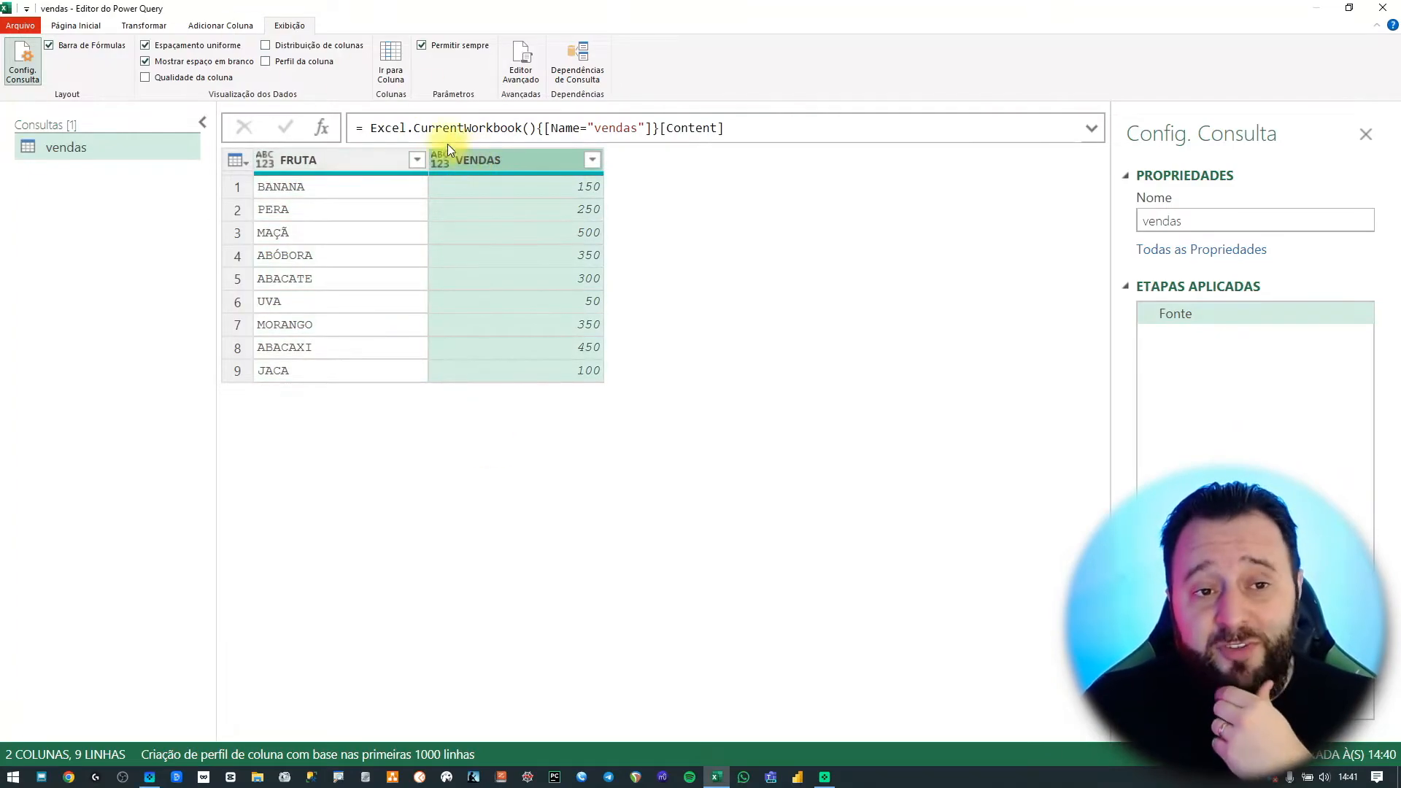
pyautogui.click(221, 27)
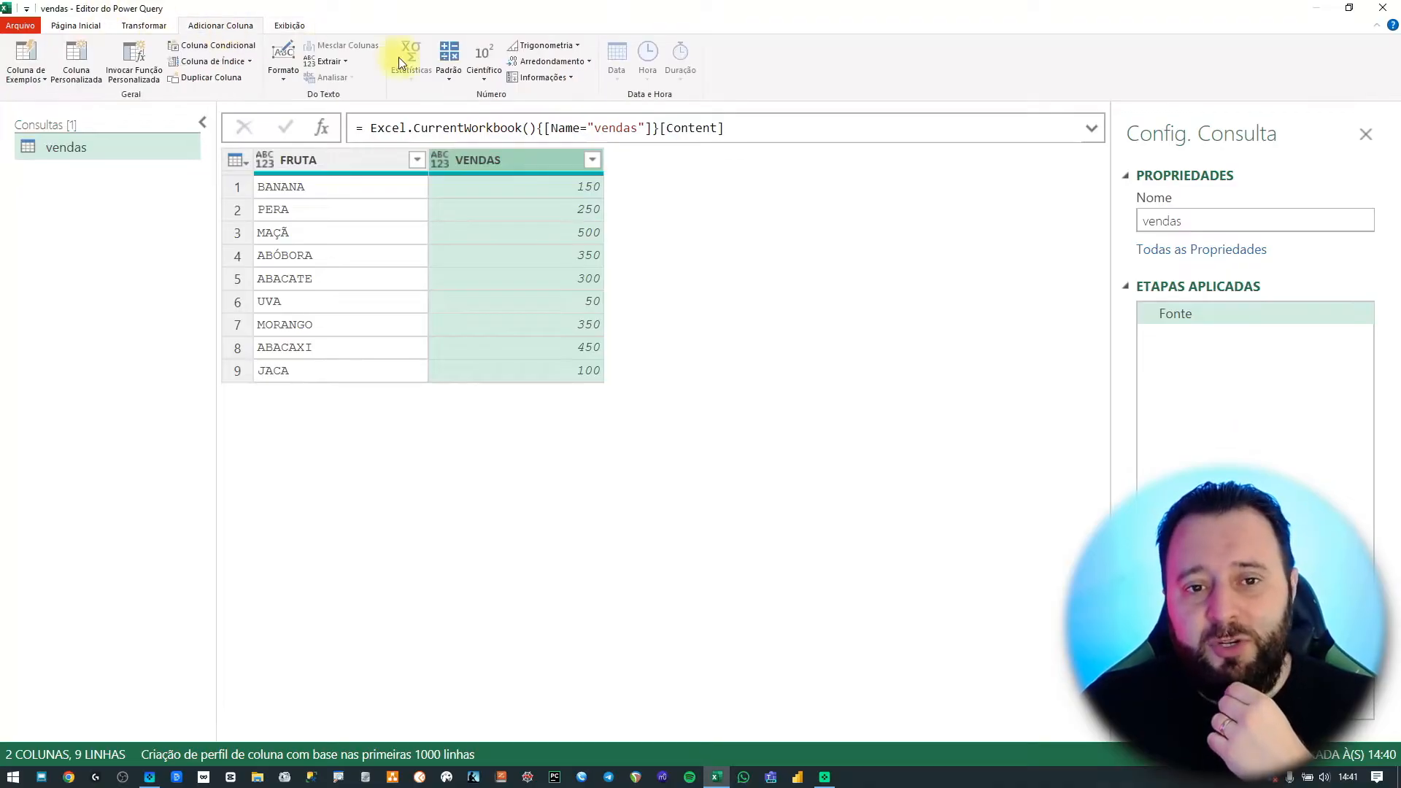
pyautogui.click(451, 76)
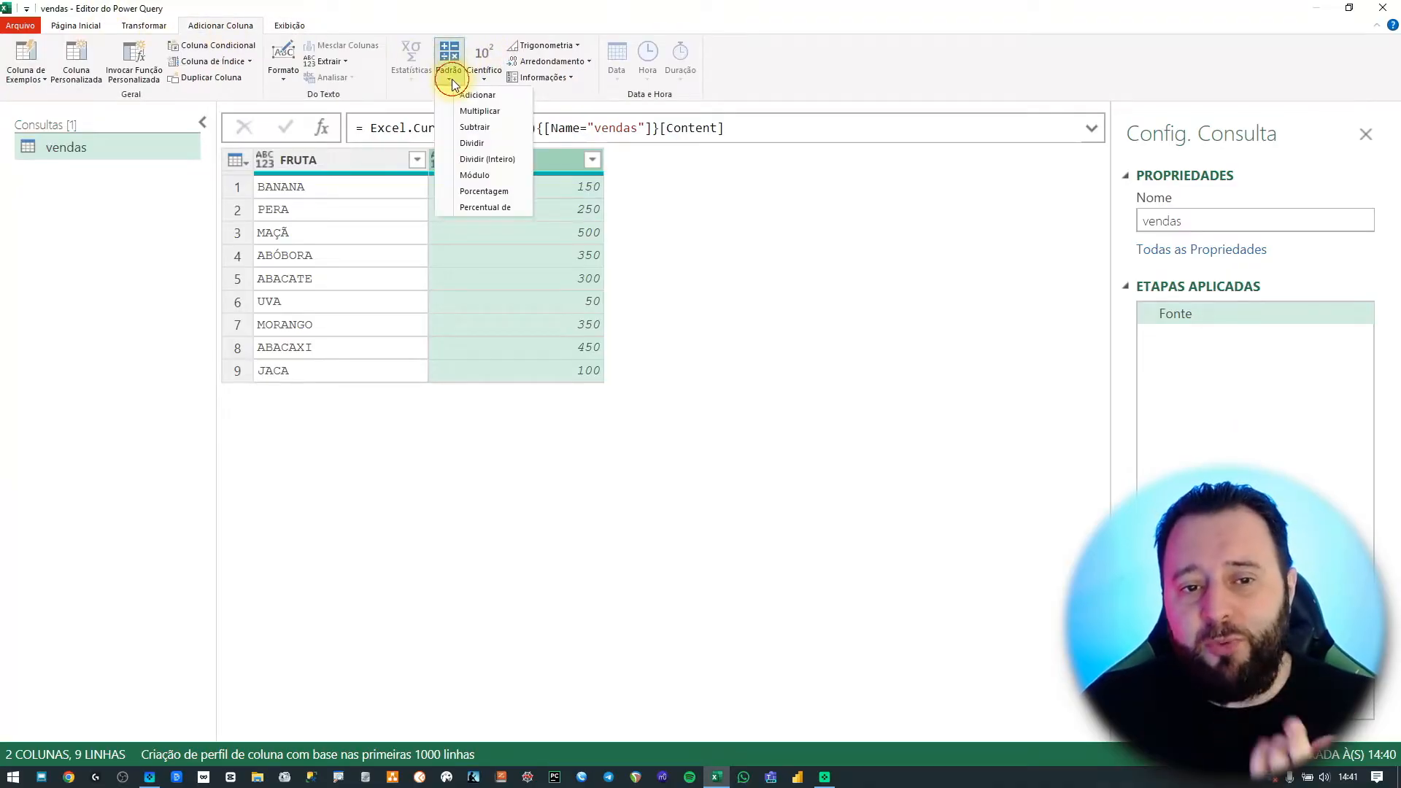
pyautogui.click(478, 113)
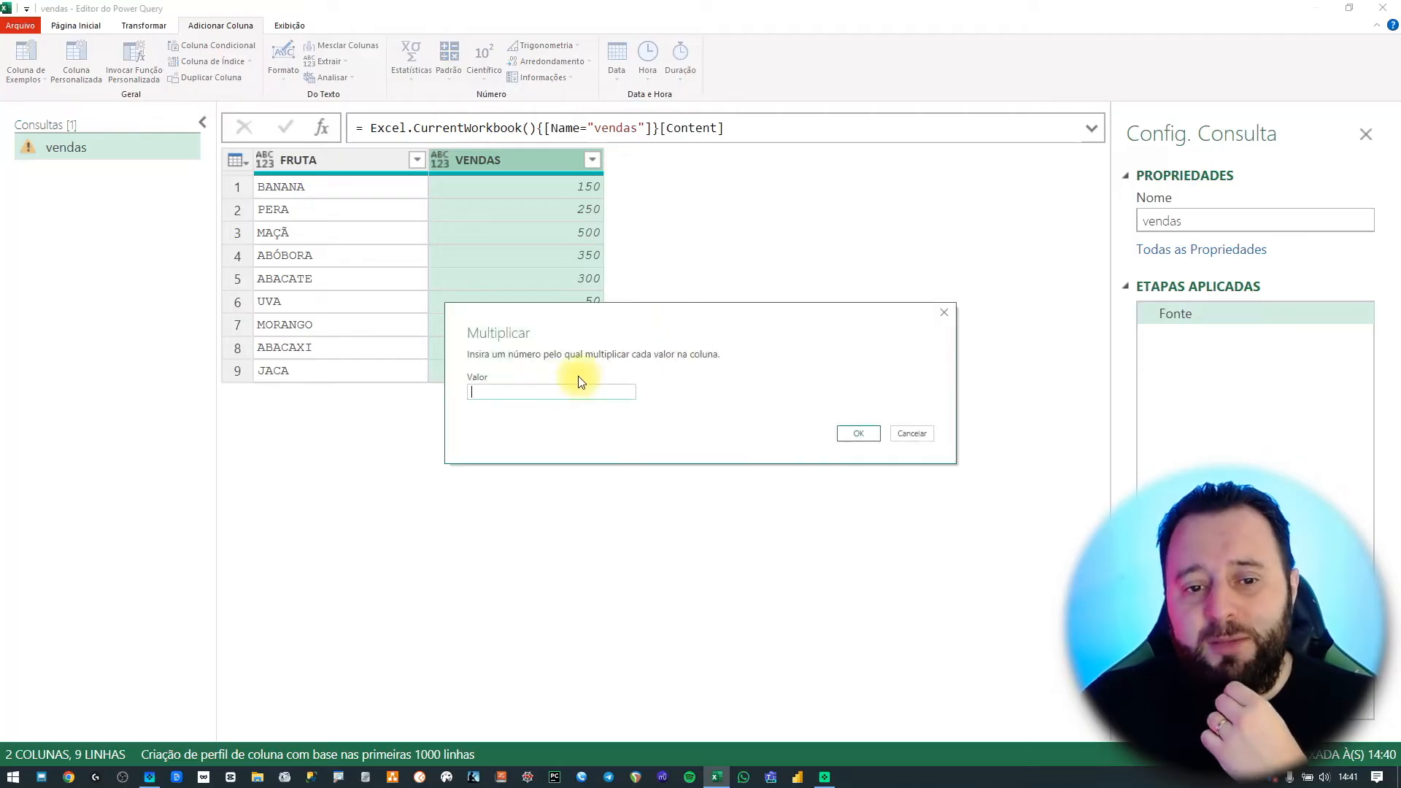
pyautogui.write('0.10')
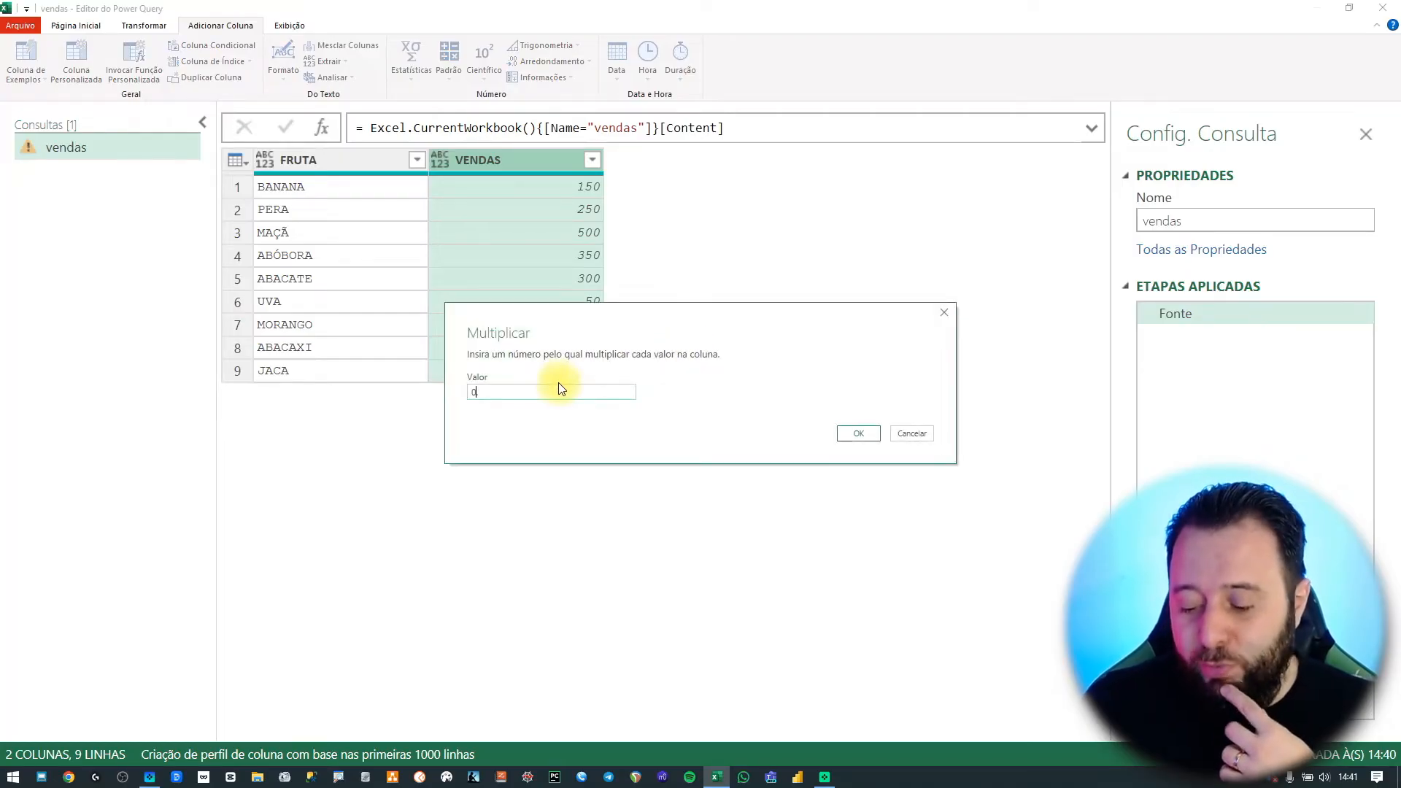
pyautogui.click(858, 432)
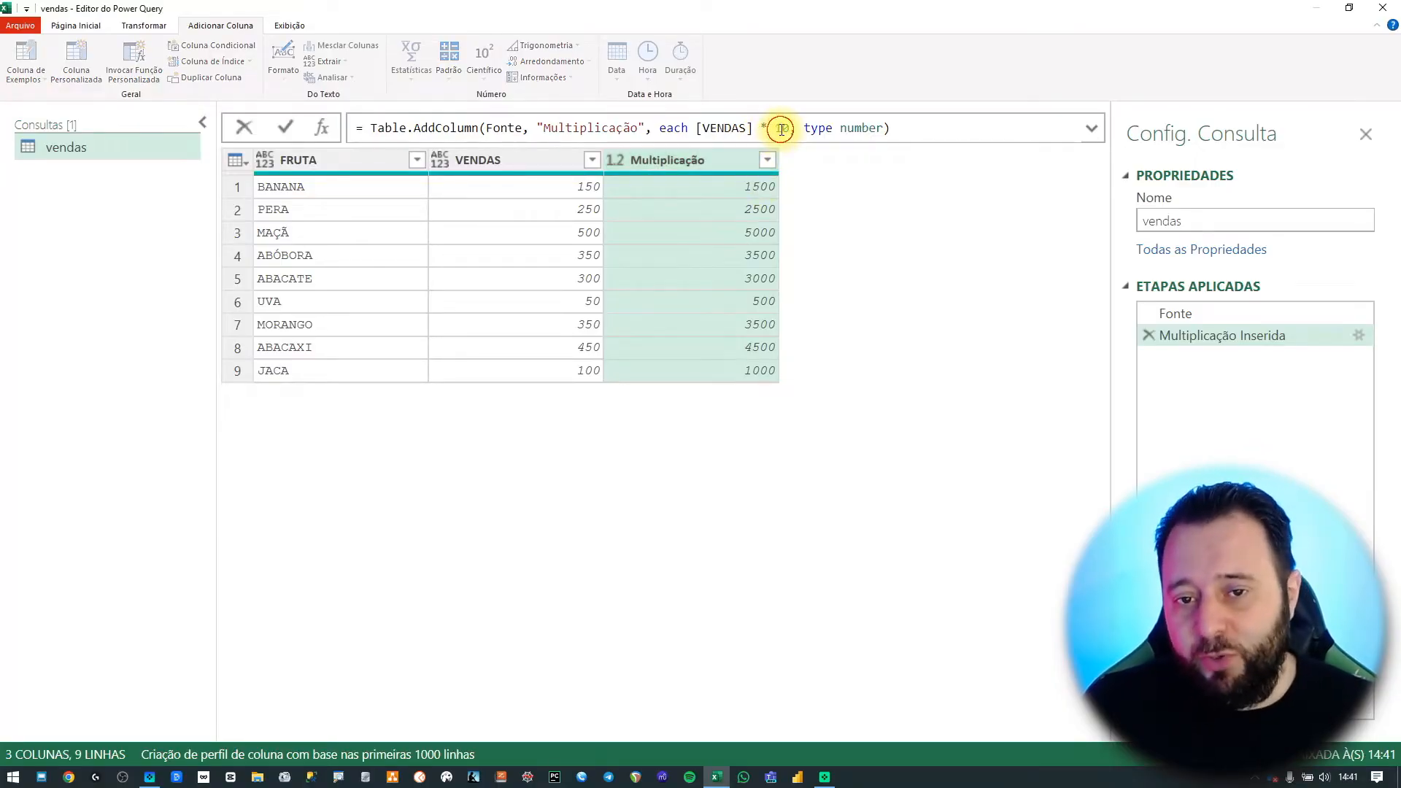
# Set the multiplier in the added column's formula to 0.10 and compare the results with VENDAS.
pyautogui.click(781, 130)
pyautogui.press('Left')
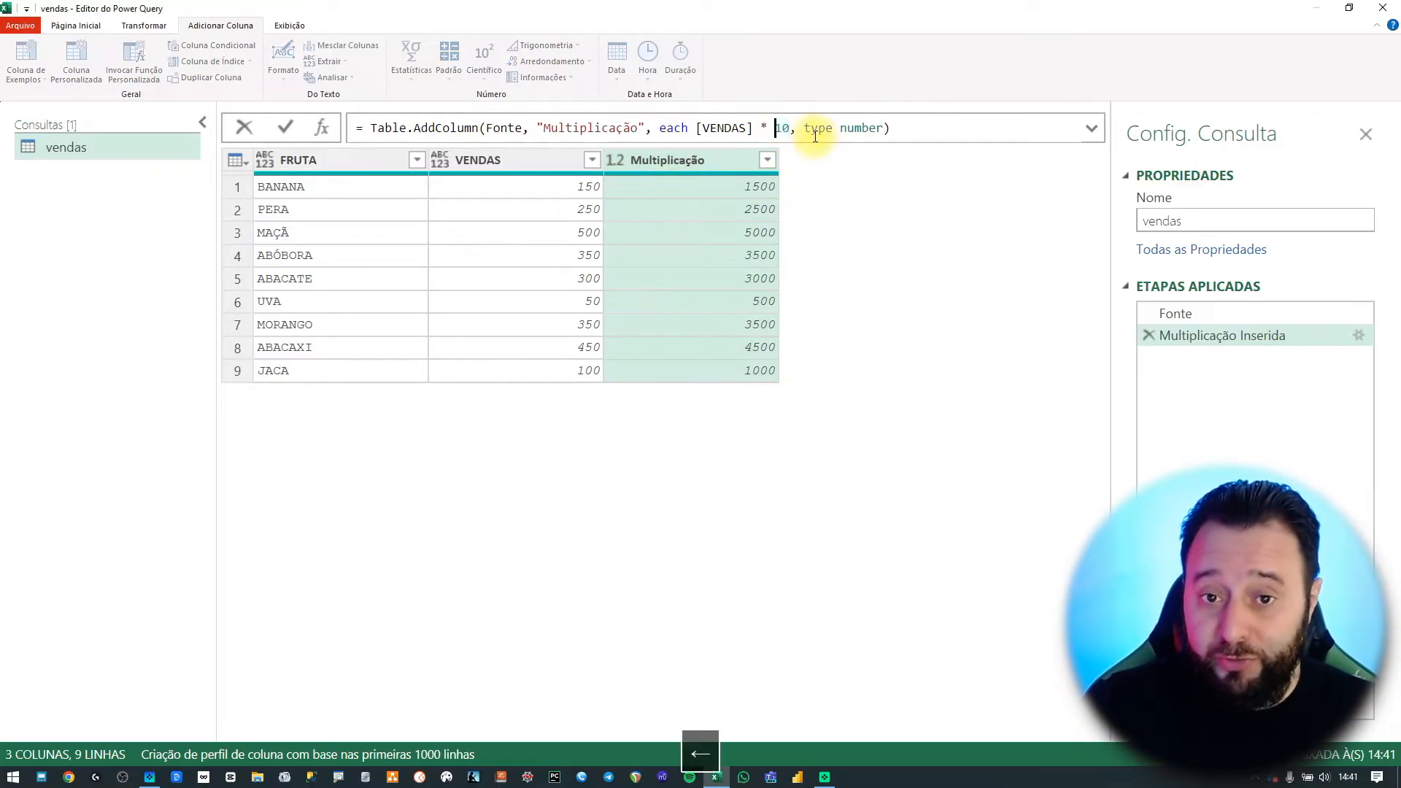
pyautogui.write('0.')
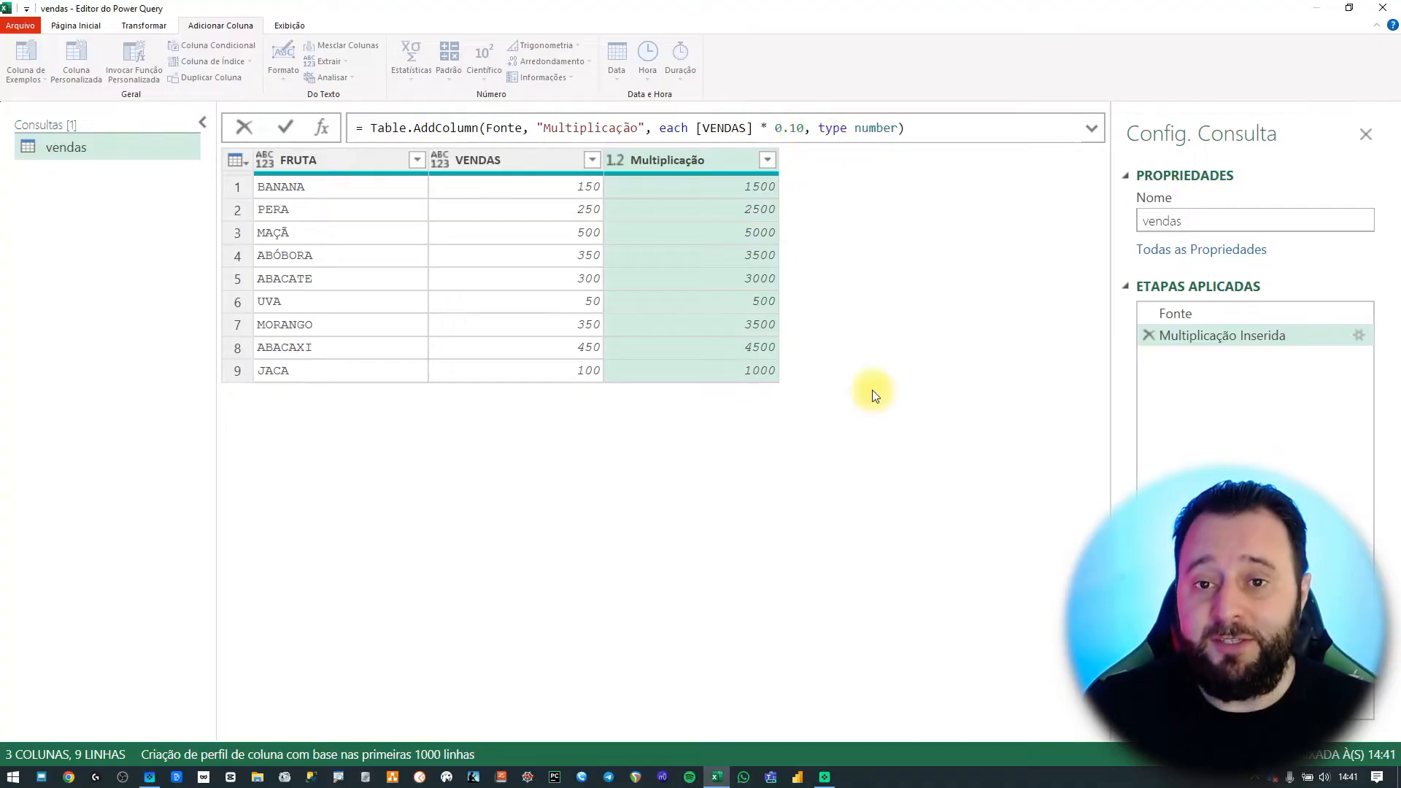
pyautogui.press('Return')
pyautogui.click(556, 188)
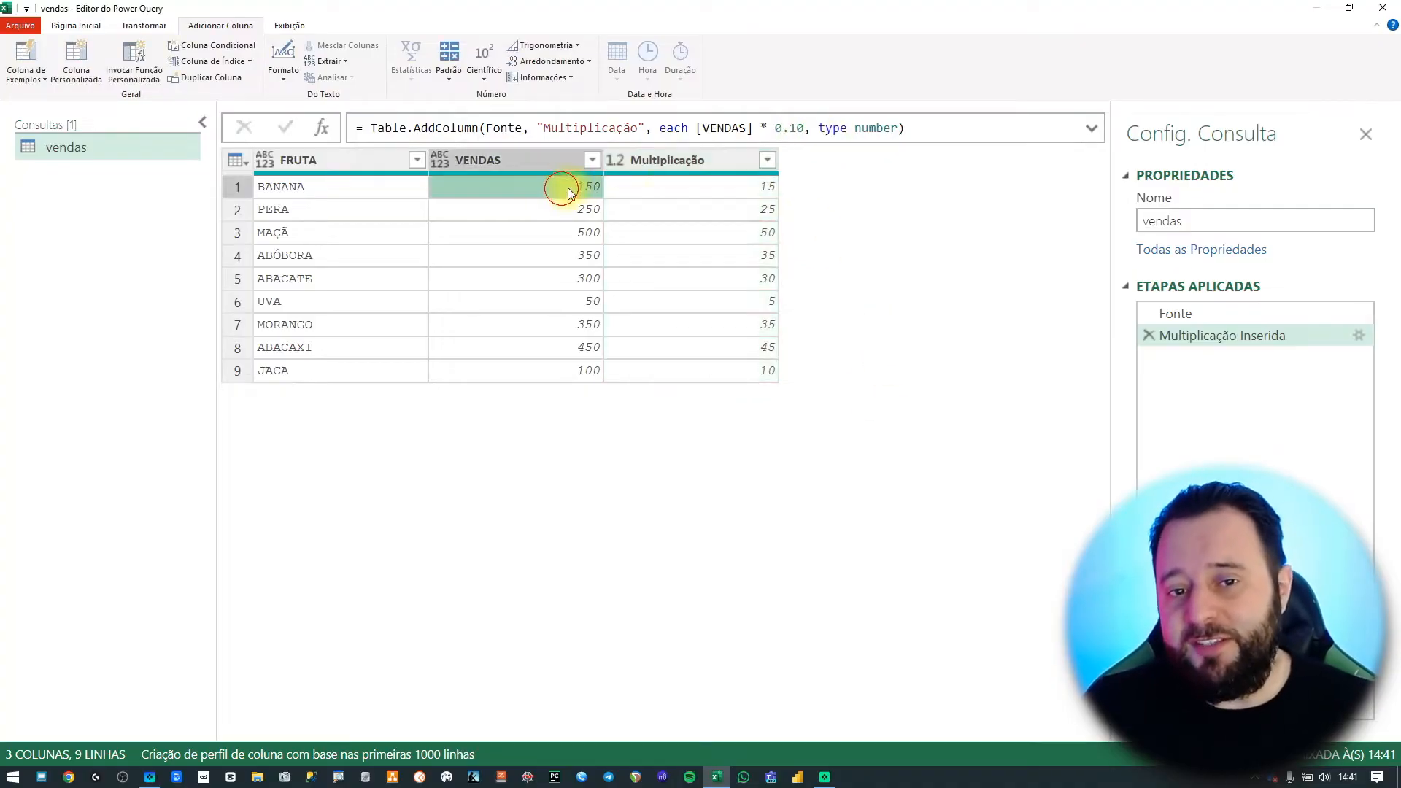
pyautogui.click(677, 194)
pyautogui.click(664, 209)
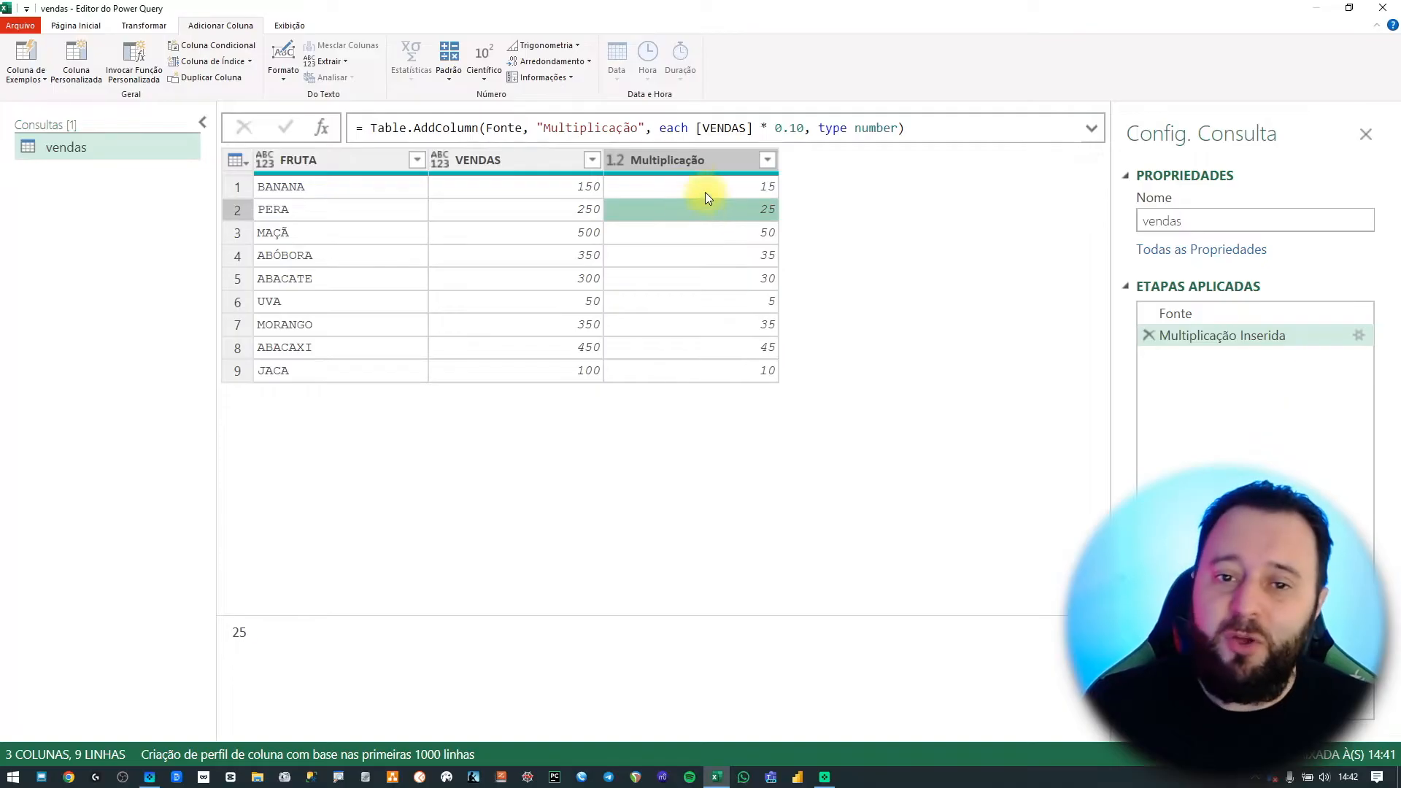
pyautogui.click(668, 157)
pyautogui.click(693, 211)
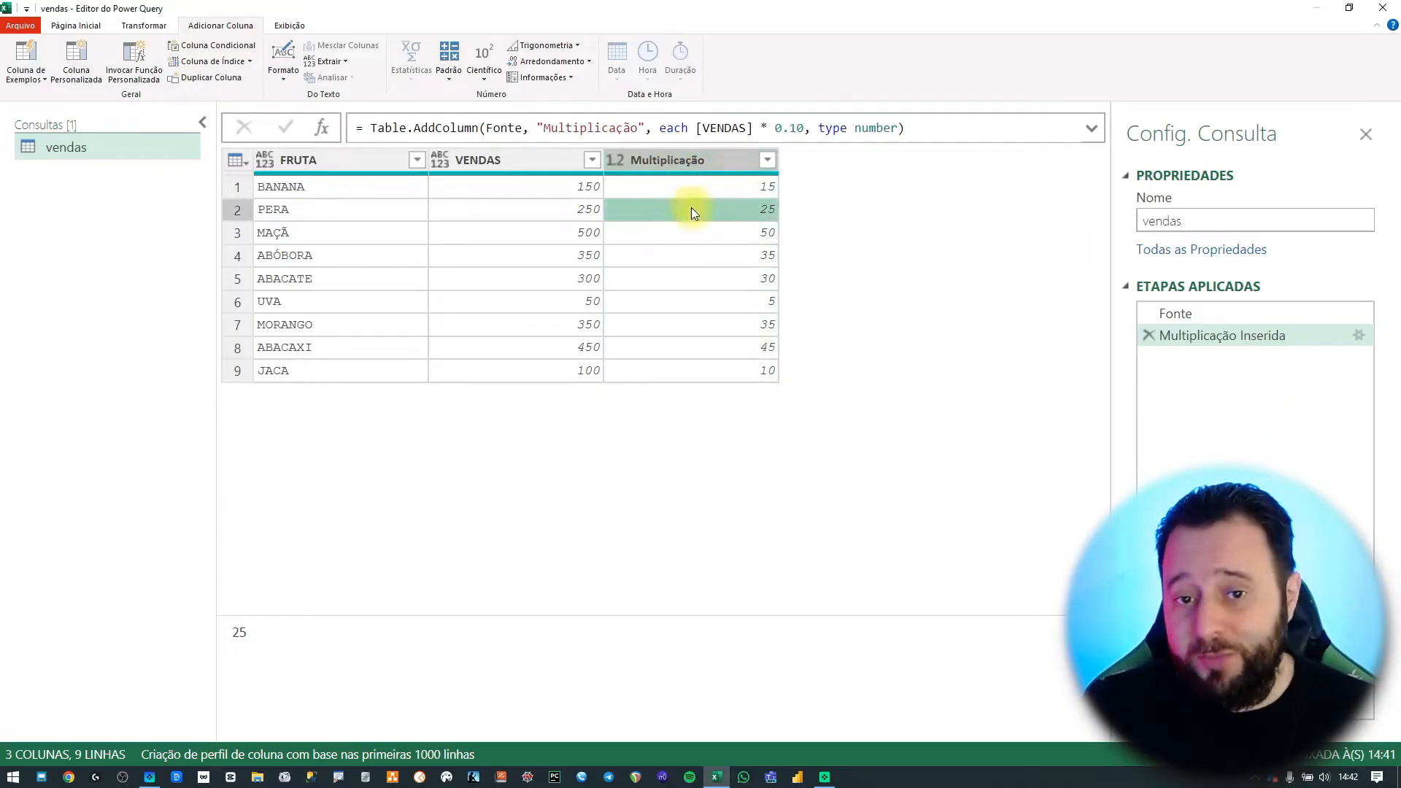
# Rename the multiplication column to COMISSAO within its step formula.
pyautogui.doubleClick(625, 129)
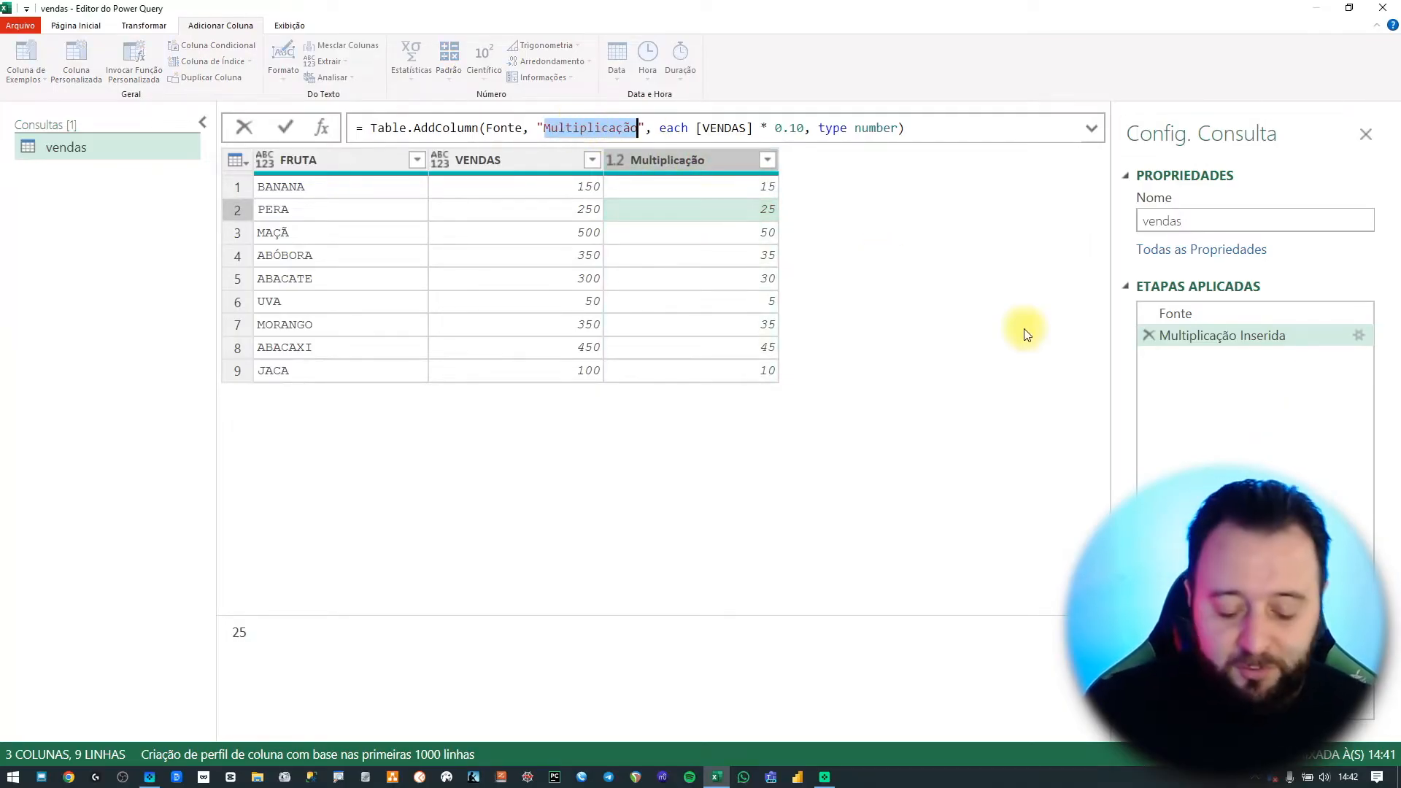
pyautogui.press('capslock')
pyautogui.write('COMISSAO')
pyautogui.press('Return')
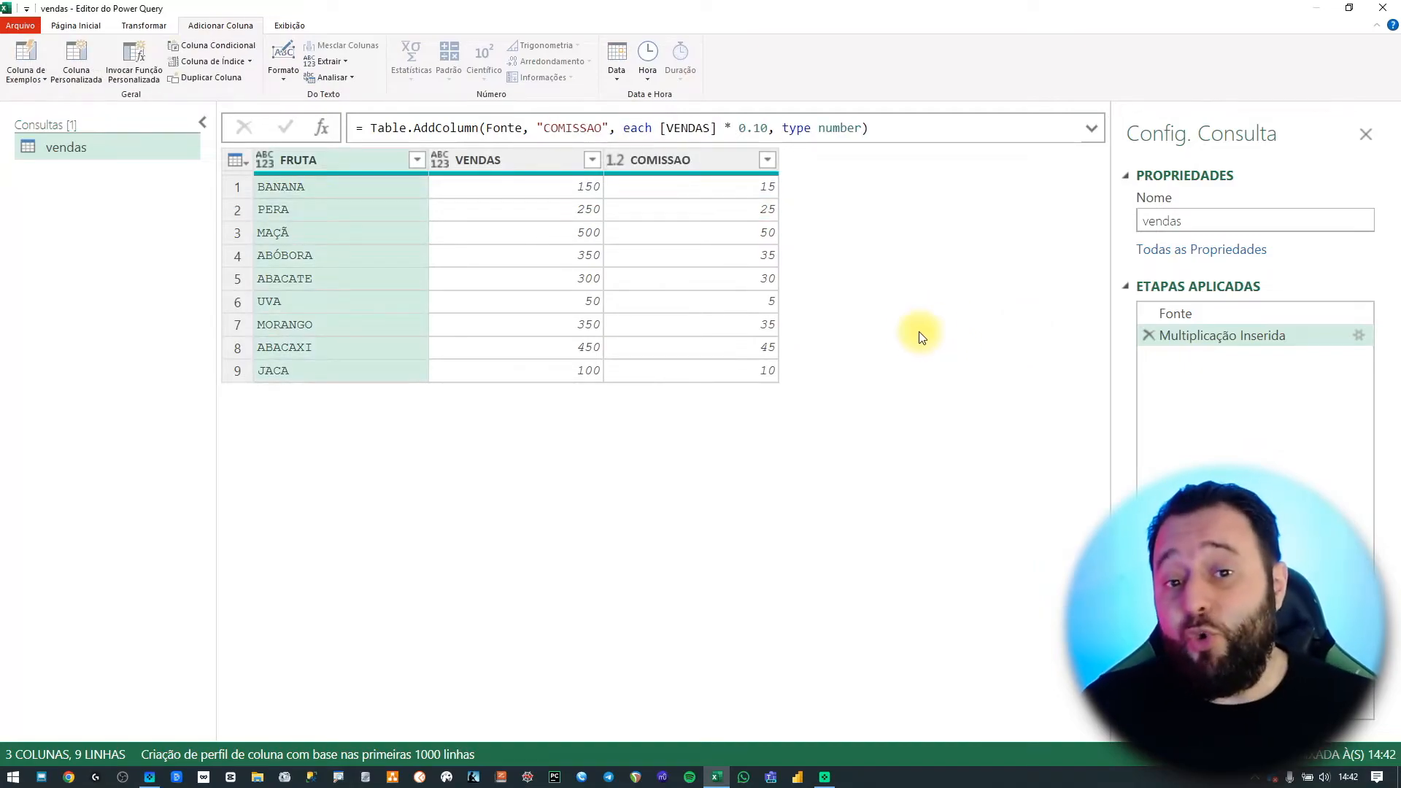
# Remove the VENDAS column from the query.
pyautogui.click(479, 159)
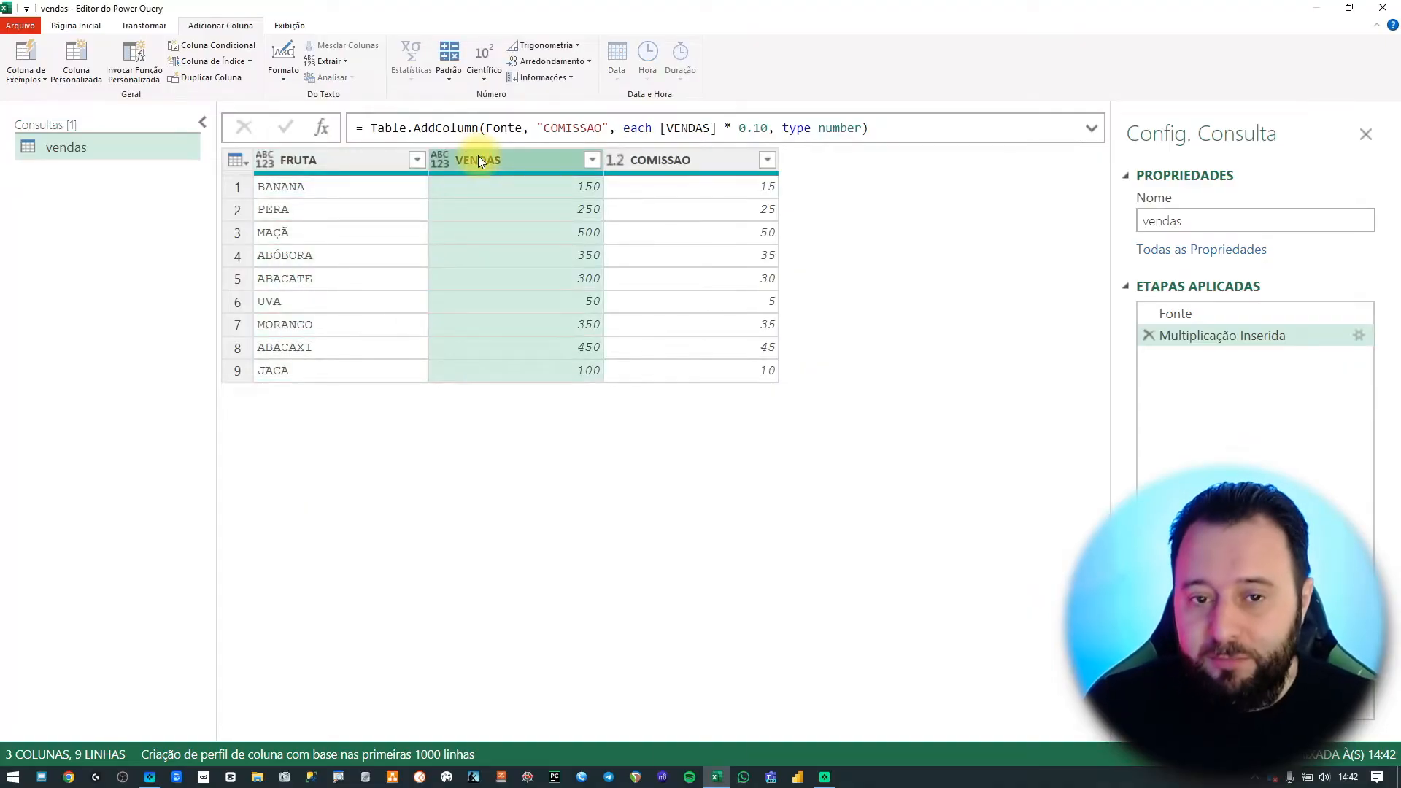
pyautogui.press('Delete')
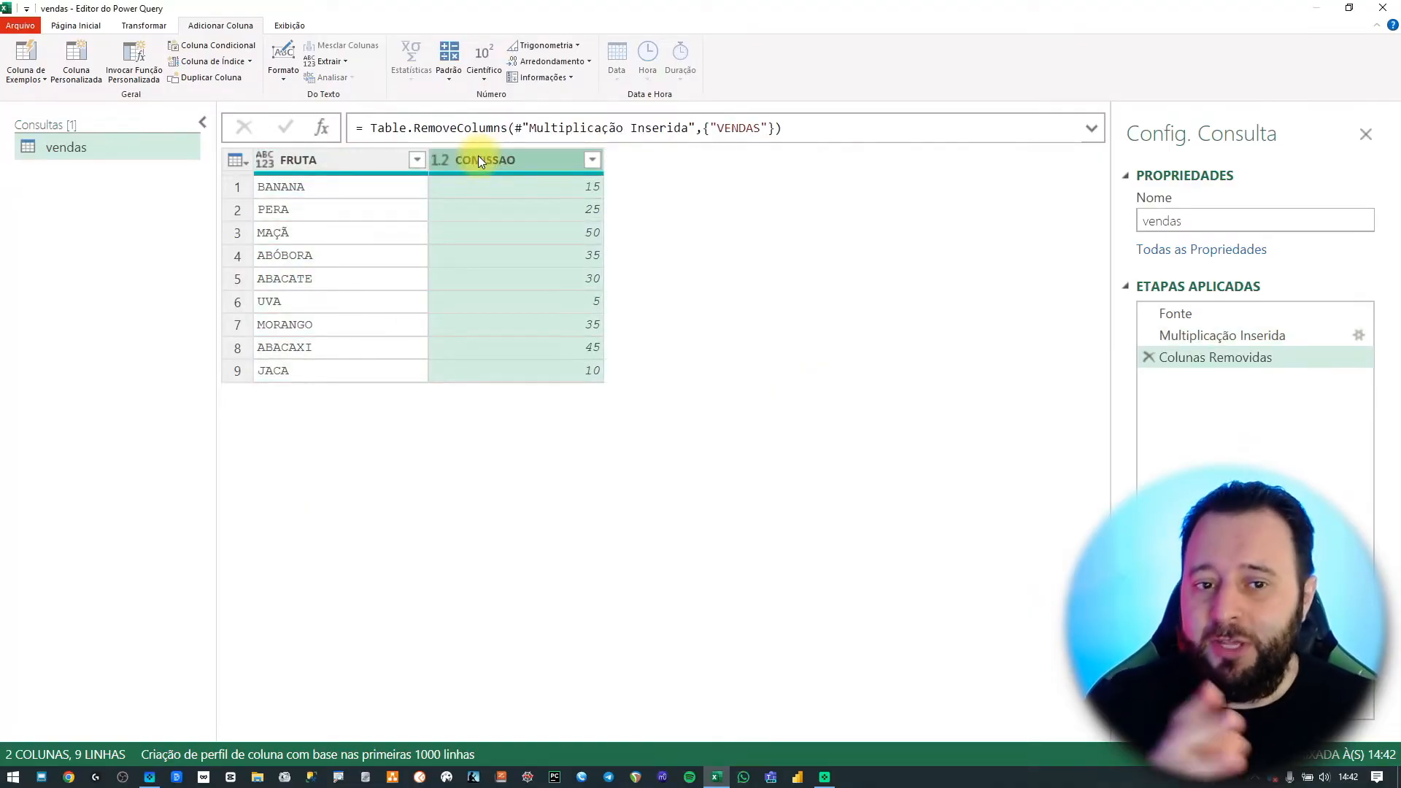
pyautogui.click(549, 212)
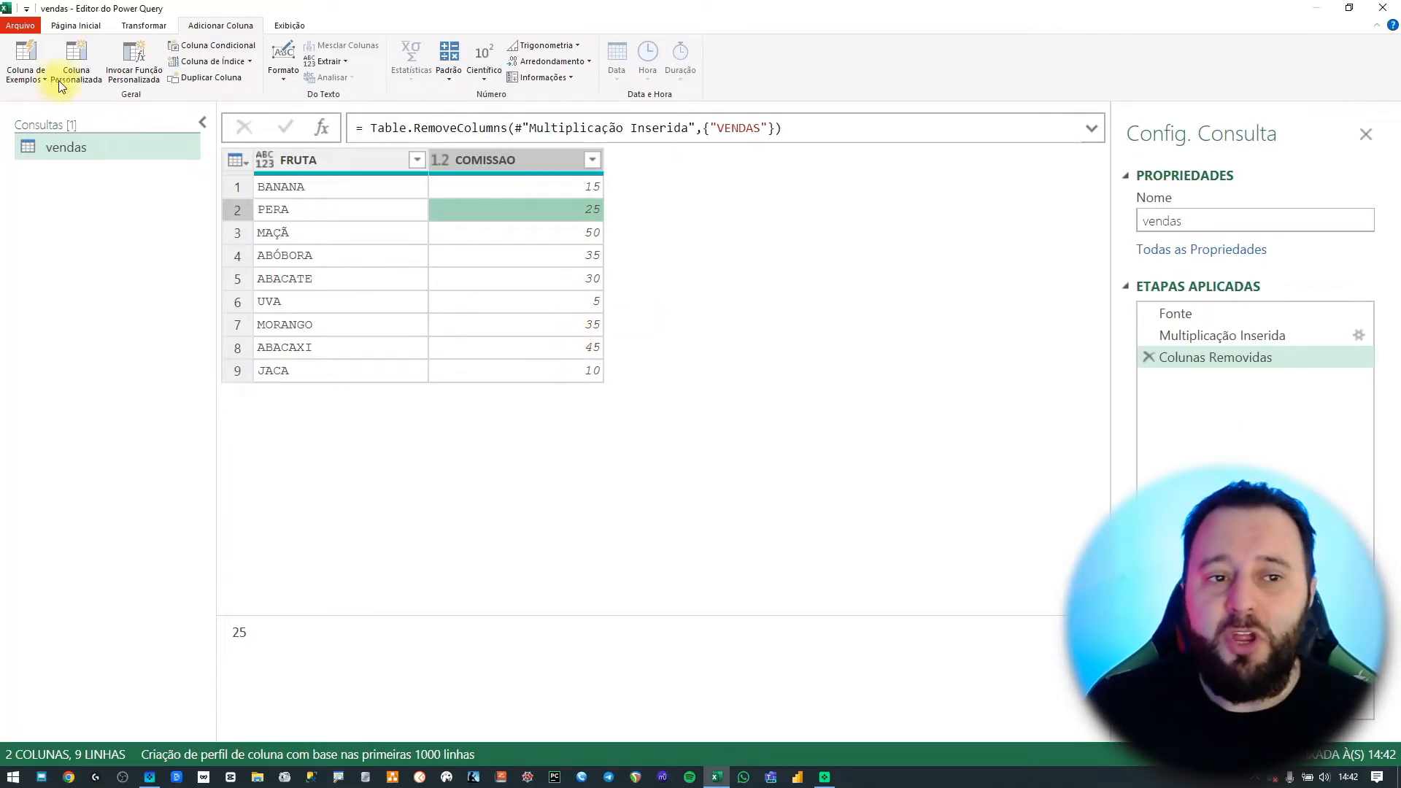
# Close the query editor and load the vendas query as a connection only.
pyautogui.click(79, 25)
pyautogui.click(25, 79)
pyautogui.click(47, 109)
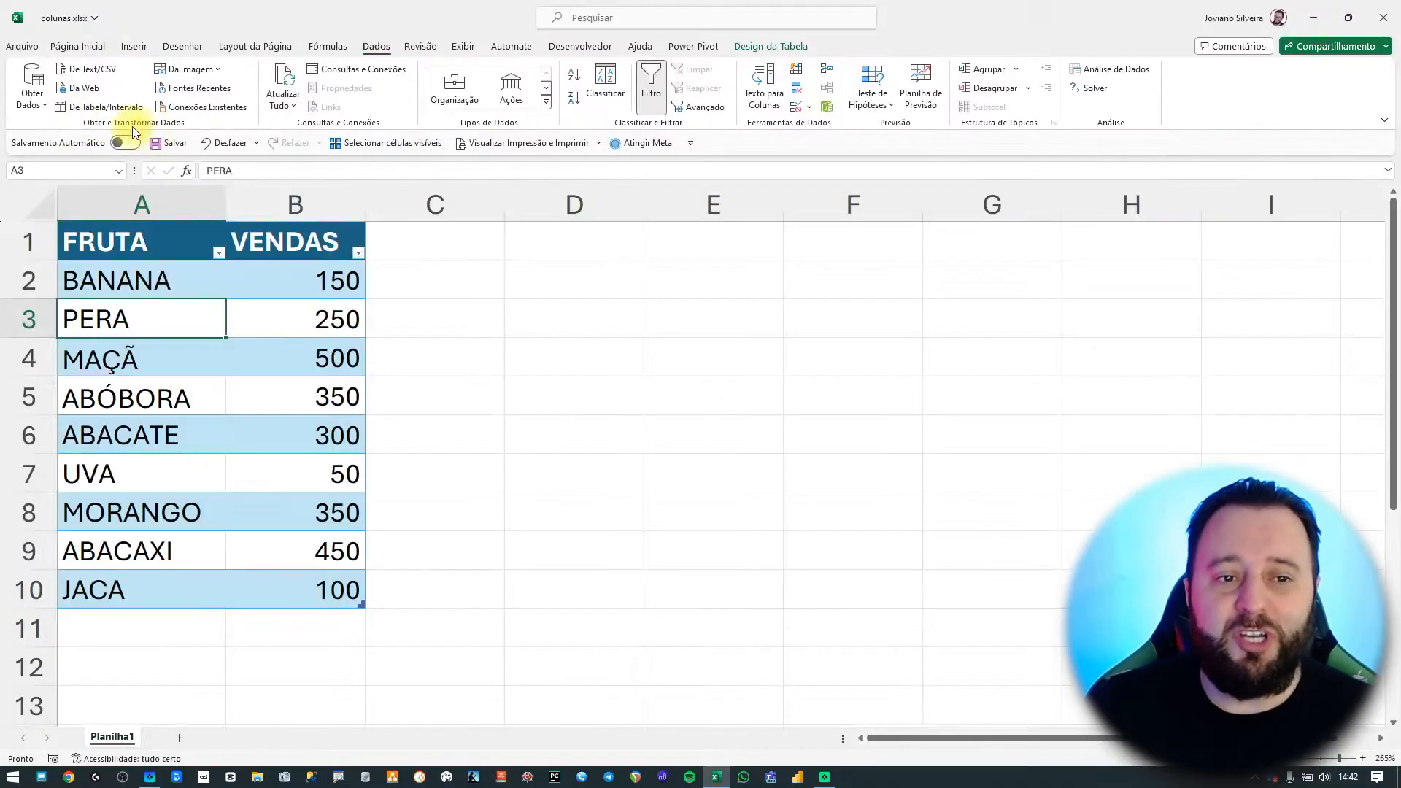
pyautogui.click(501, 430)
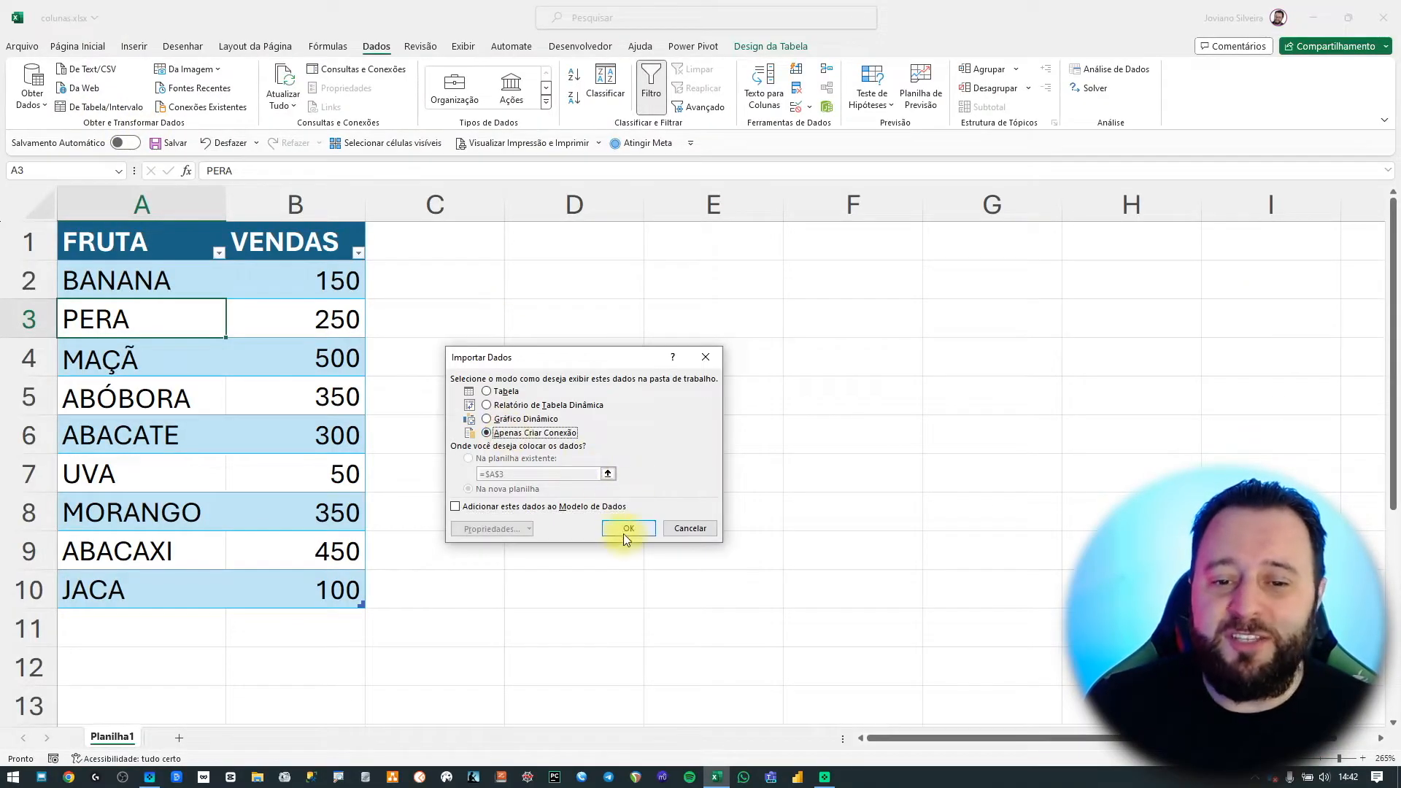
pyautogui.click(629, 525)
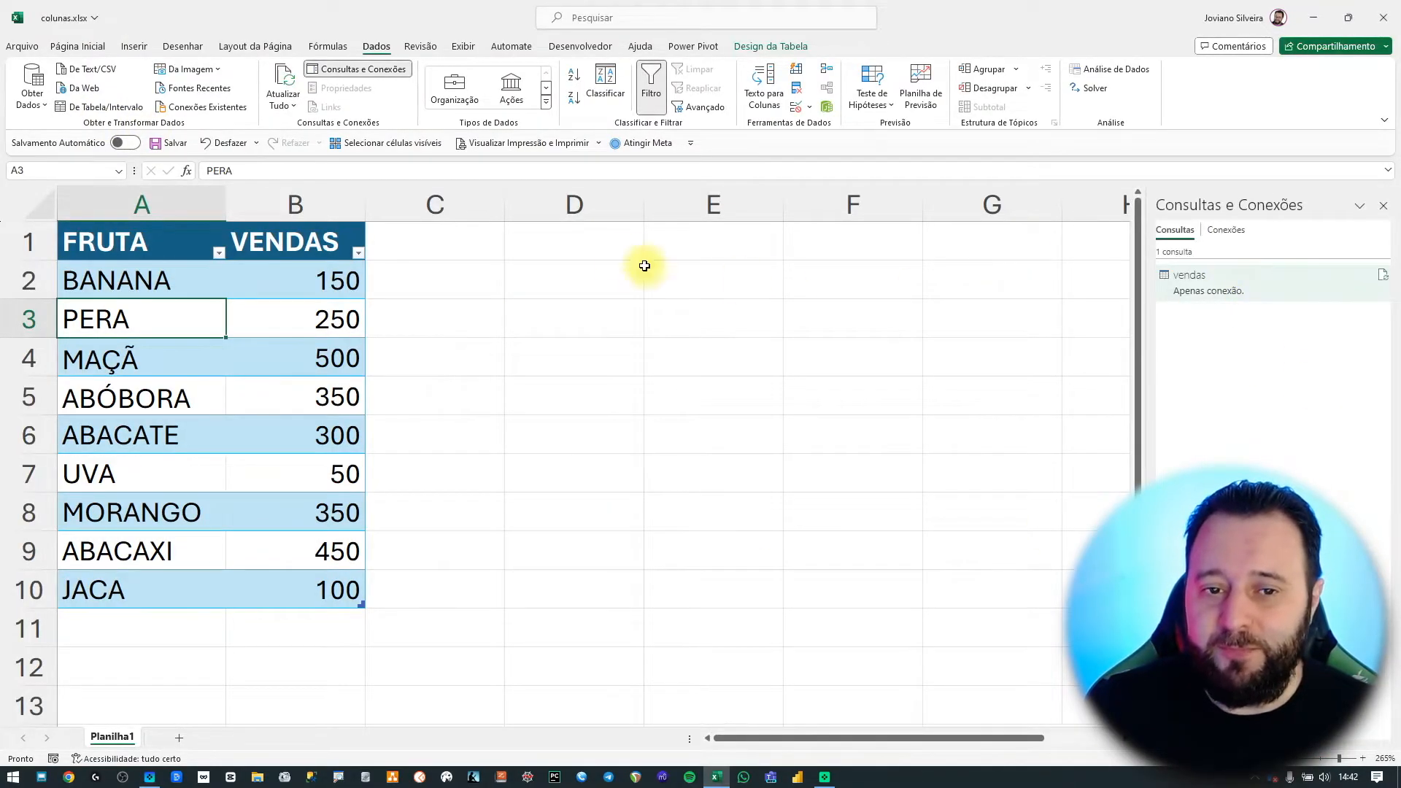
# Load the vendas query as a table into the existing worksheet at cell D1.
pyautogui.click(607, 246)
pyautogui.rightClick(1226, 286)
pyautogui.click(1276, 409)
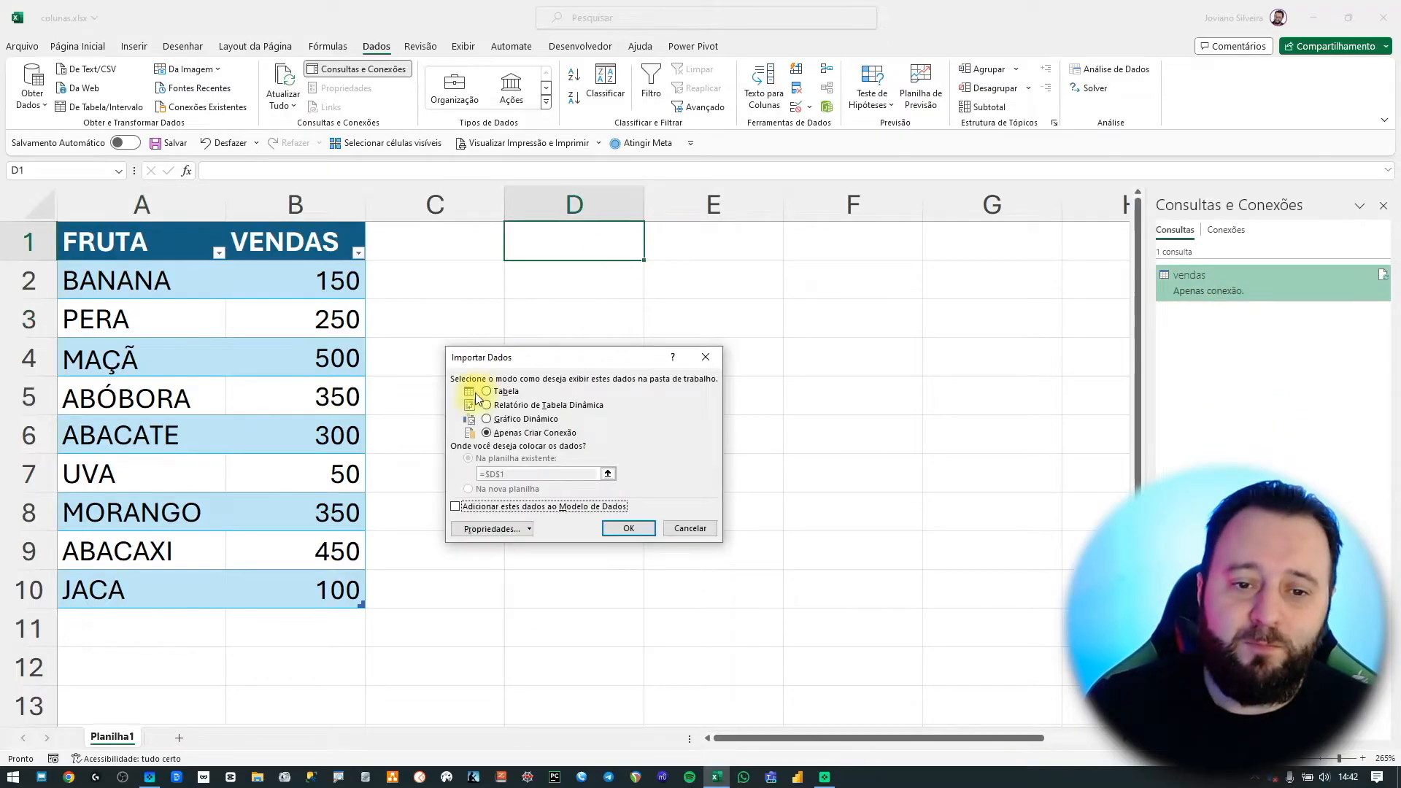
pyautogui.click(498, 394)
pyautogui.click(628, 529)
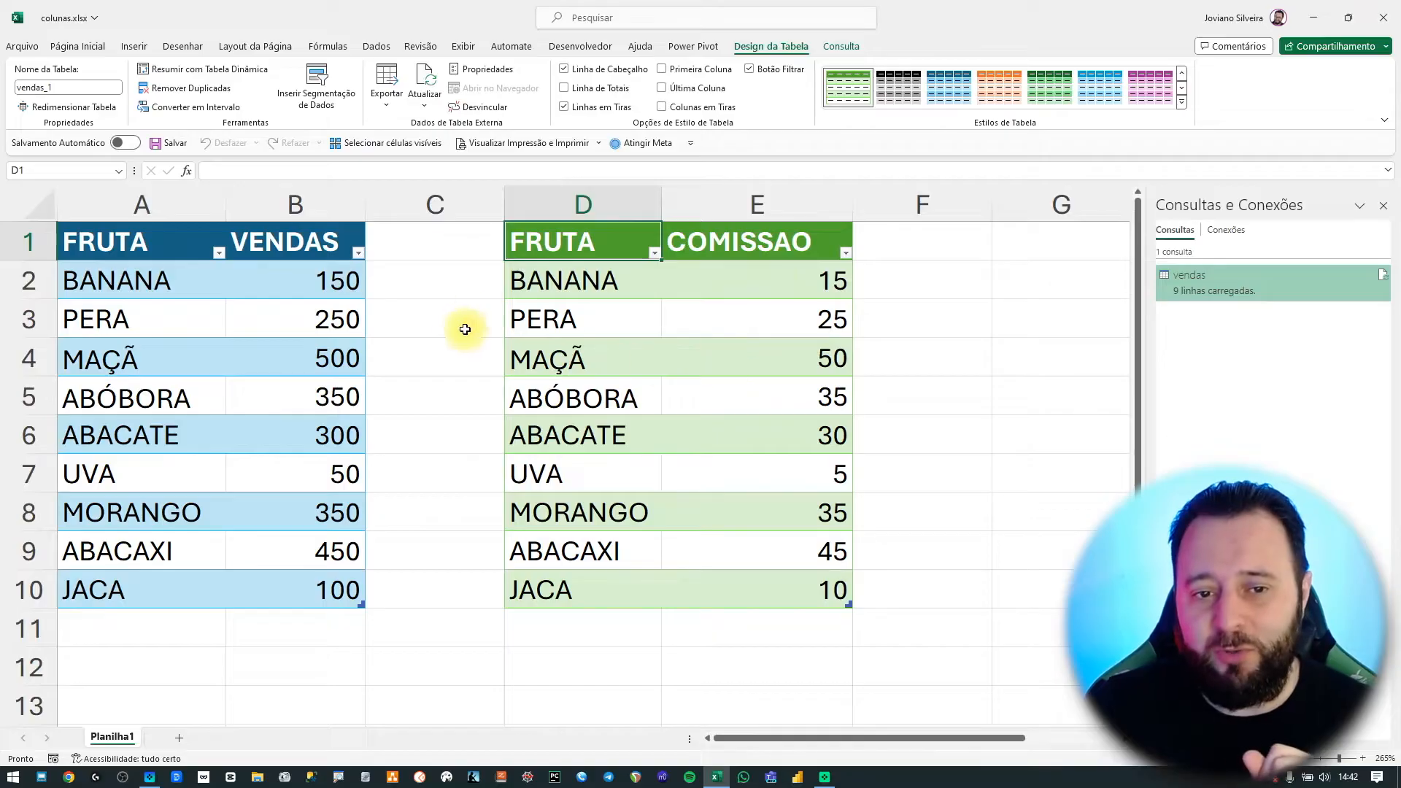
# Insert a blank worksheet column before column D and add a COMISSAO header in C1 beside VENDAS.
pyautogui.click(518, 198)
pyautogui.hotkey('ctrl', '+')
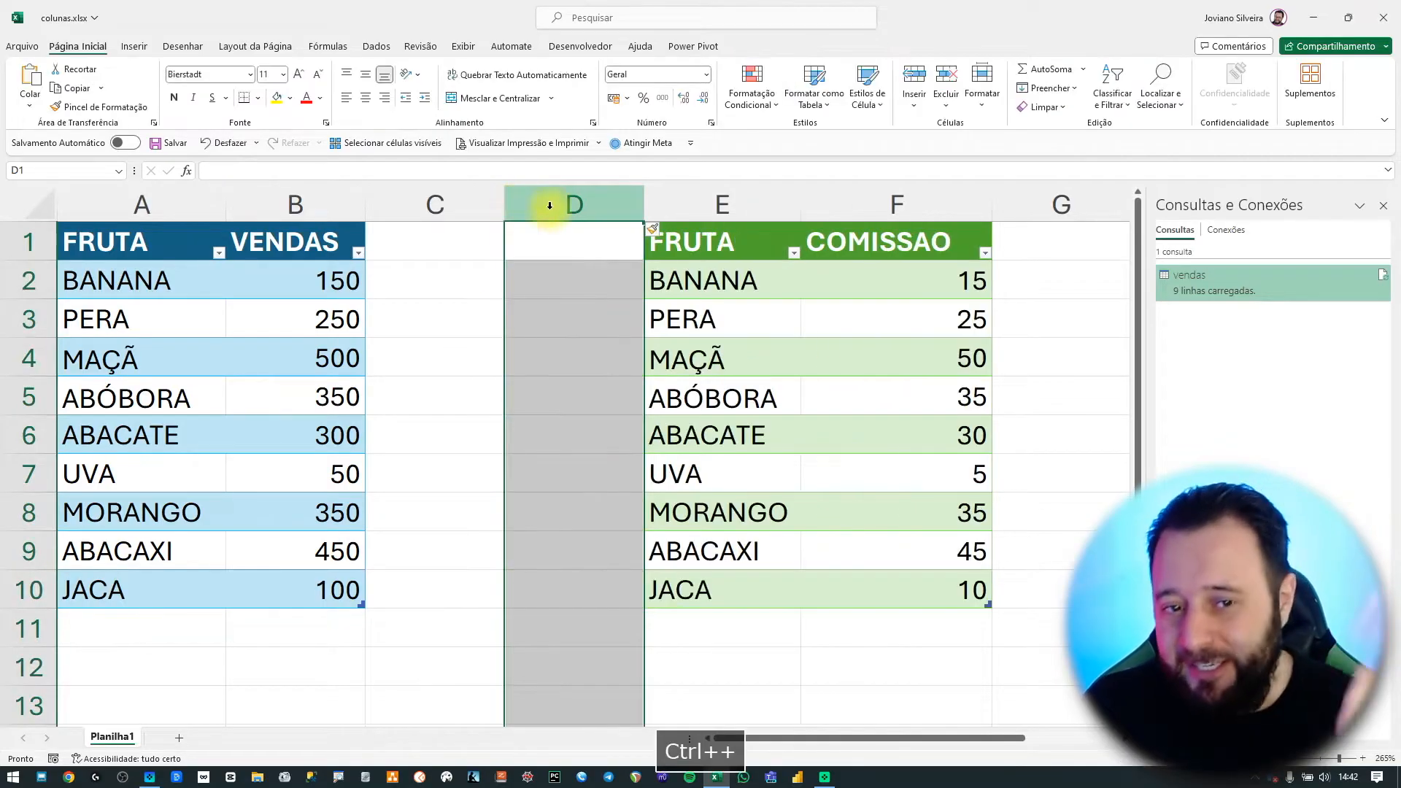
pyautogui.click(418, 242)
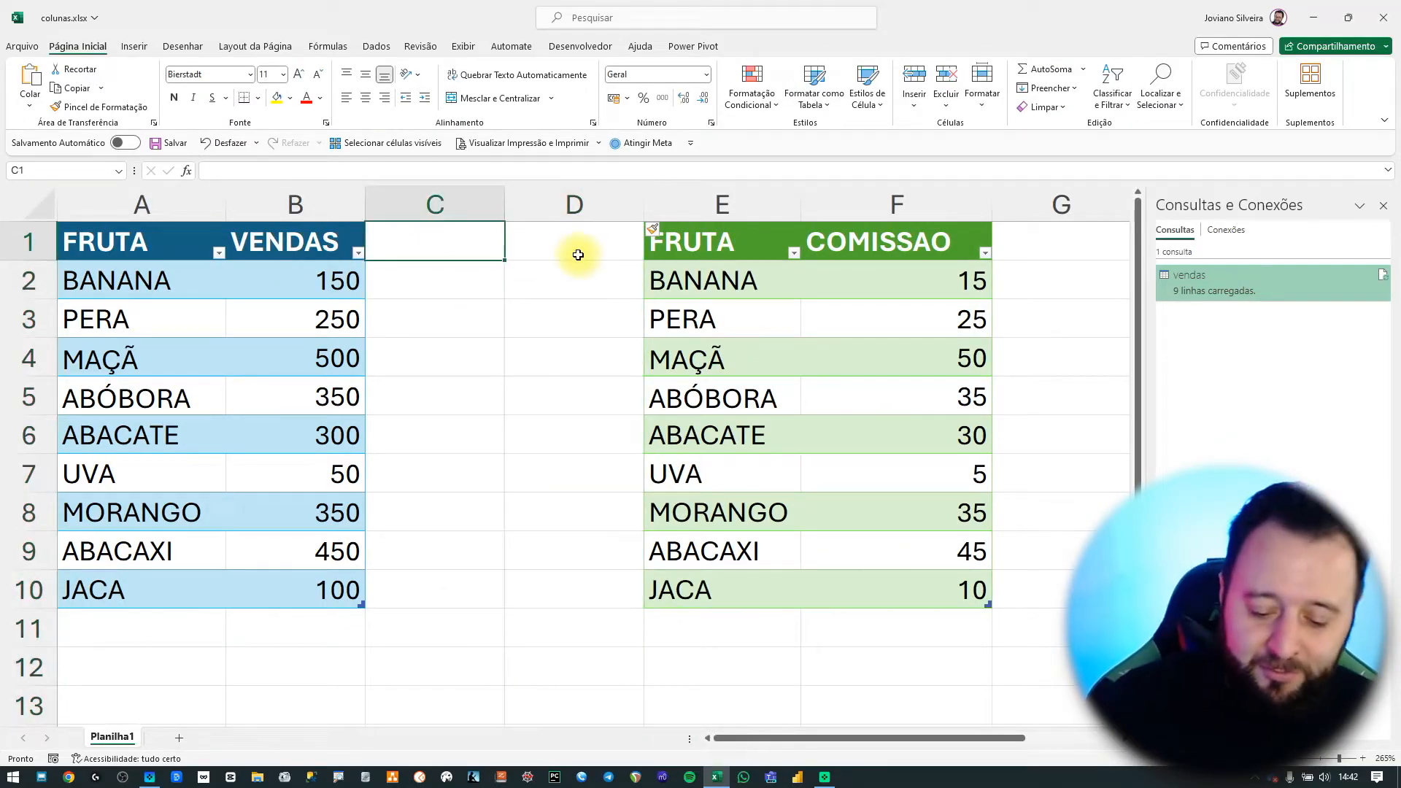
pyautogui.write('COMISSAO')
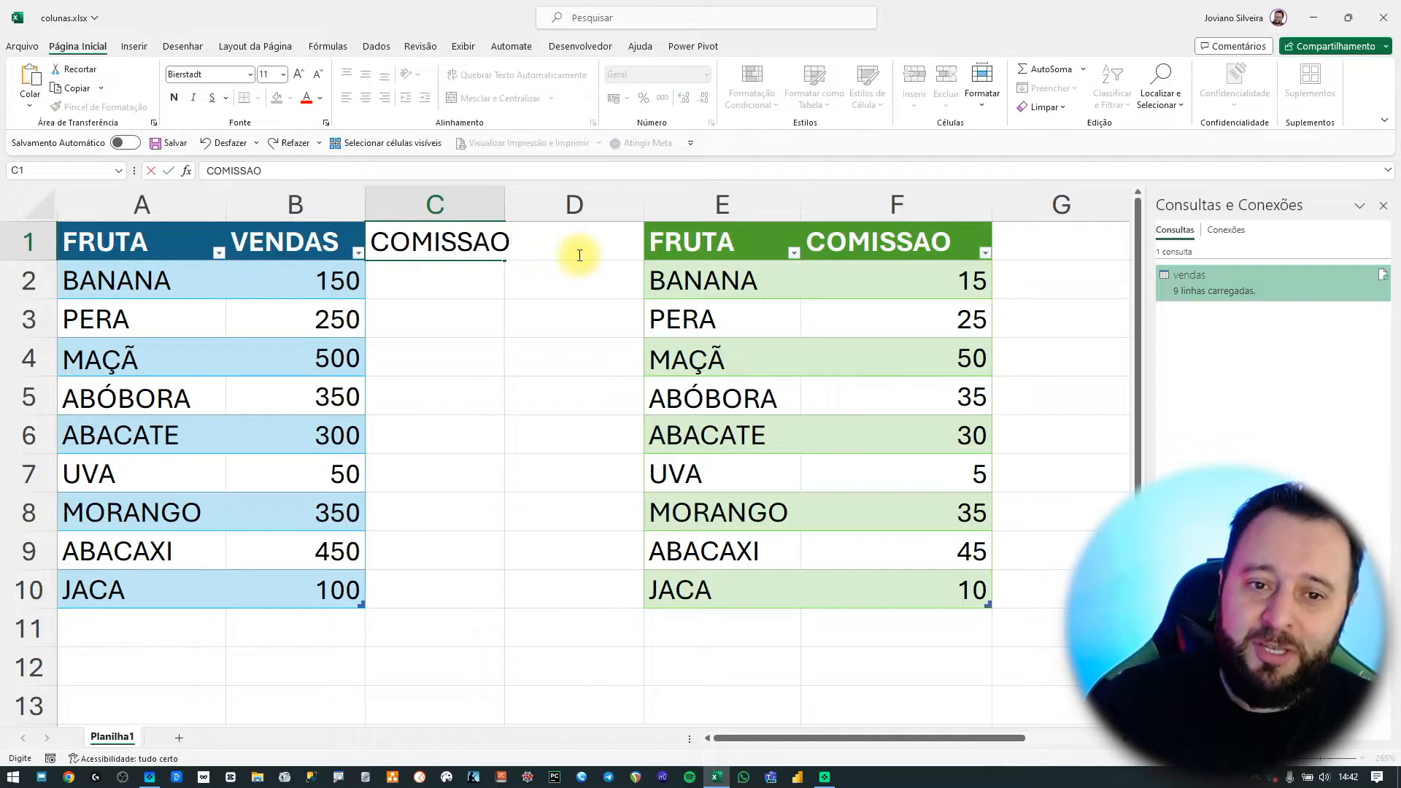
pyautogui.press('Return')
pyautogui.write('=[@VENDAS]*0,1')
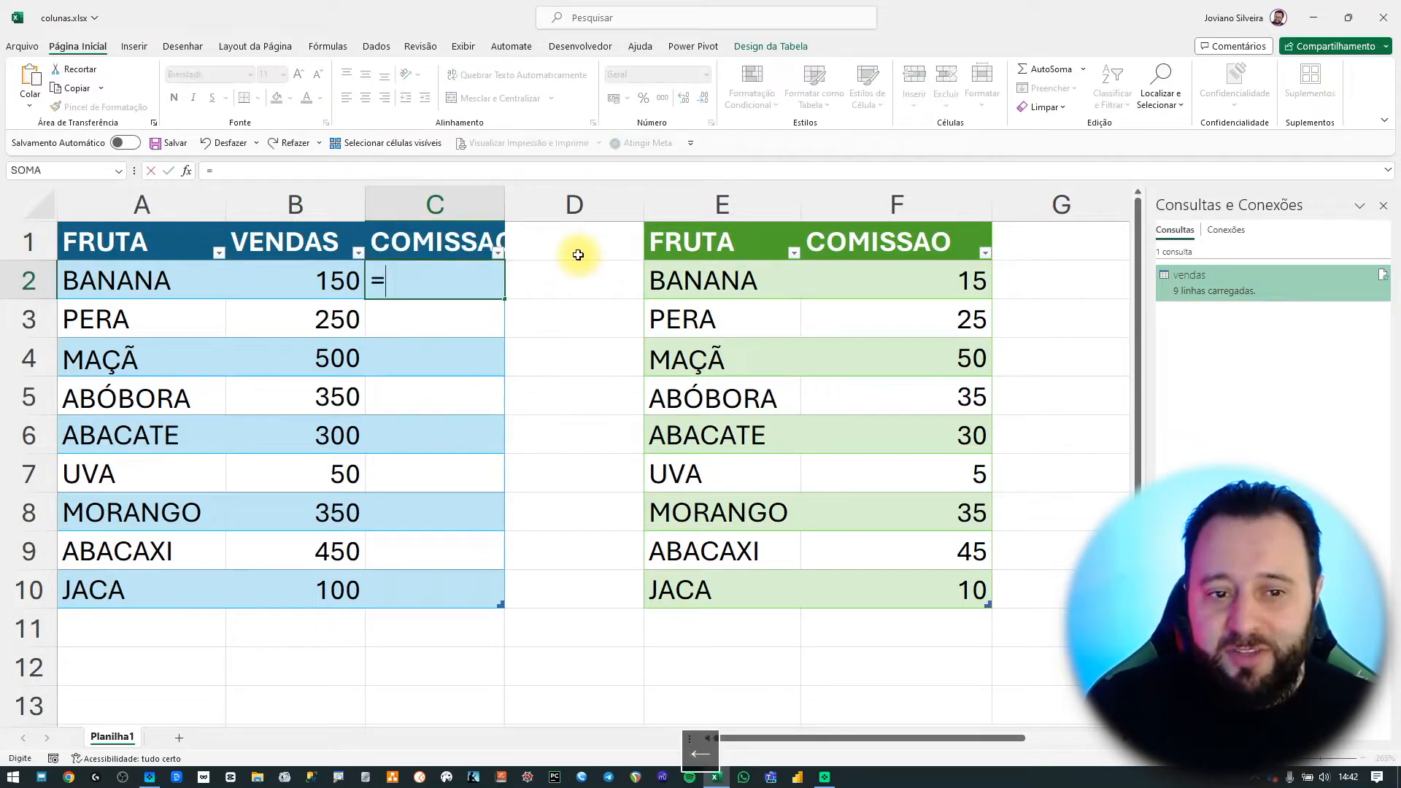
pyautogui.press('Left')
pyautogui.write('*0')
pyautogui.press('Return')
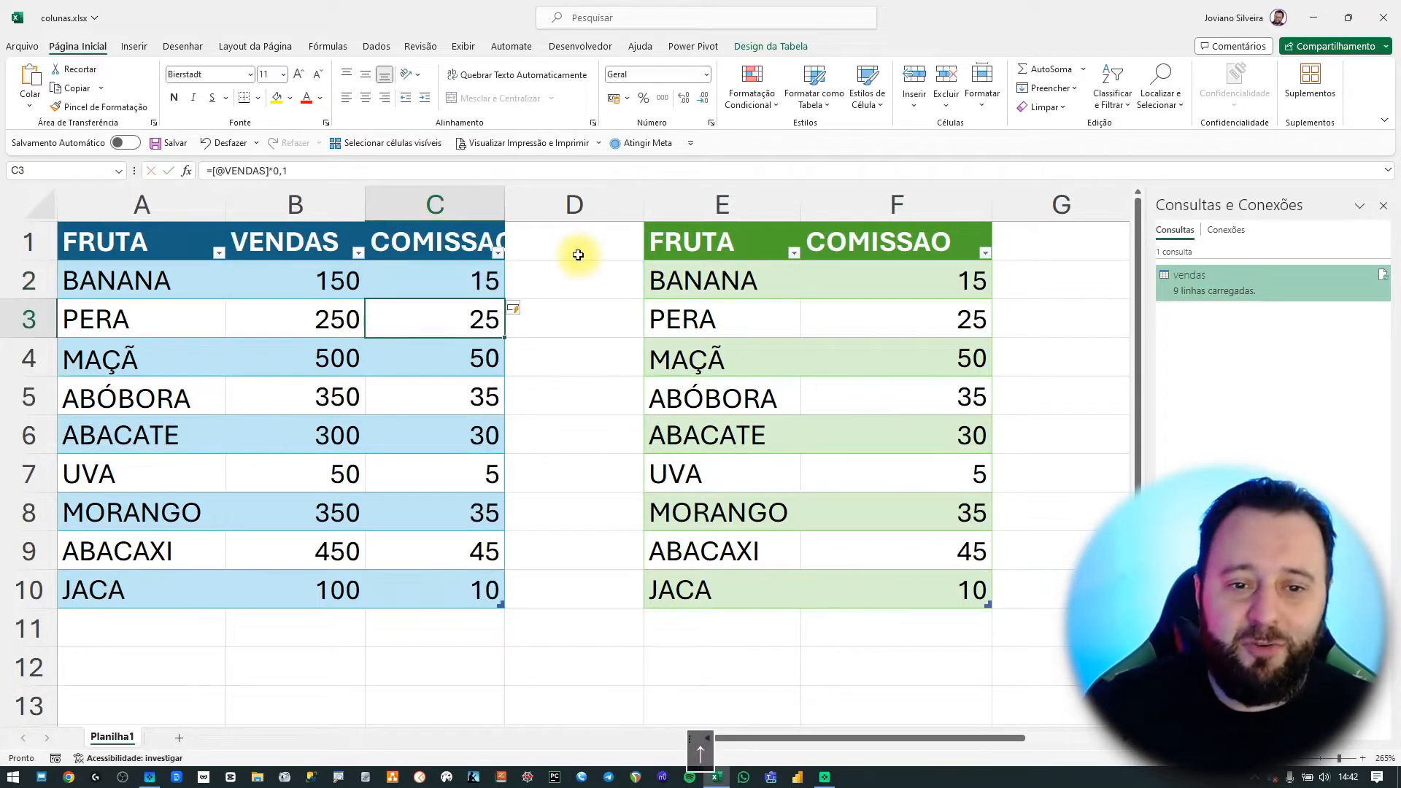
pyautogui.press('Up')
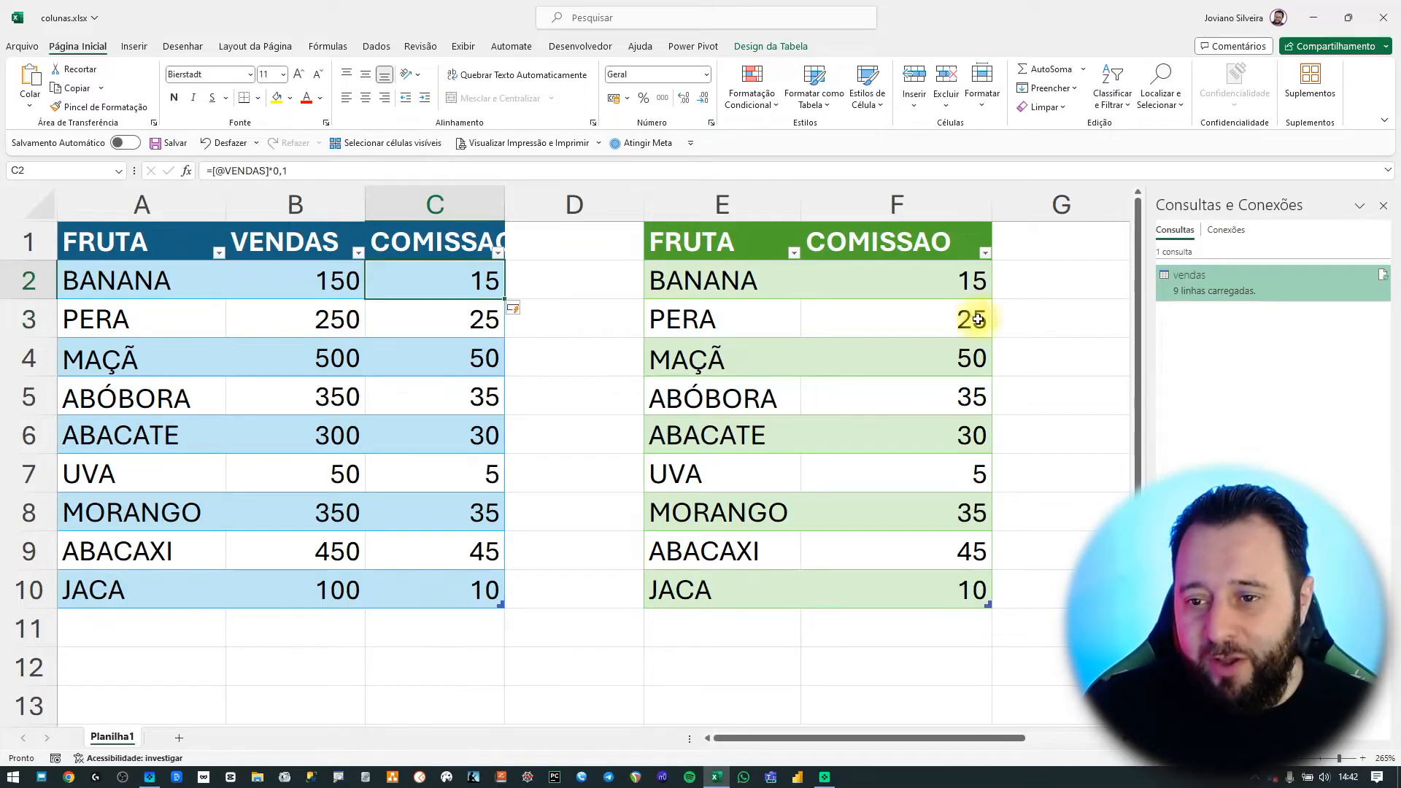
# Reopen the vendas query in the Power Query editor with enlarged text and examine the data of its Fonte step.
pyautogui.click(1243, 291)
pyautogui.doubleClick(1243, 291)
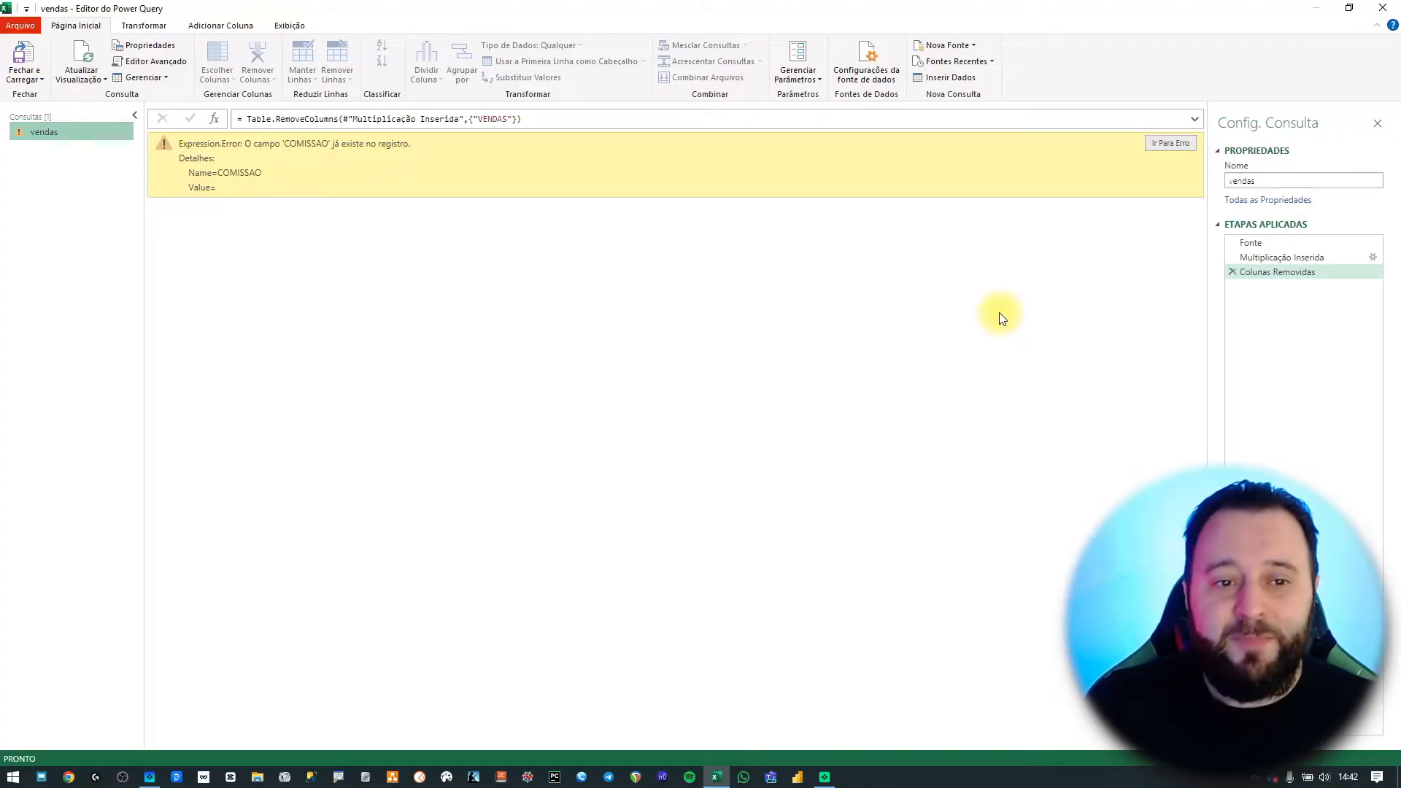
pyautogui.hotkey('ctrl', 'shift', '+')
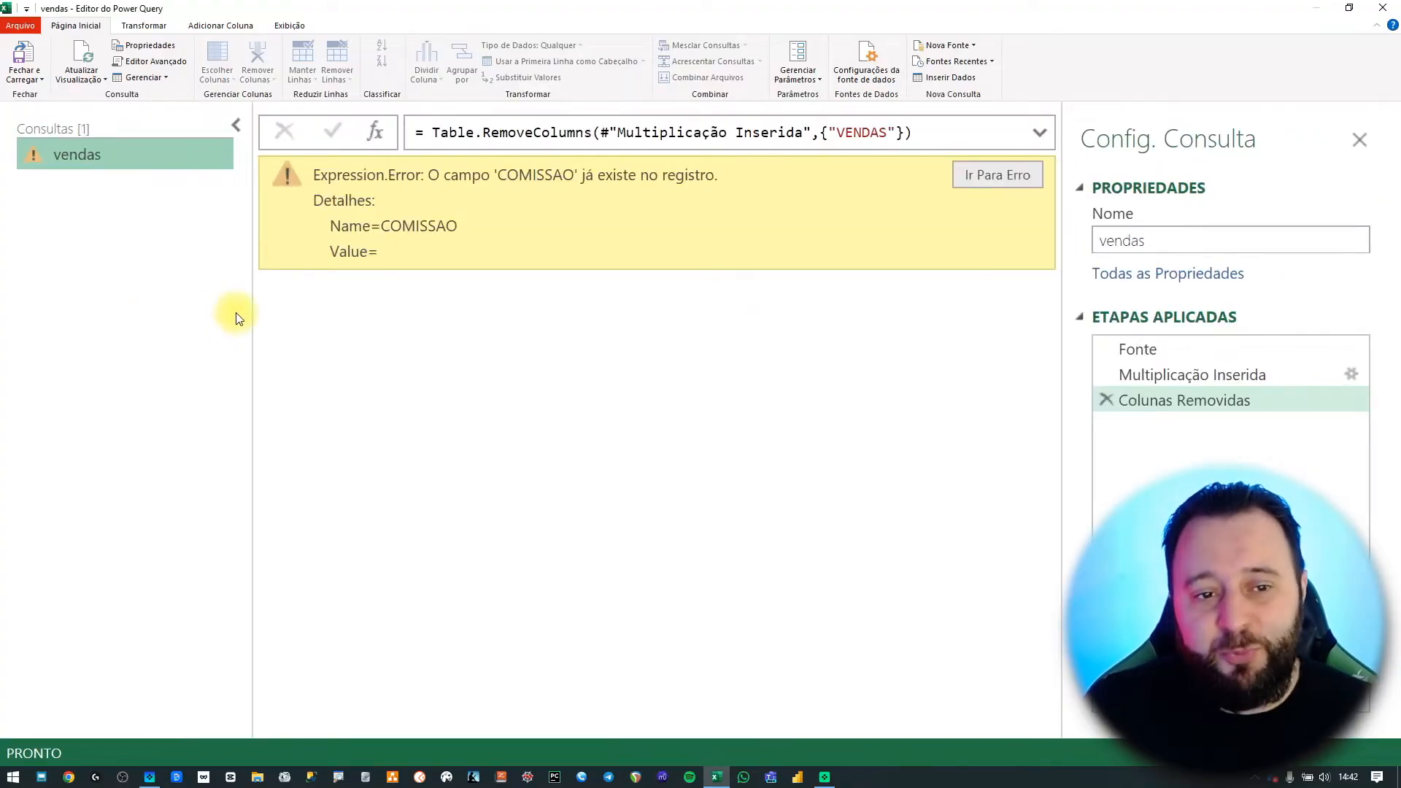
pyautogui.moveTo(251, 309); pyautogui.dragTo(138, 307)
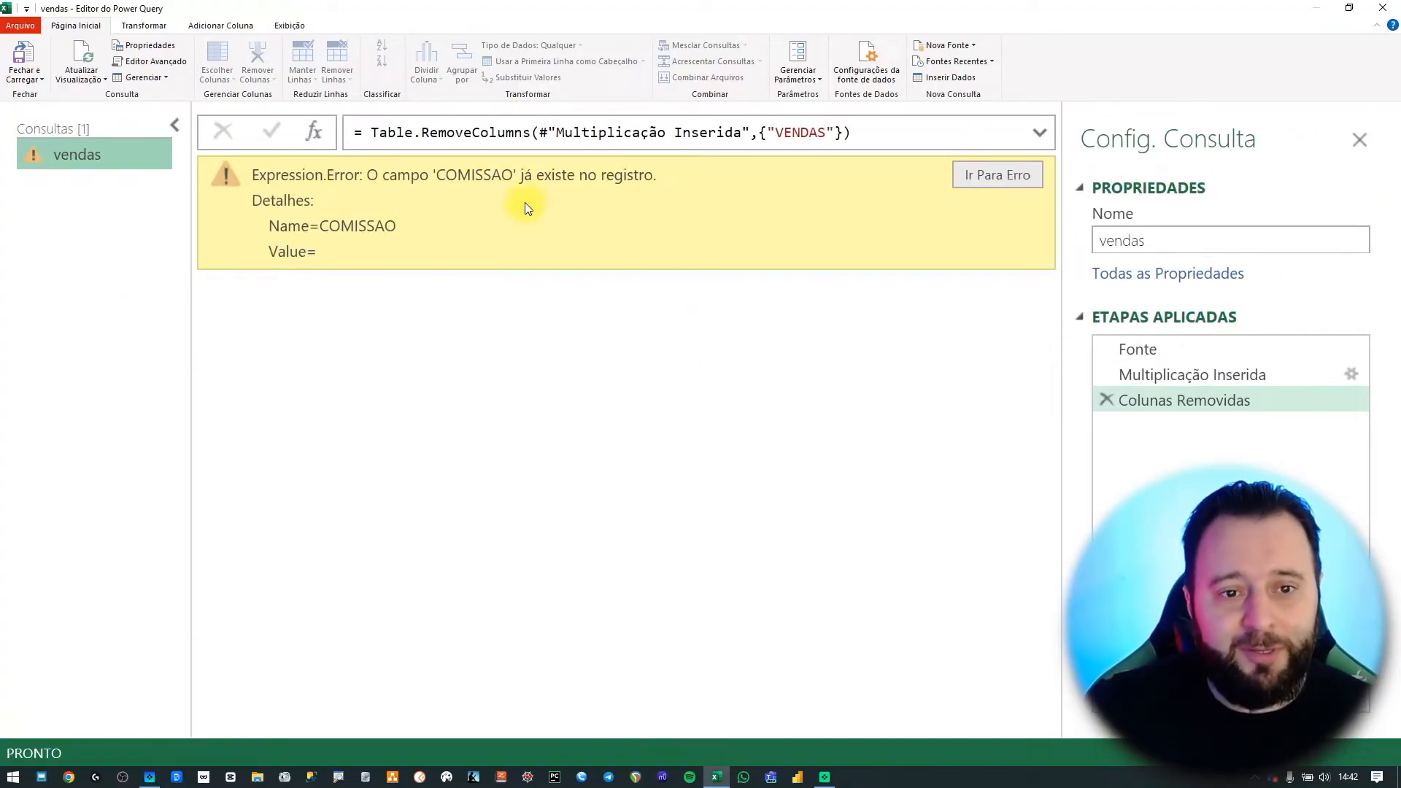
pyautogui.doubleClick(401, 175)
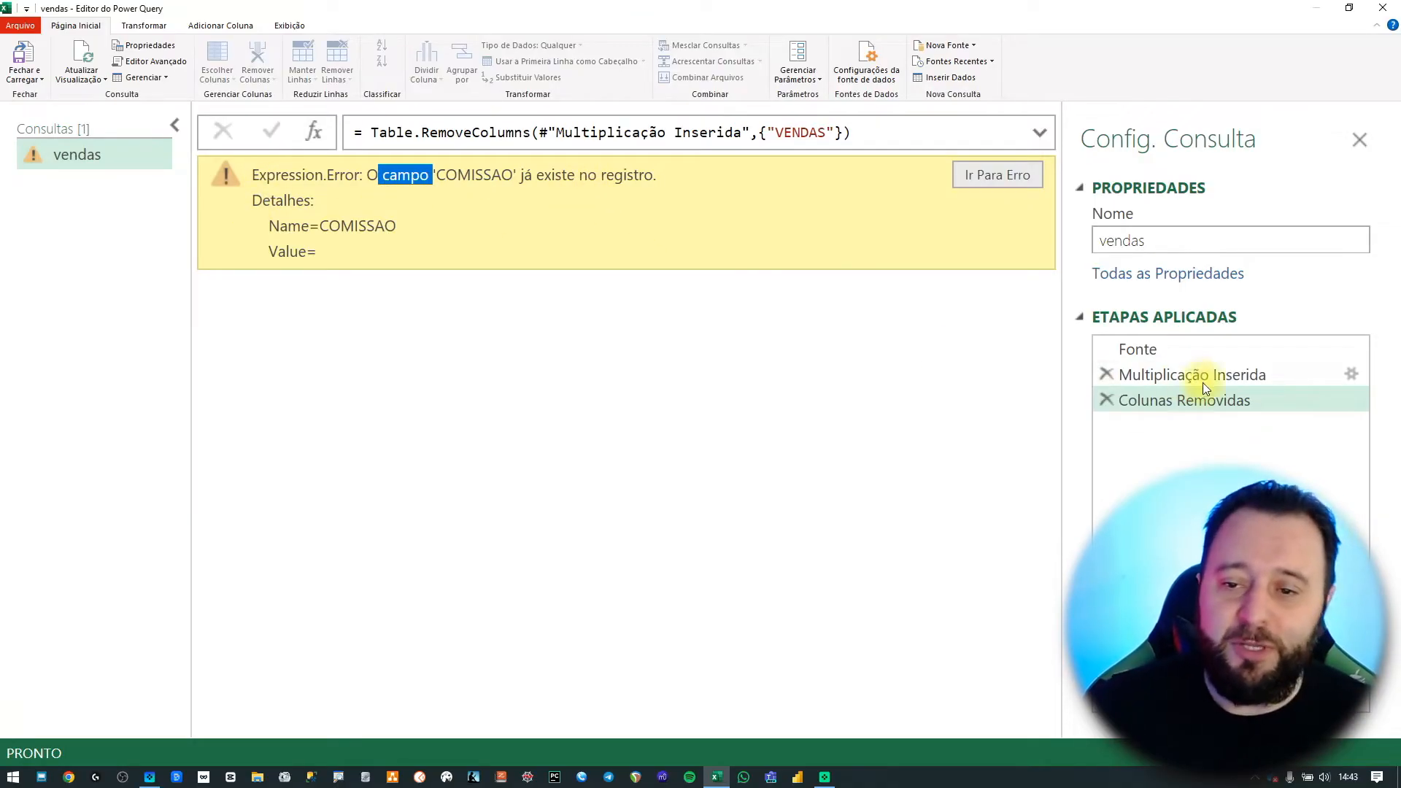
pyautogui.click(1200, 348)
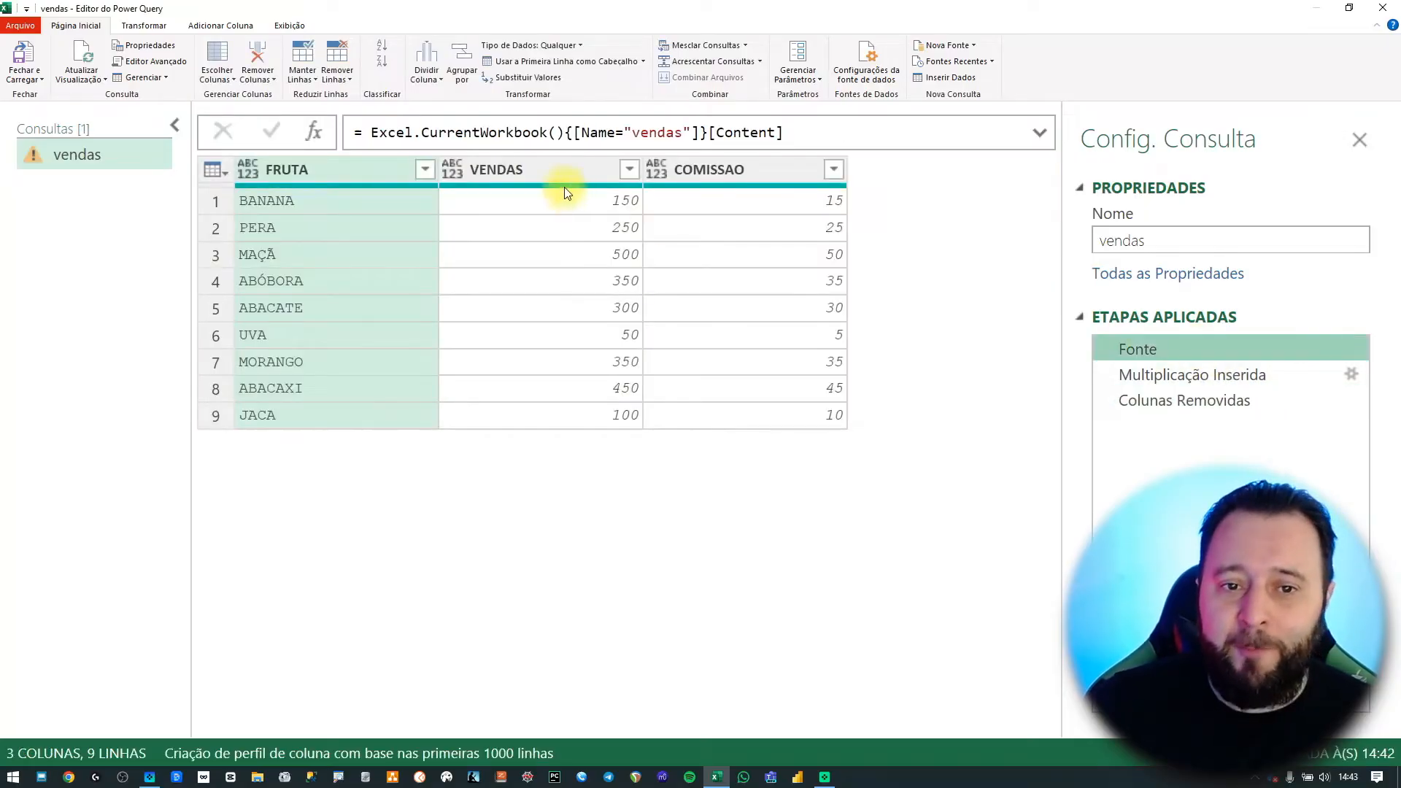
# Examine the new column name in the Multiplicação Inserida formula, and close and load the query back to the worksheet.
pyautogui.click(1203, 374)
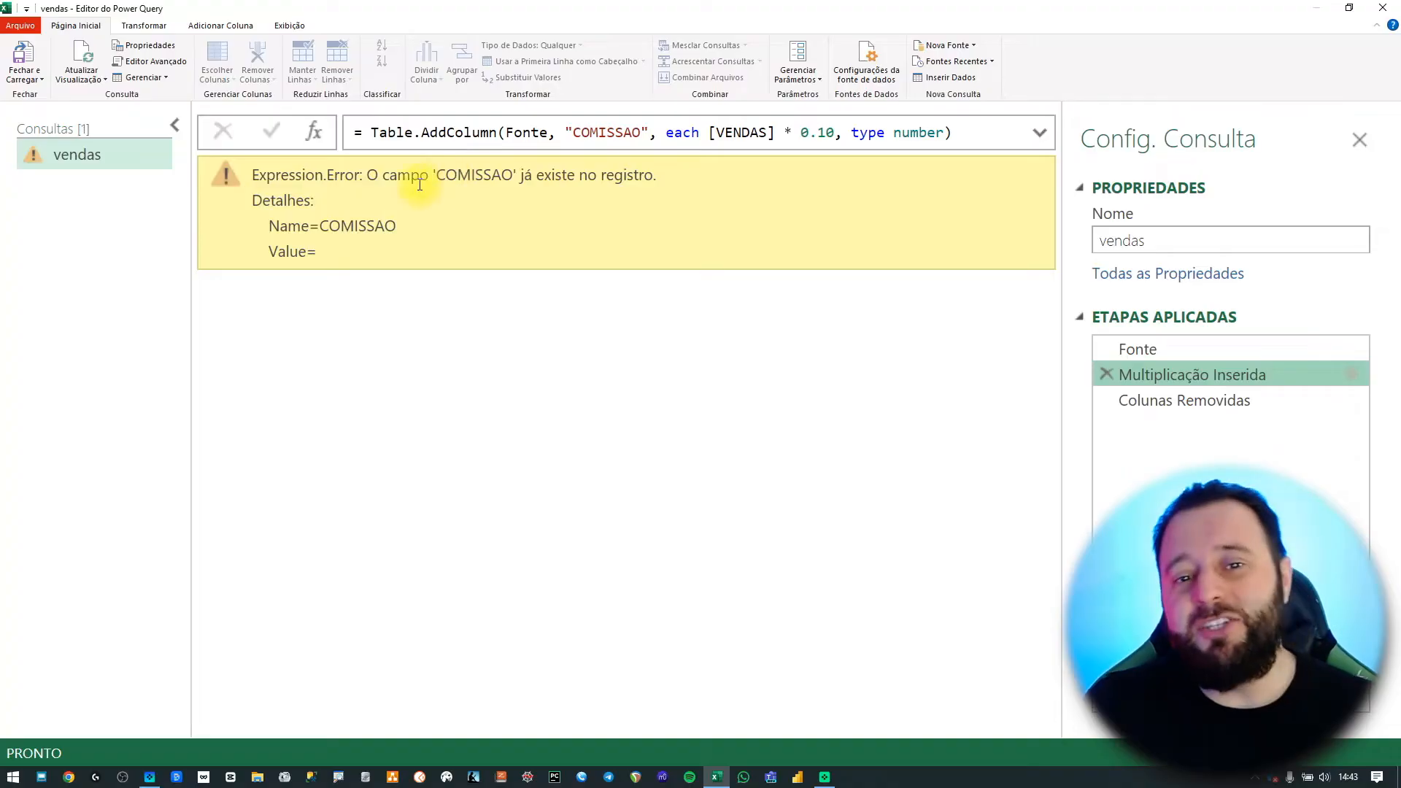
pyautogui.moveTo(564, 133); pyautogui.dragTo(646, 132)
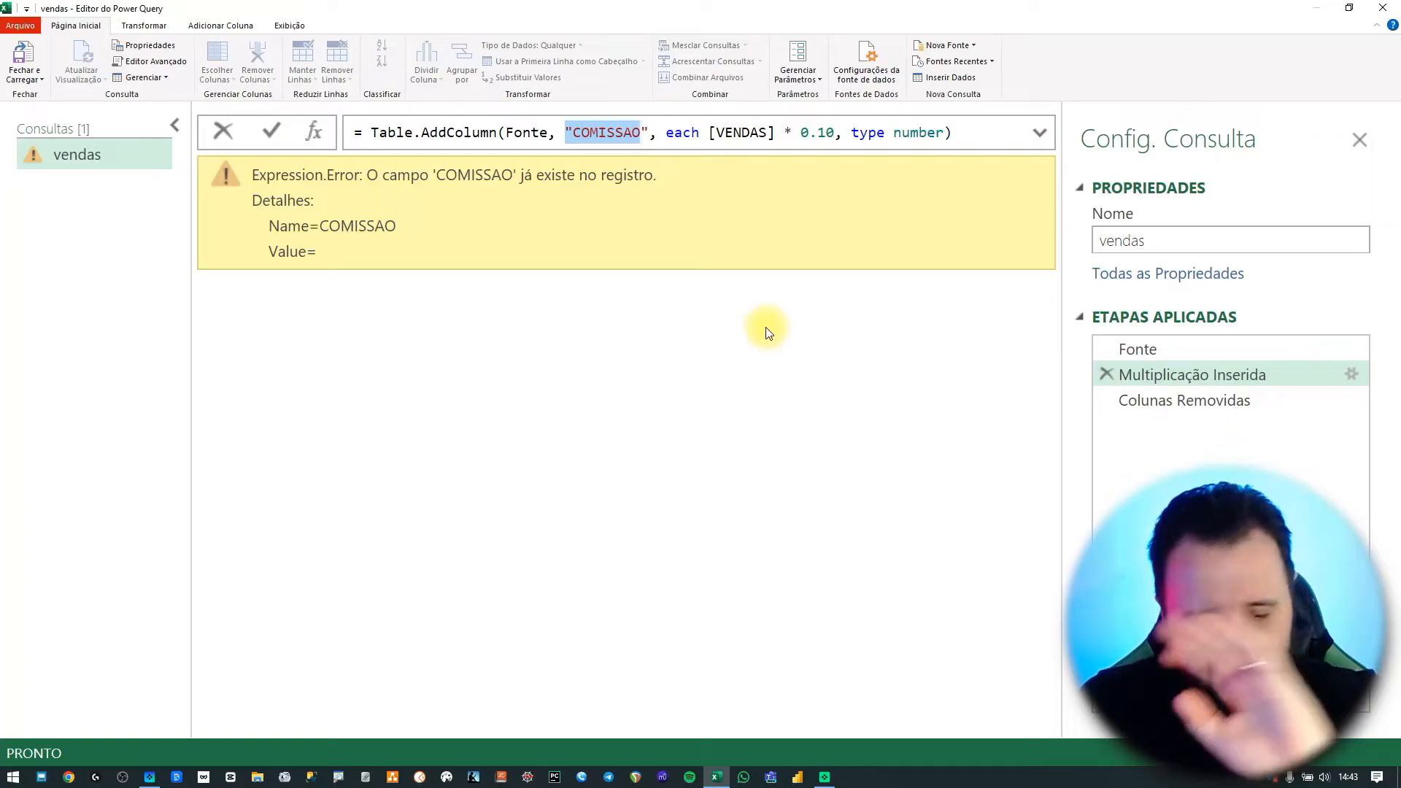
pyautogui.click(31, 80)
pyautogui.click(641, 594)
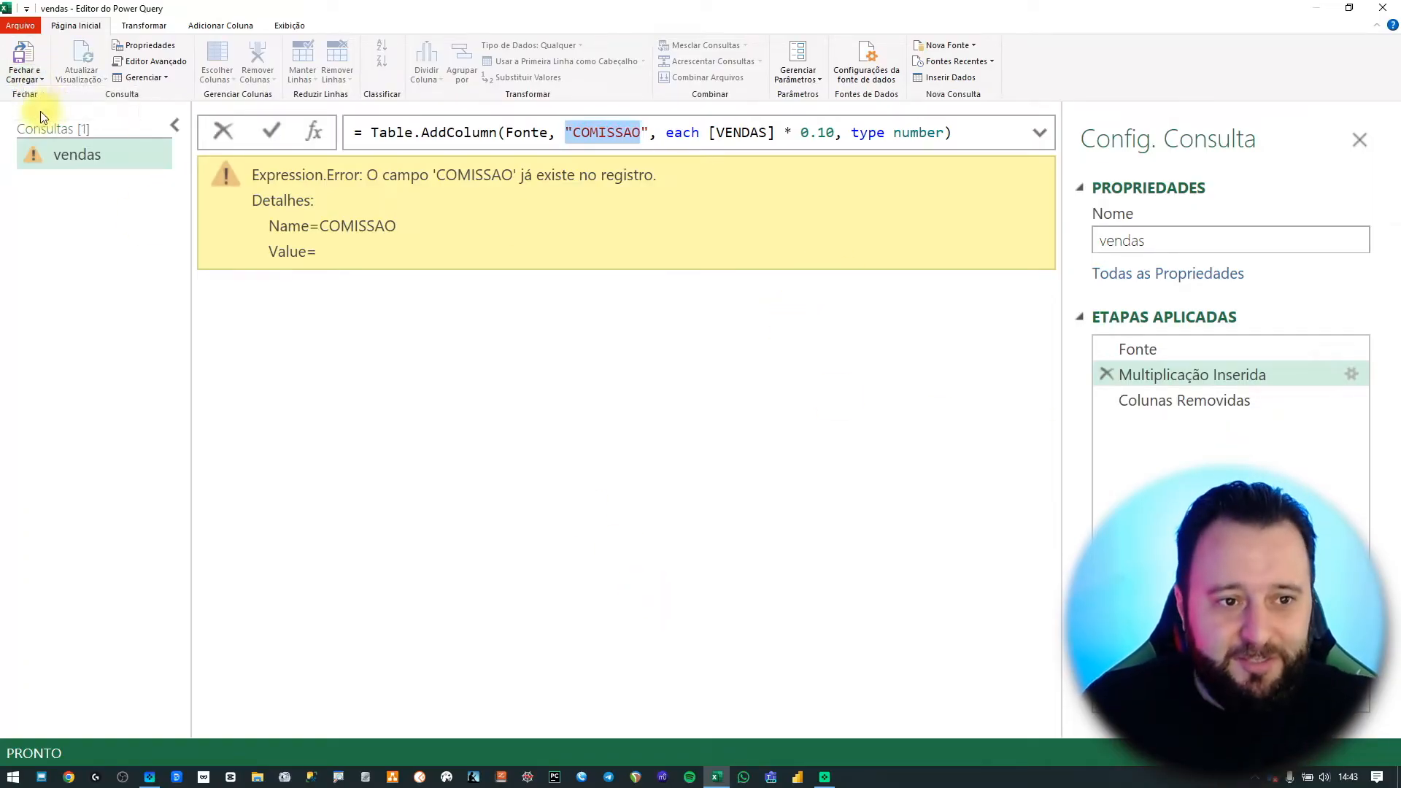
pyautogui.click(35, 75)
pyautogui.click(70, 95)
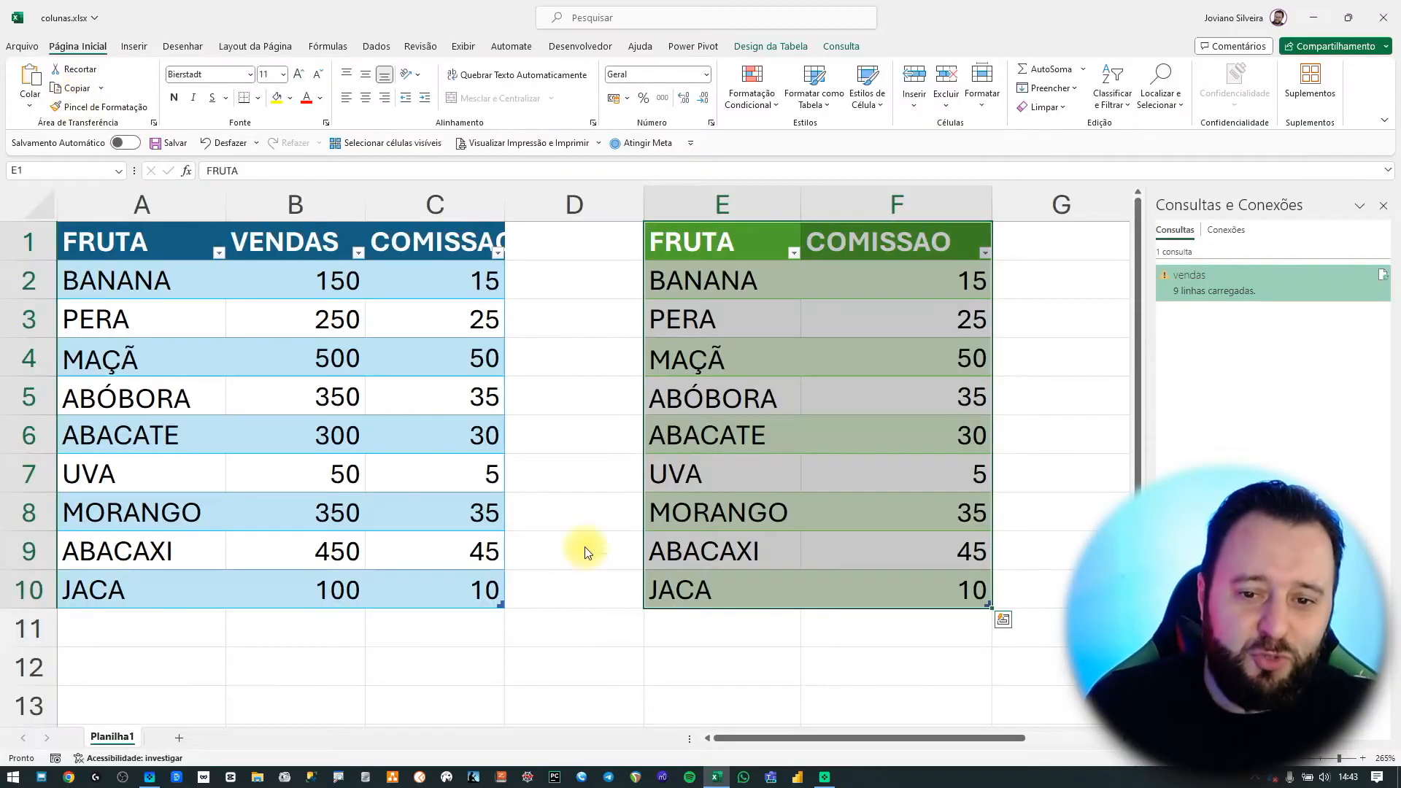
# Delete worksheet column C with the COMISSAO data from beside the source sales table.
pyautogui.click(595, 472)
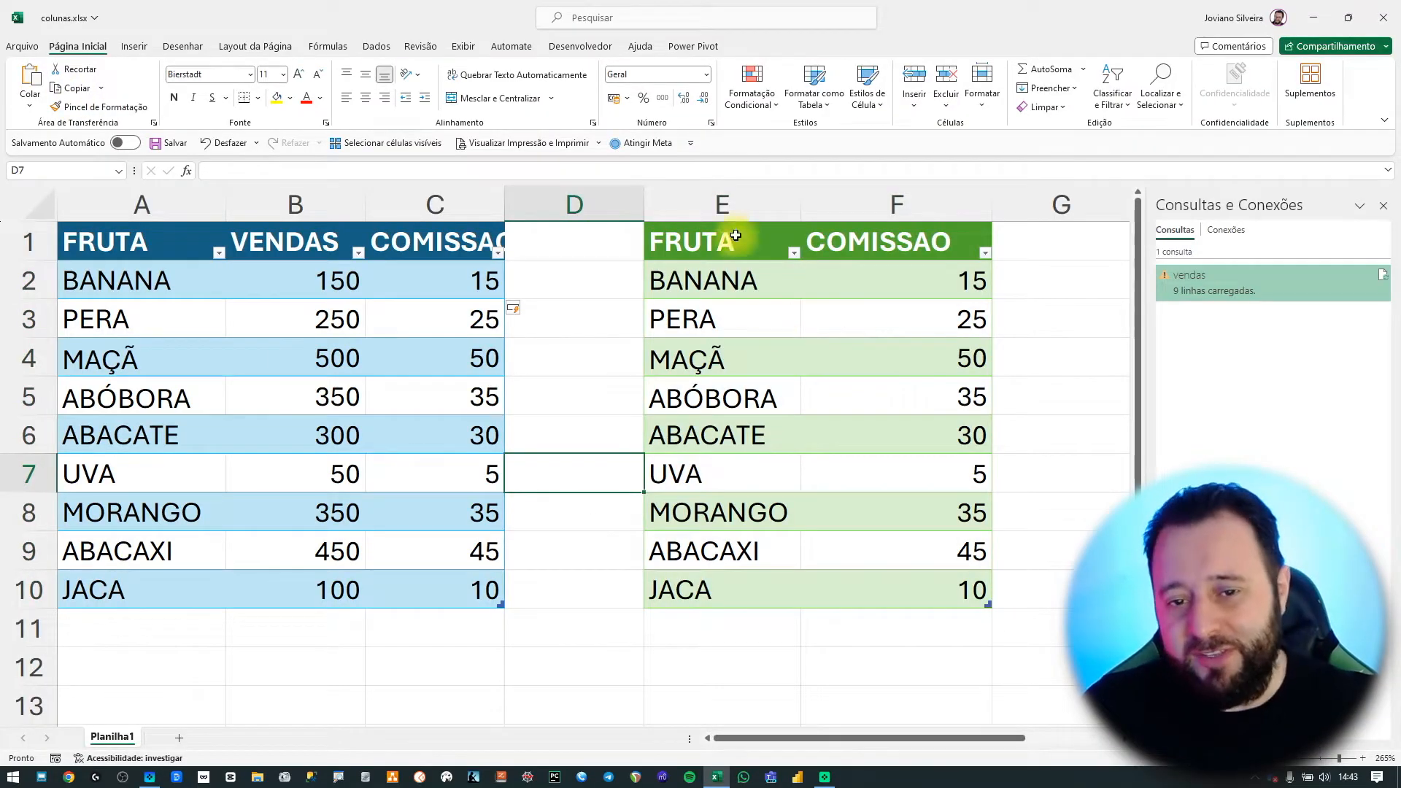
pyautogui.click(750, 204)
pyautogui.click(998, 437)
pyautogui.click(430, 303)
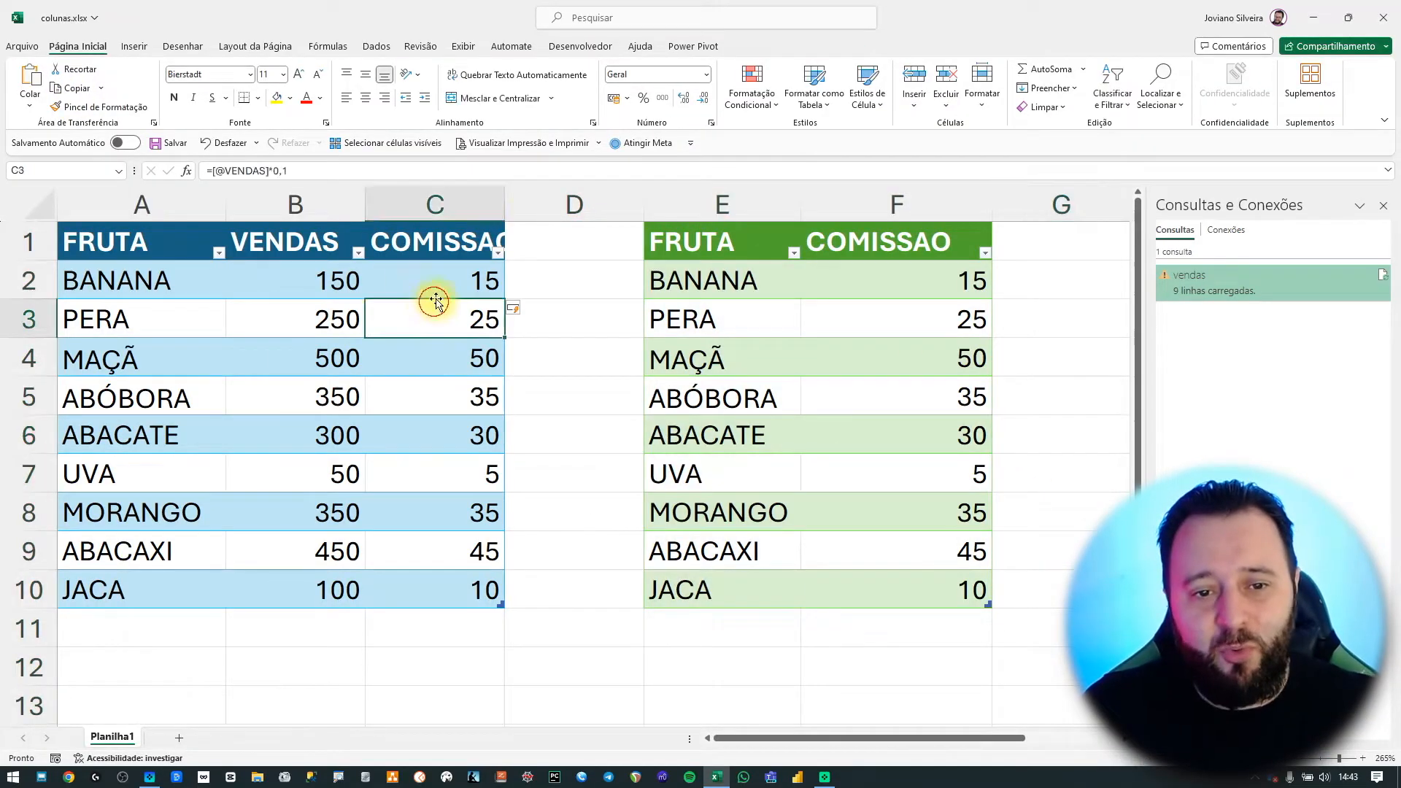
pyautogui.hotkey('ctrl', 'space')
pyautogui.hotkey('ctrl', '-')
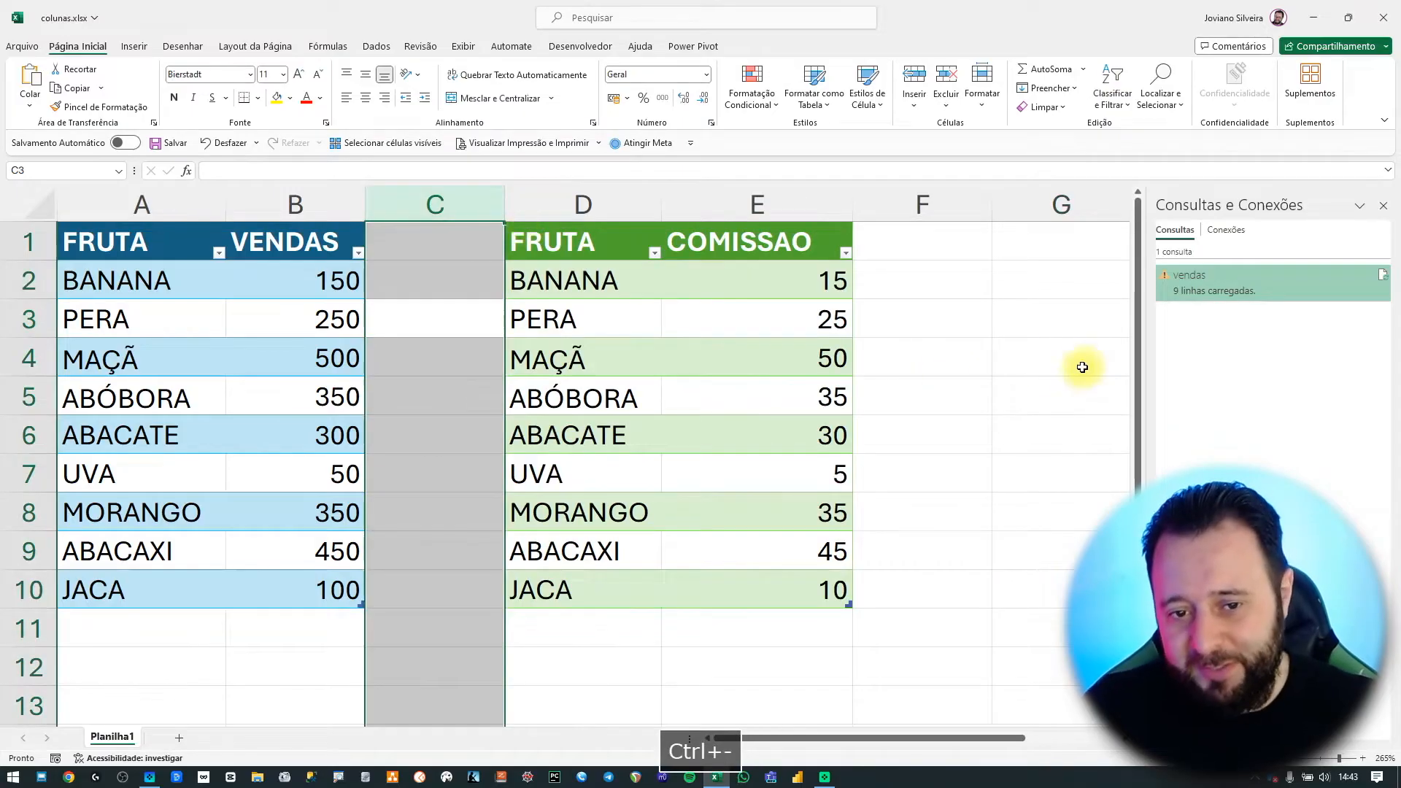
pyautogui.click(752, 365)
# Reopen the vendas query in the Power Query editor with enlarged text and refresh its preview.
pyautogui.doubleClick(1233, 269)
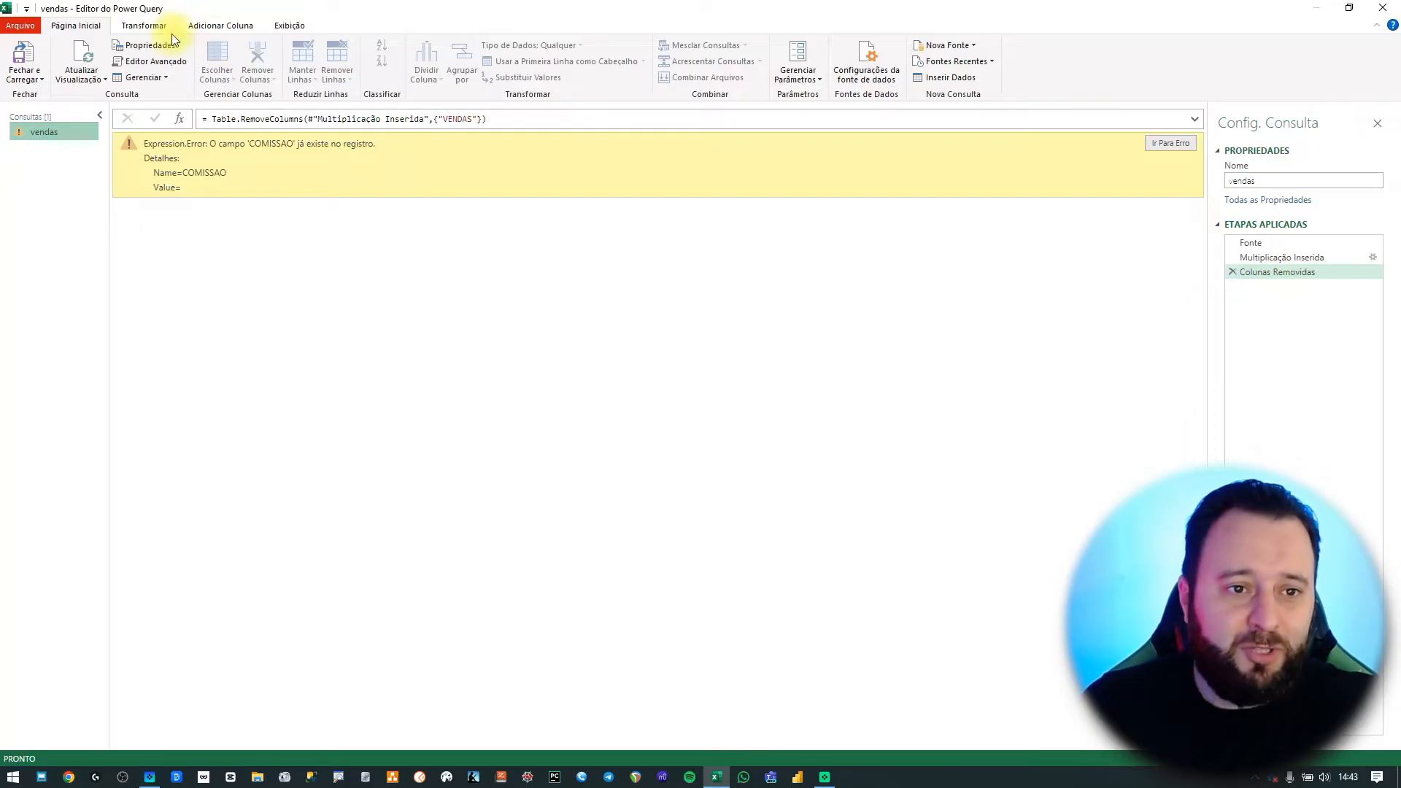
pyautogui.click(81, 57)
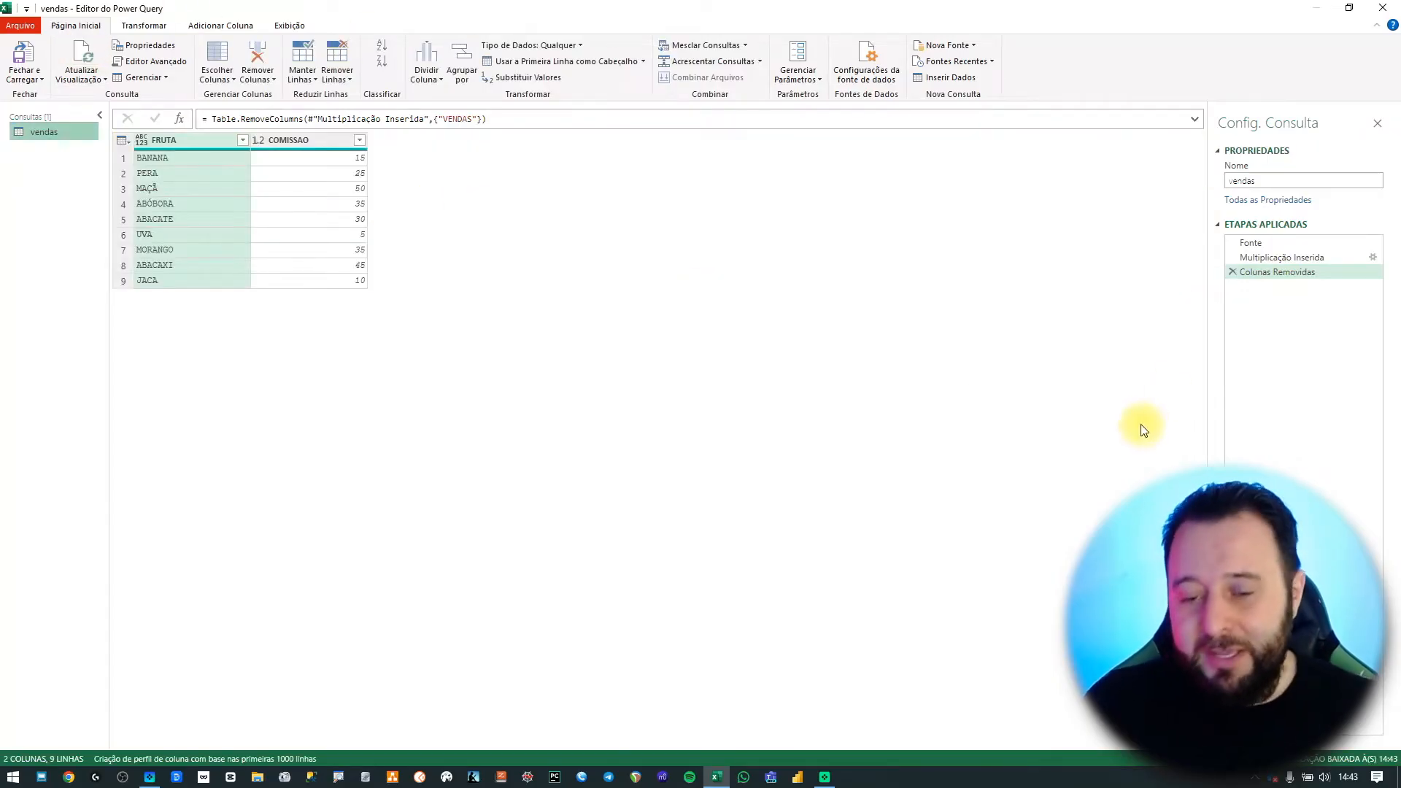
pyautogui.hotkey('ctrl', 'shift', '+')
pyautogui.hotkey('ctrl', 'shift', '+')
# Insert a step directly after Fonte that removes all columns other than FRUTA and VENDAS.
pyautogui.click(1170, 352)
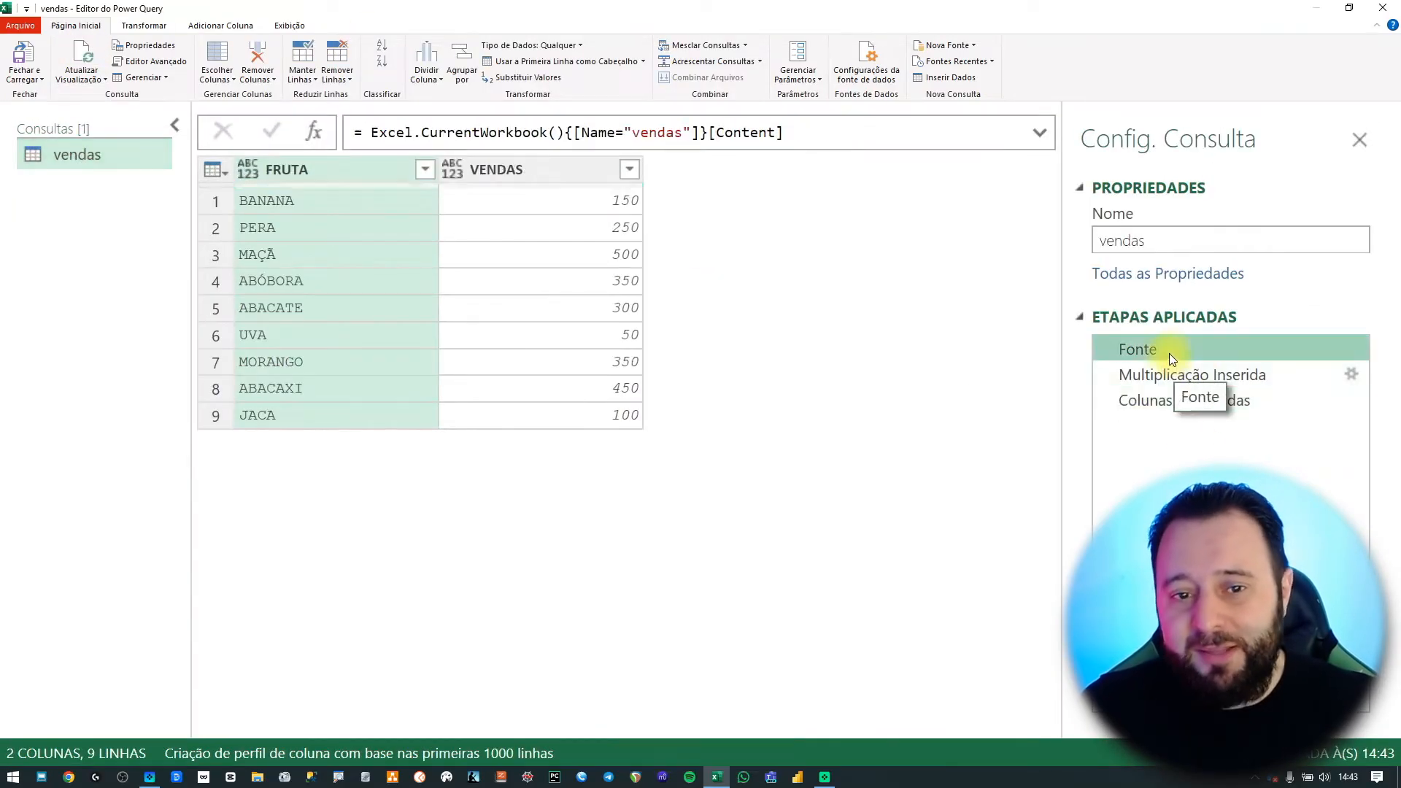
pyautogui.keyDown('ctrl'); pyautogui.click(553, 169); pyautogui.keyUp('ctrl')
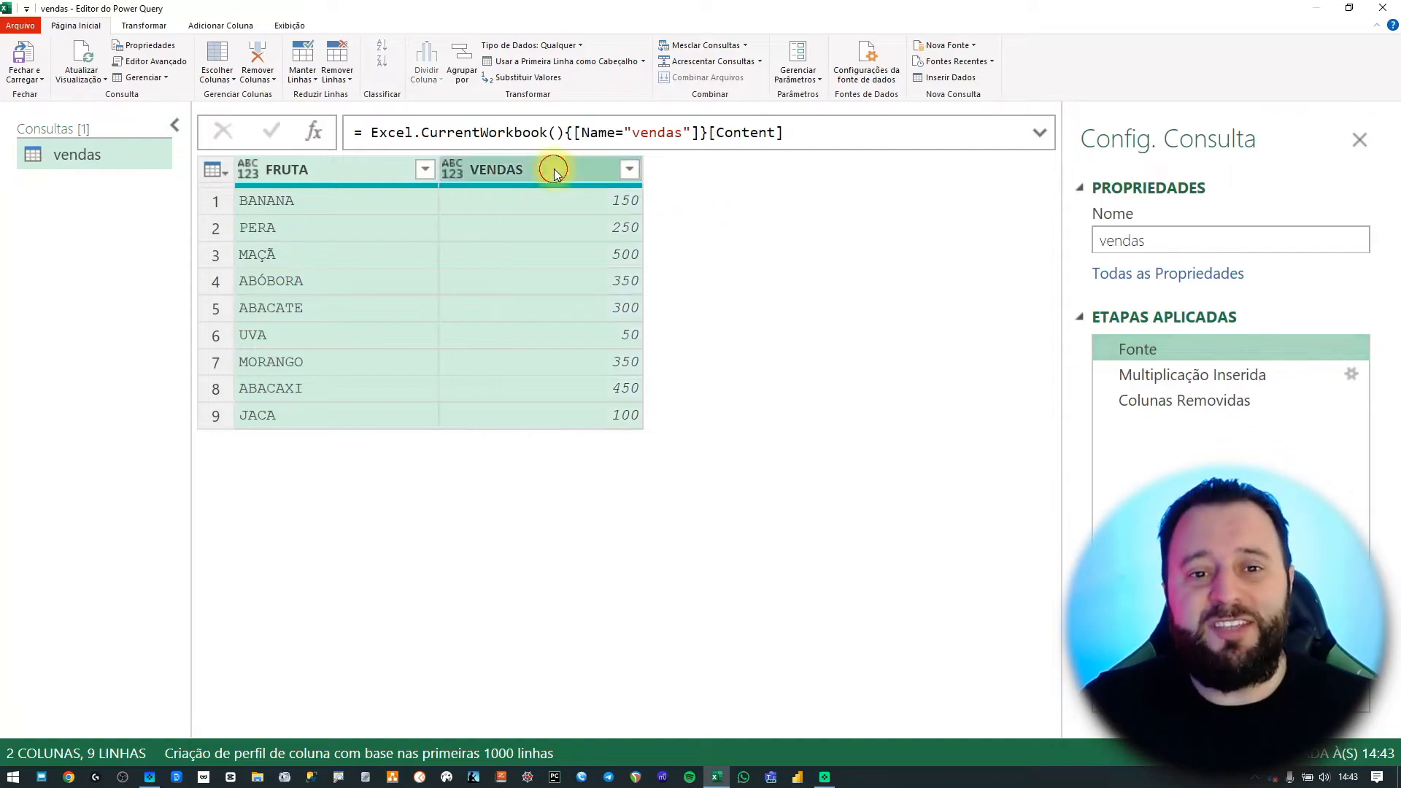
pyautogui.rightClick(554, 169)
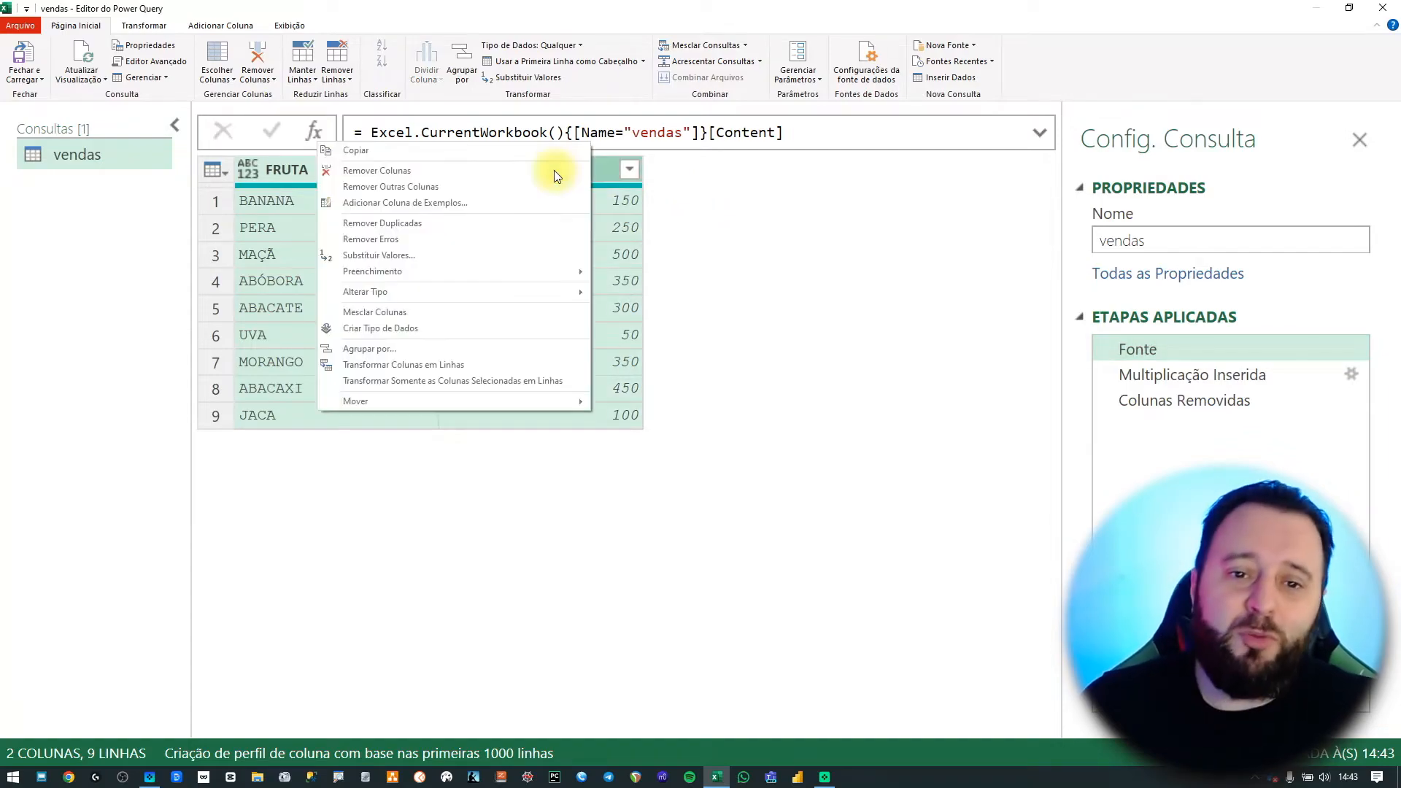
pyautogui.click(474, 191)
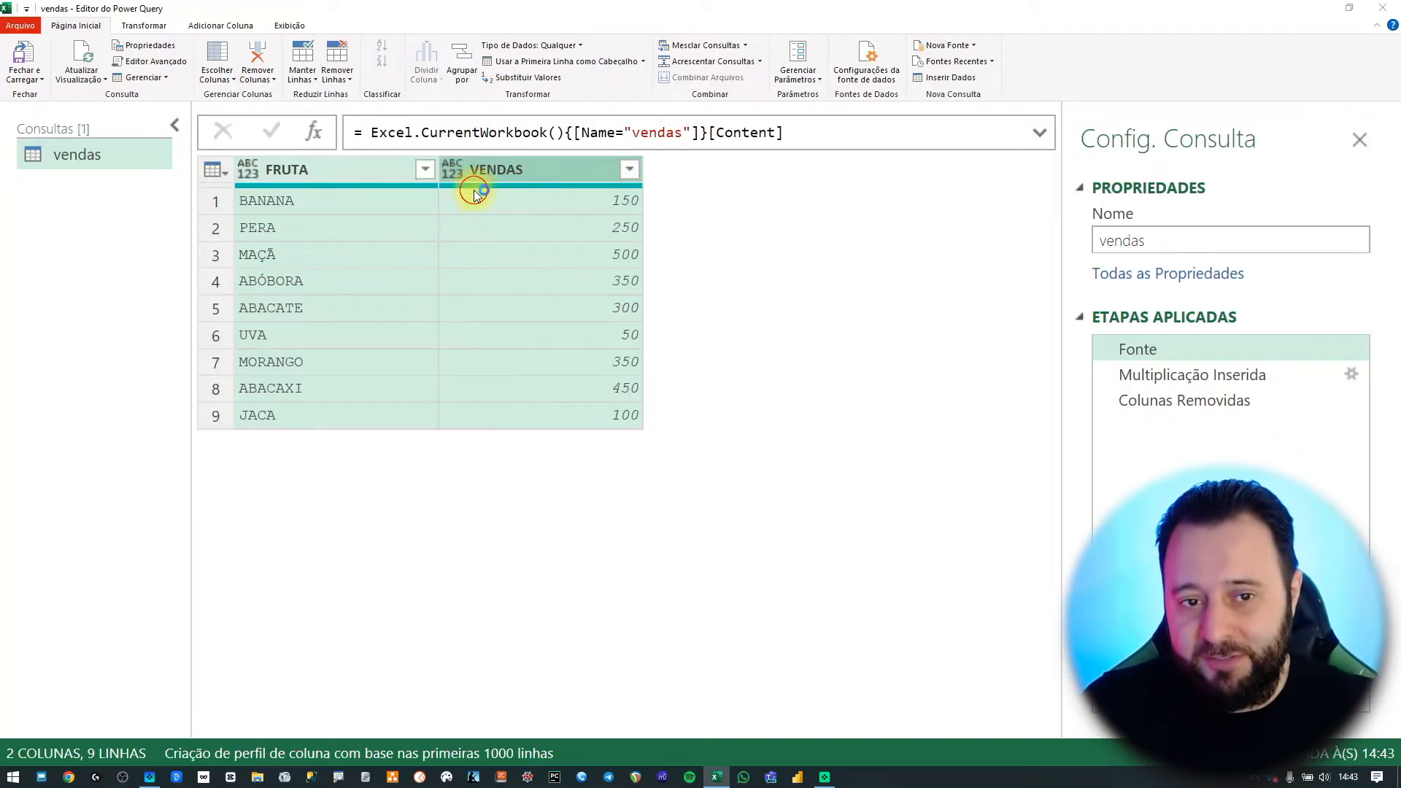
pyautogui.click(767, 427)
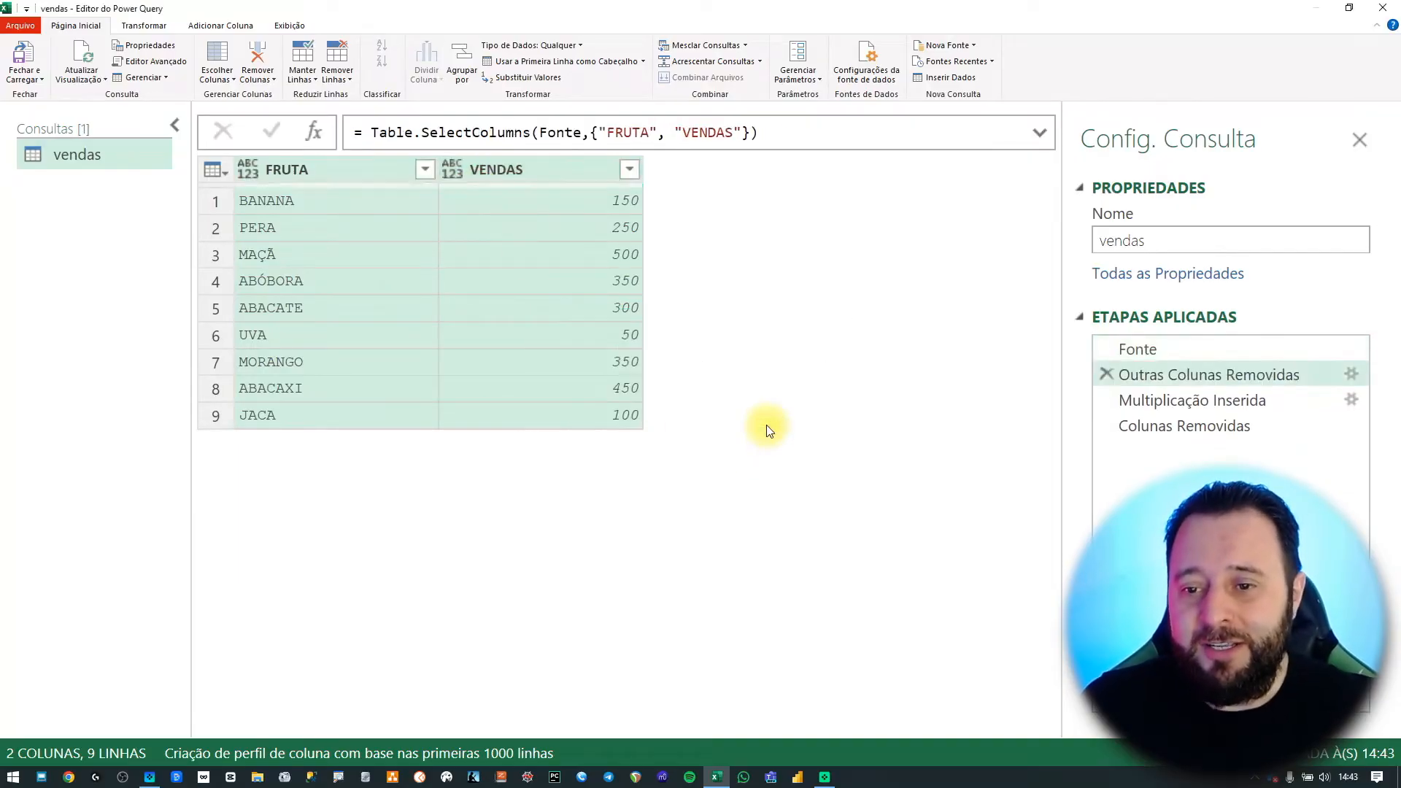
# Examine the Table.SelectColumns formula of the inserted step, including its Fonte reference and its list of column names.
pyautogui.click(436, 134)
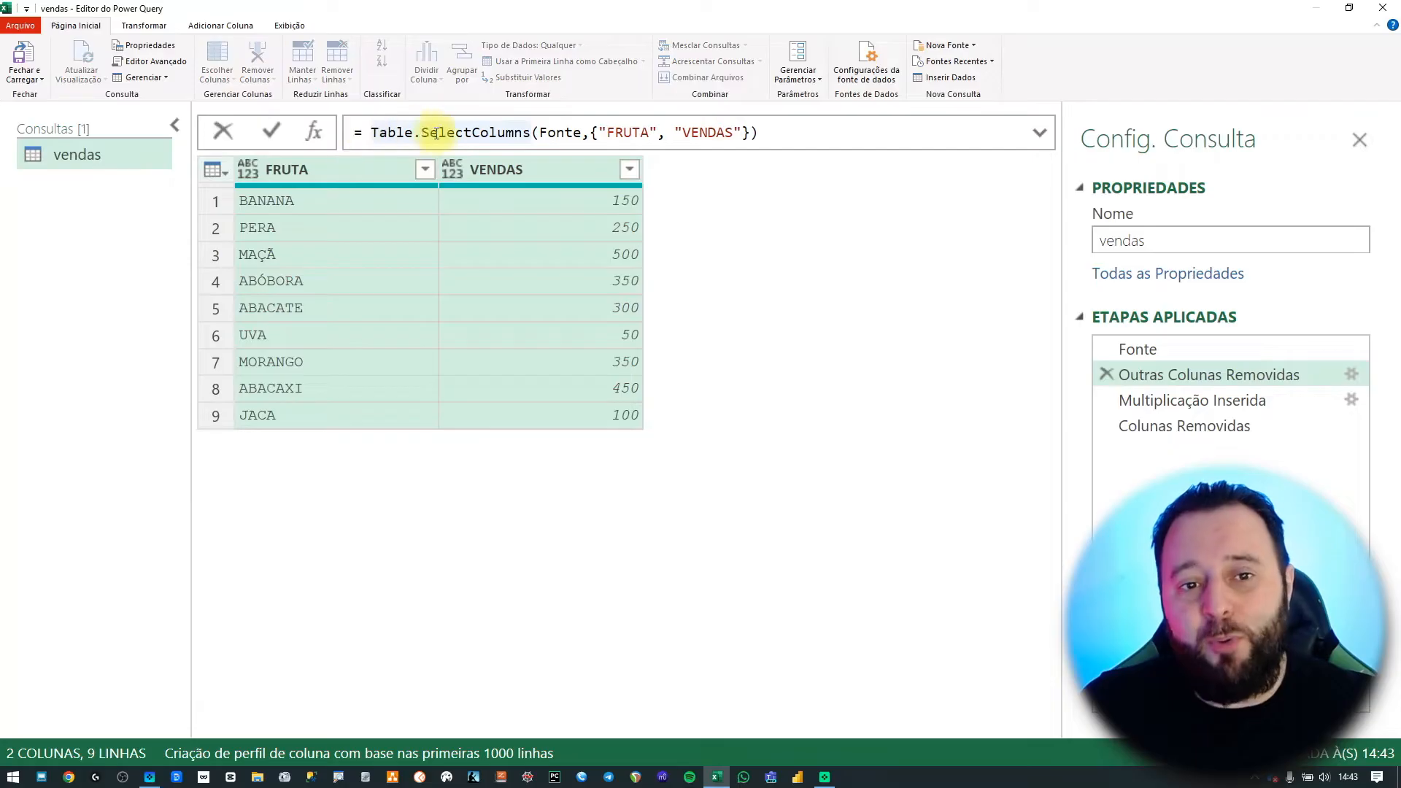
pyautogui.doubleClick(560, 133)
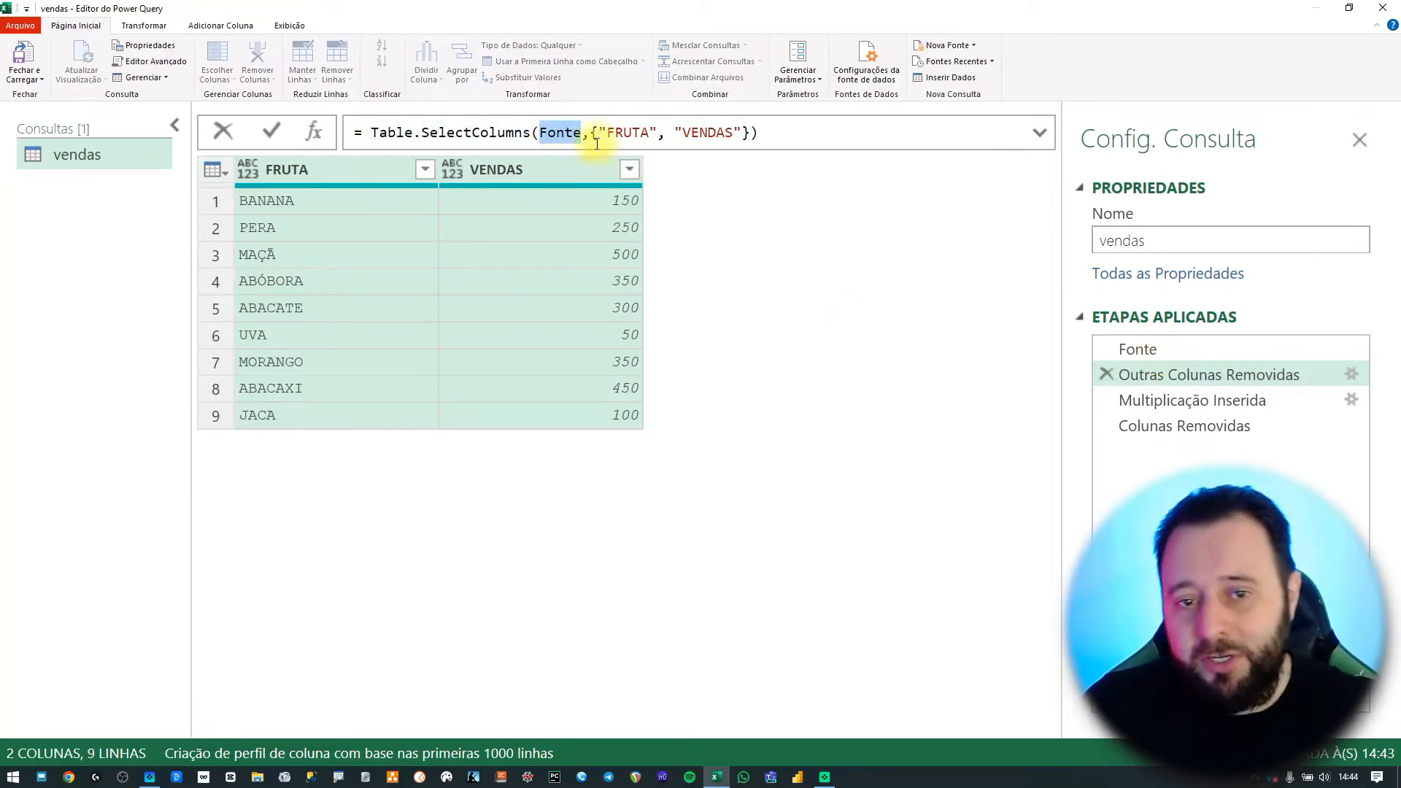
pyautogui.moveTo(606, 134); pyautogui.dragTo(663, 135)
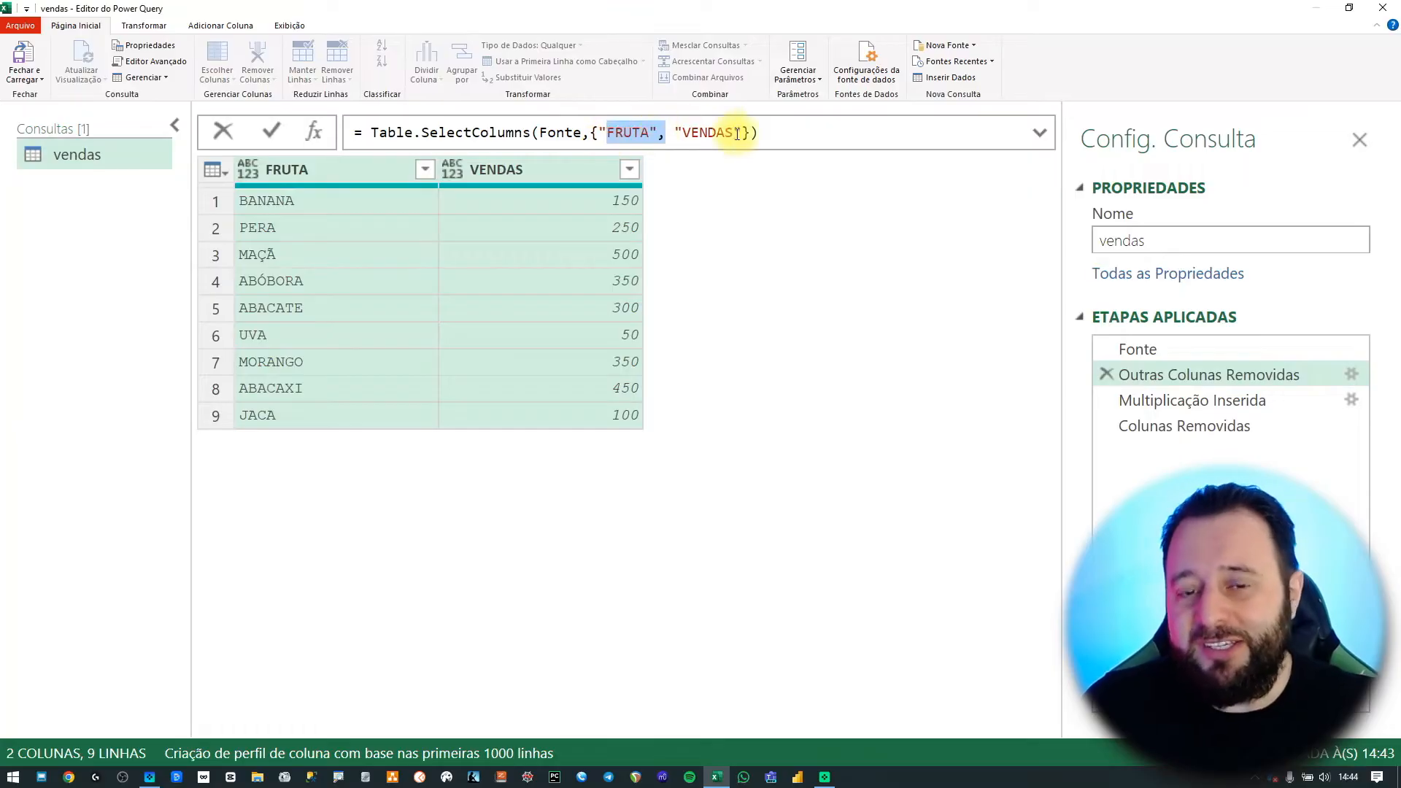
# Close the Power Query editor and load the modified vendas query back to the worksheet.
pyautogui.click(756, 275)
pyautogui.click(26, 76)
pyautogui.click(37, 97)
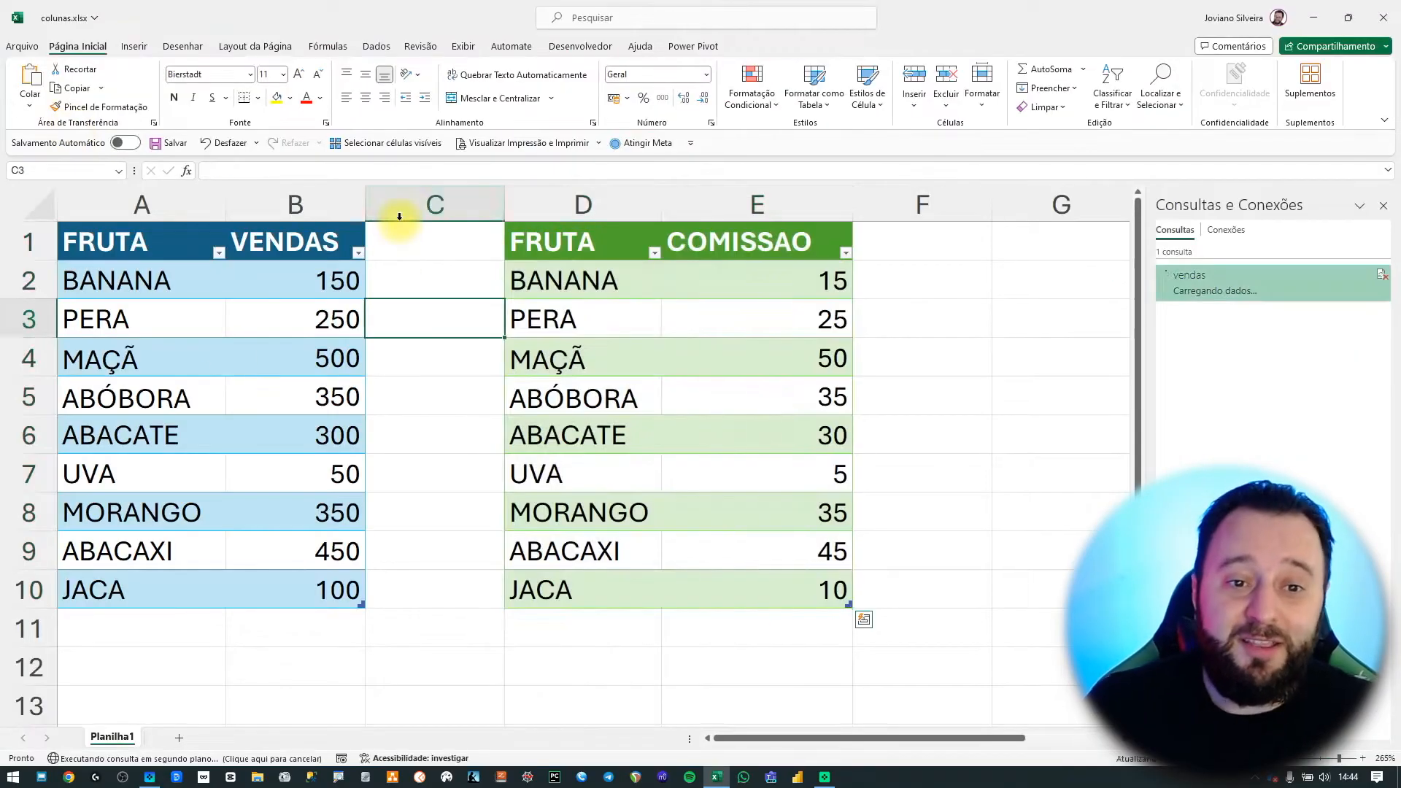
# Insert a blank worksheet column at C and extend the source table with a COMISSAO header in C1.
pyautogui.click(408, 208)
pyautogui.hotkey('ctrl', '+')
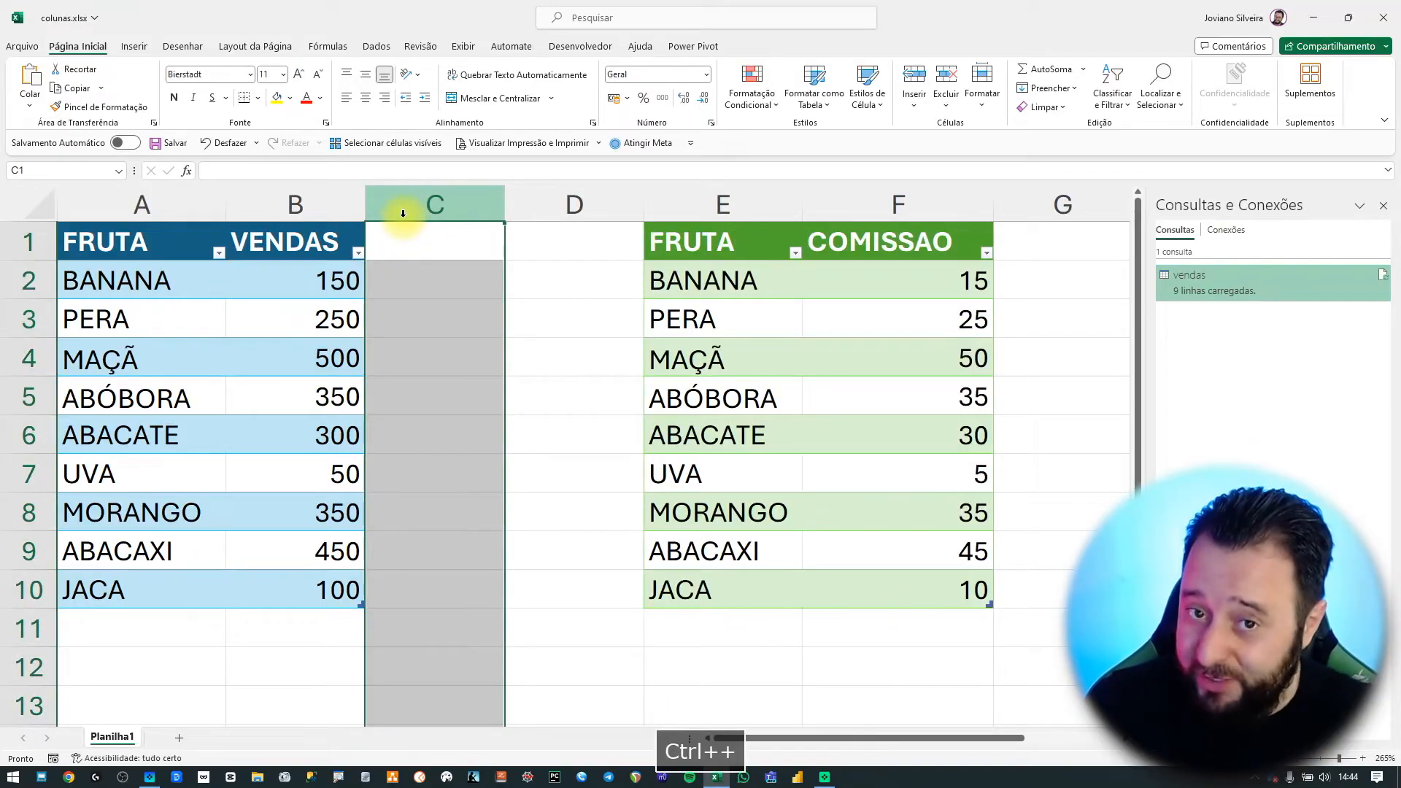
pyautogui.press('Right')
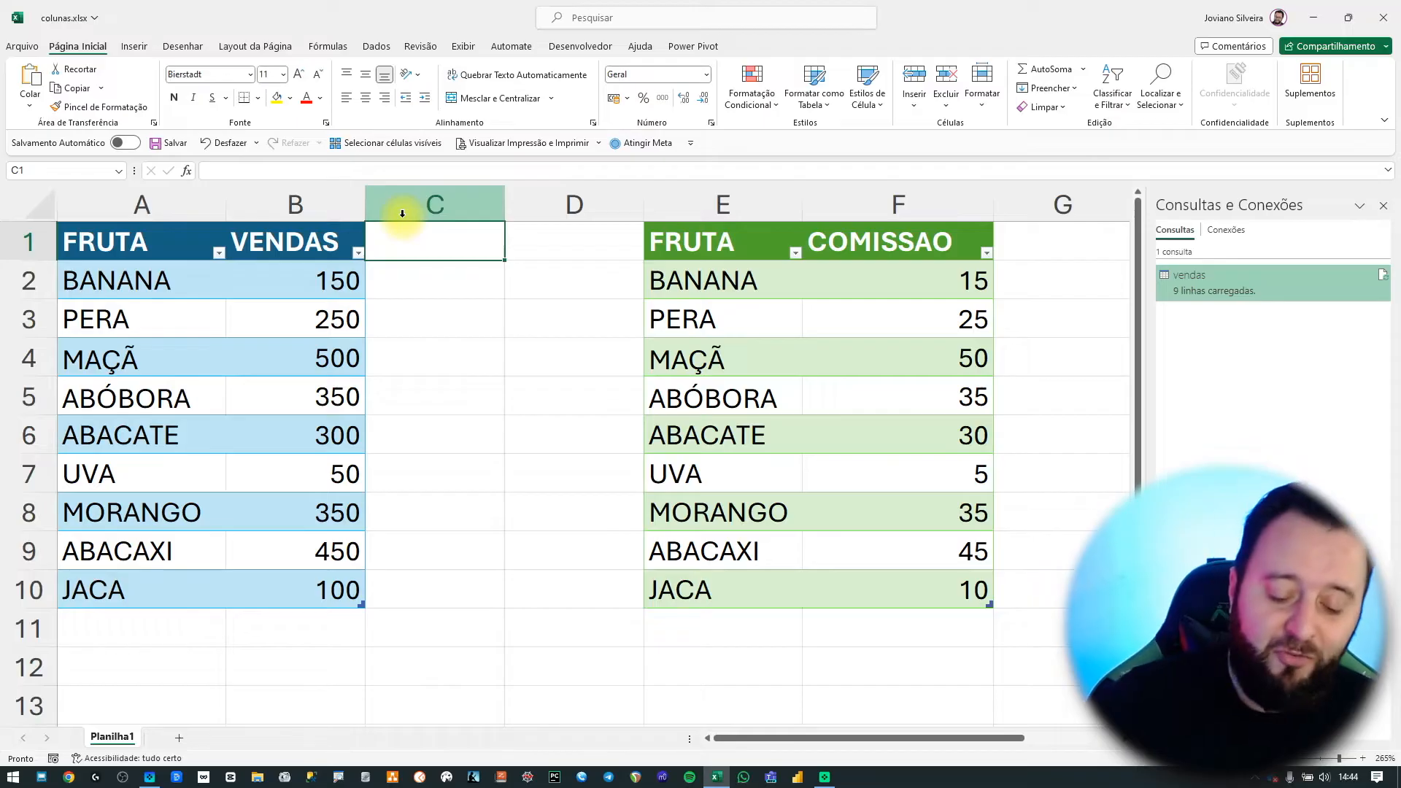
pyautogui.write('COMISSAO')
pyautogui.press('Return')
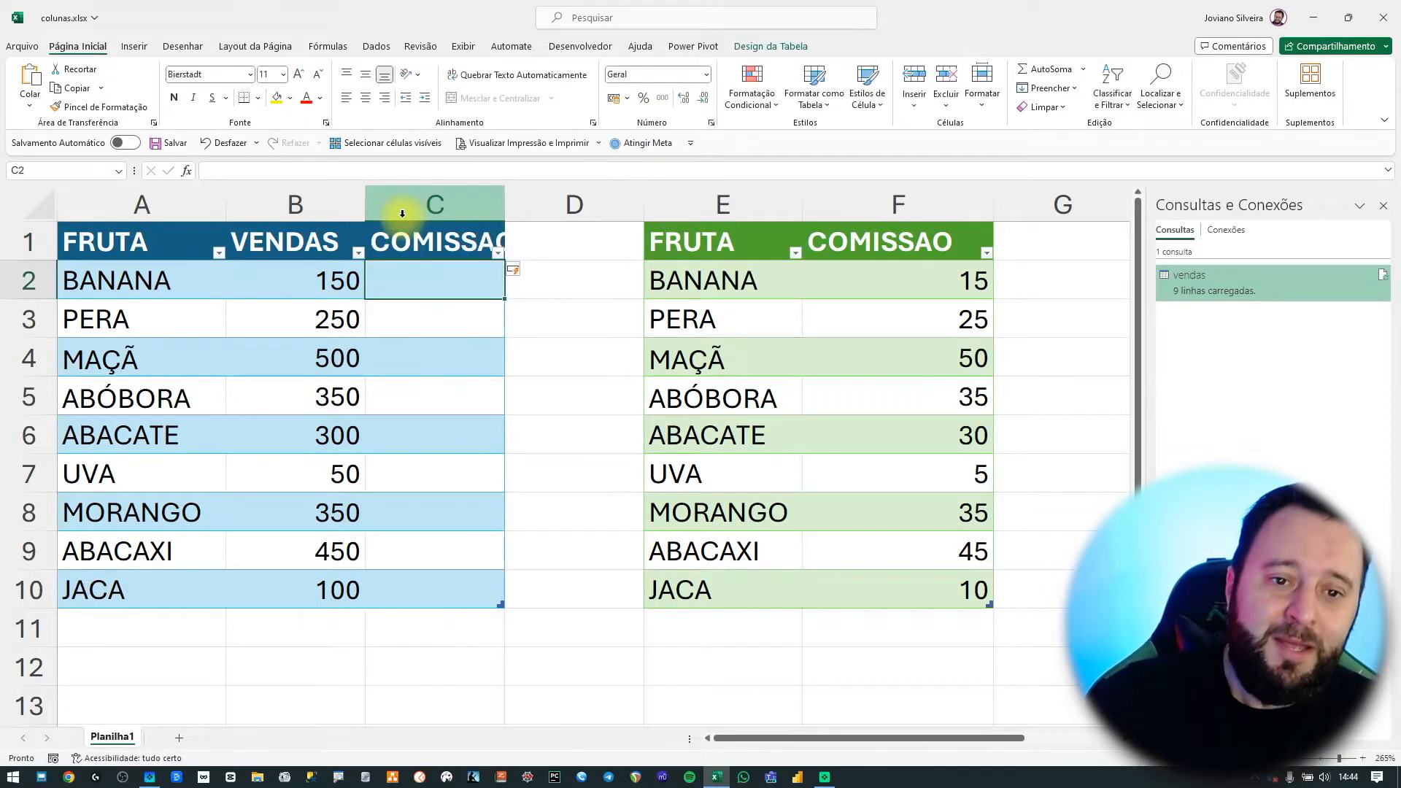
pyautogui.write('=')
pyautogui.press('Left')
pyautogui.write('*0,1')
pyautogui.press('Return')
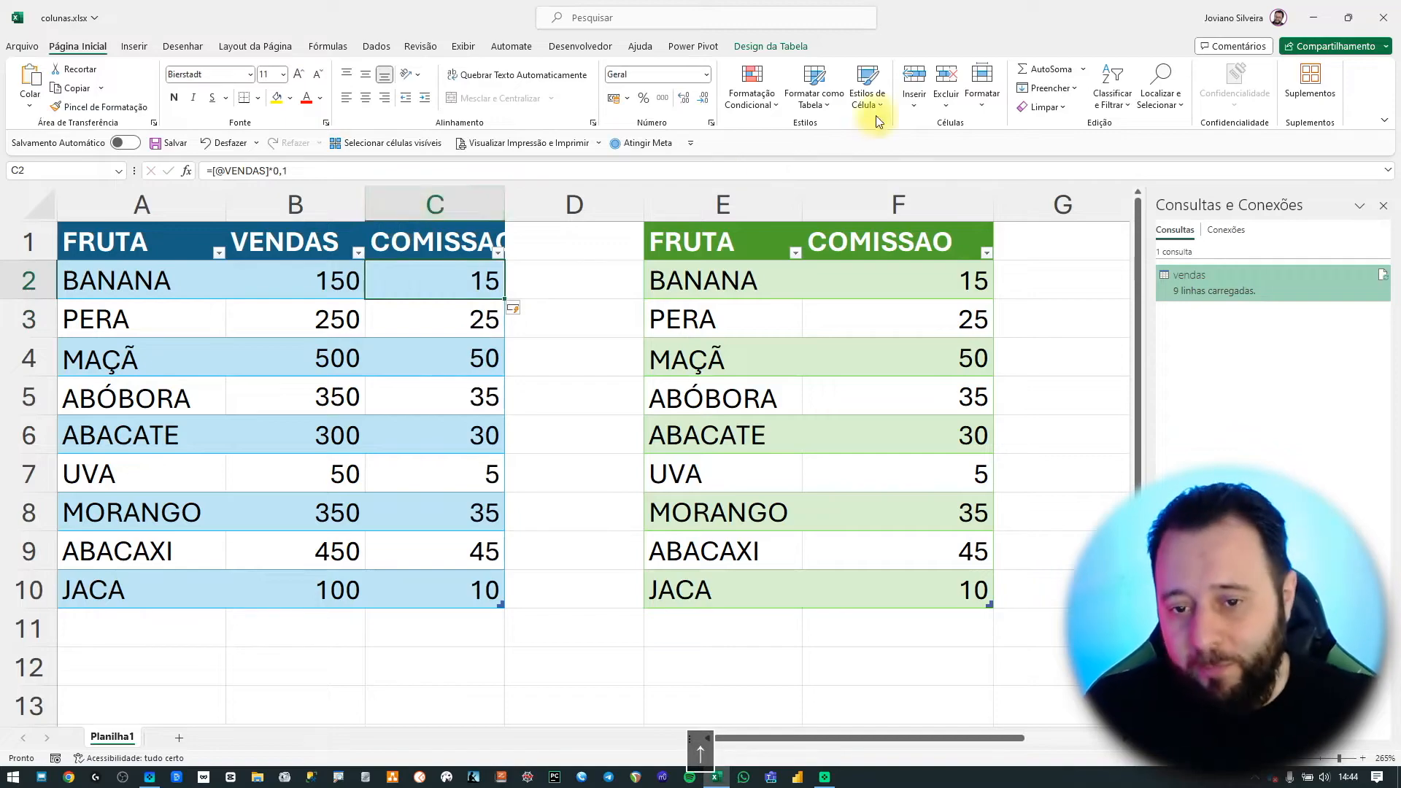
# Reopen the vendas query with enlarged text and compare the columns at Fonte, Outras Colunas Removidas, Multiplicação Inserida and Colunas Removidas.
pyautogui.doubleClick(1241, 287)
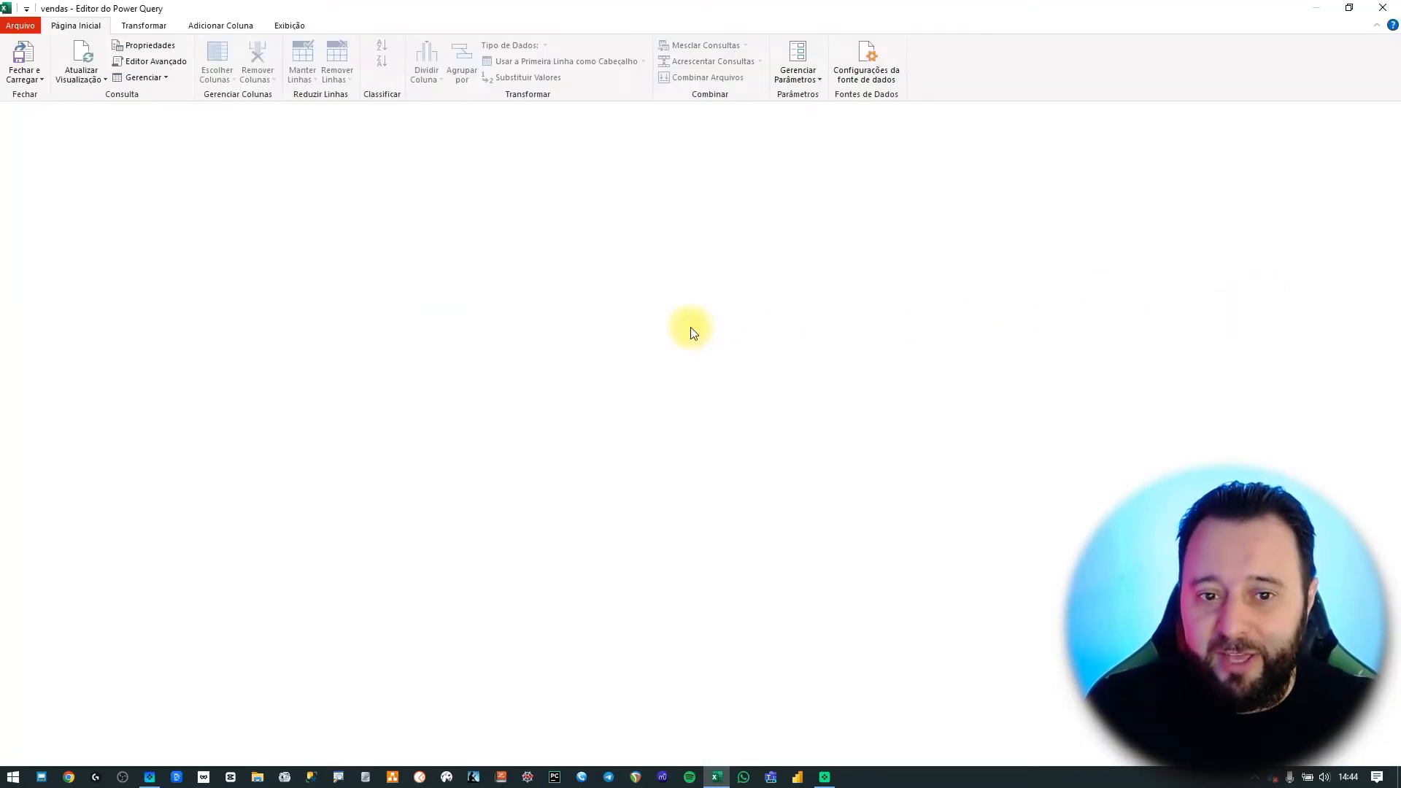
pyautogui.hotkey('ctrl', 'shift', '+')
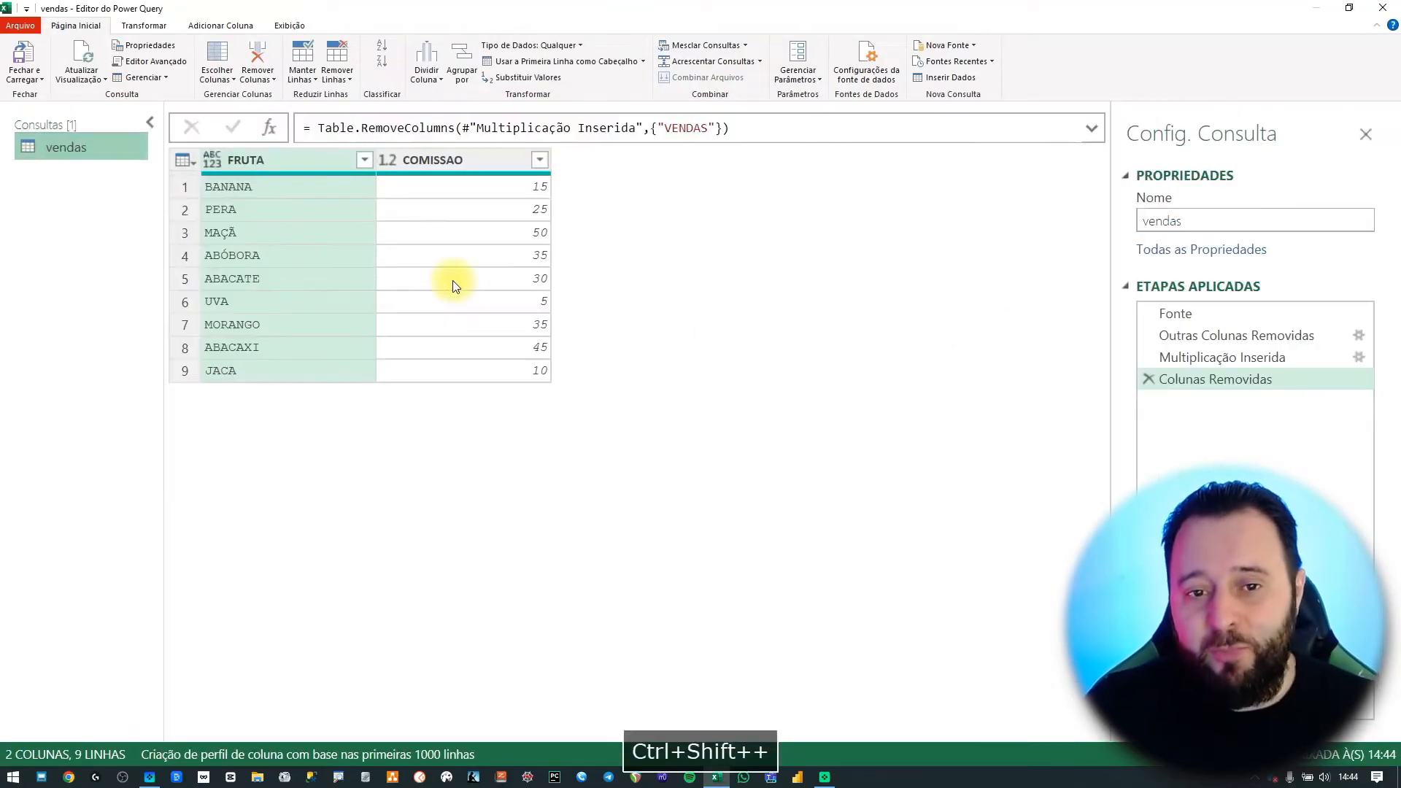
pyautogui.click(1202, 337)
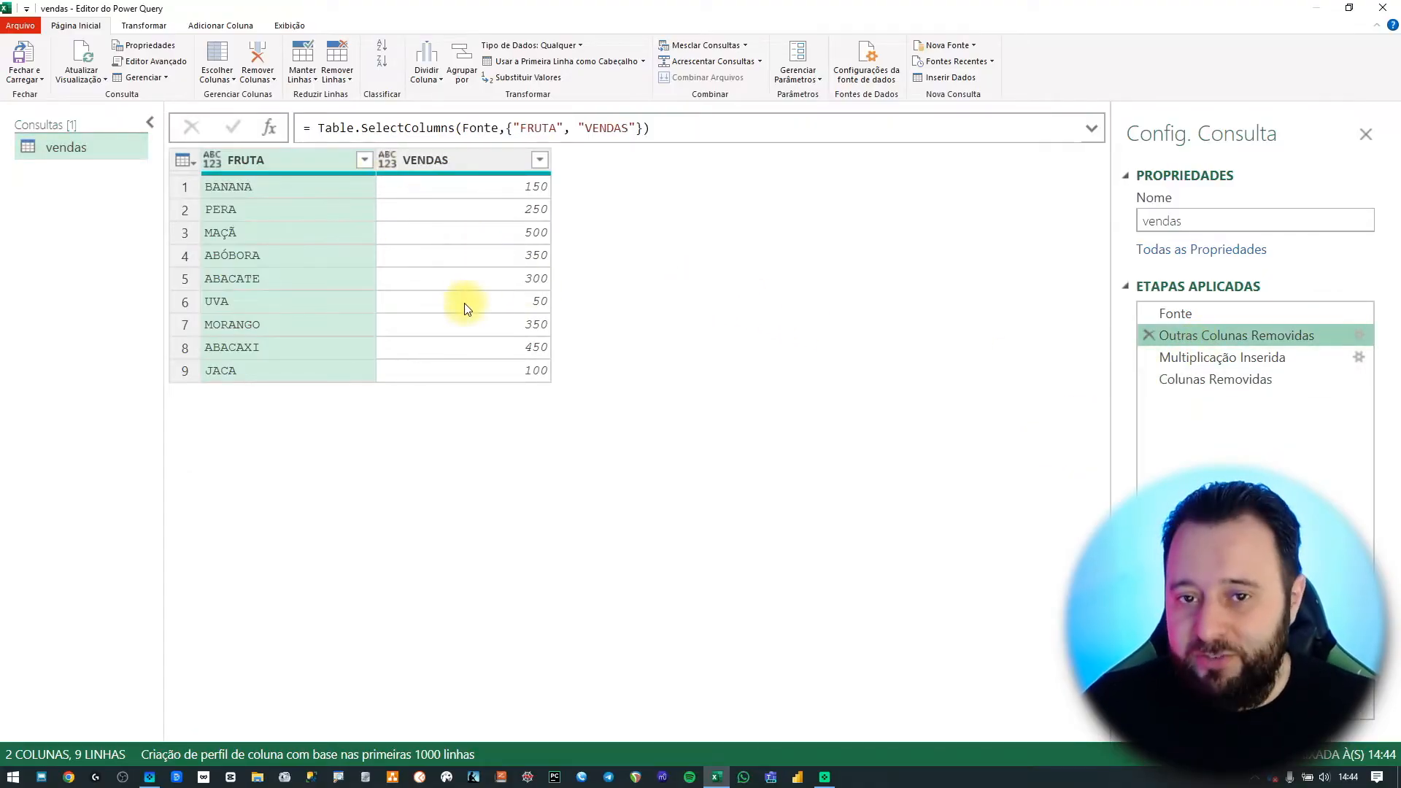
pyautogui.click(1277, 314)
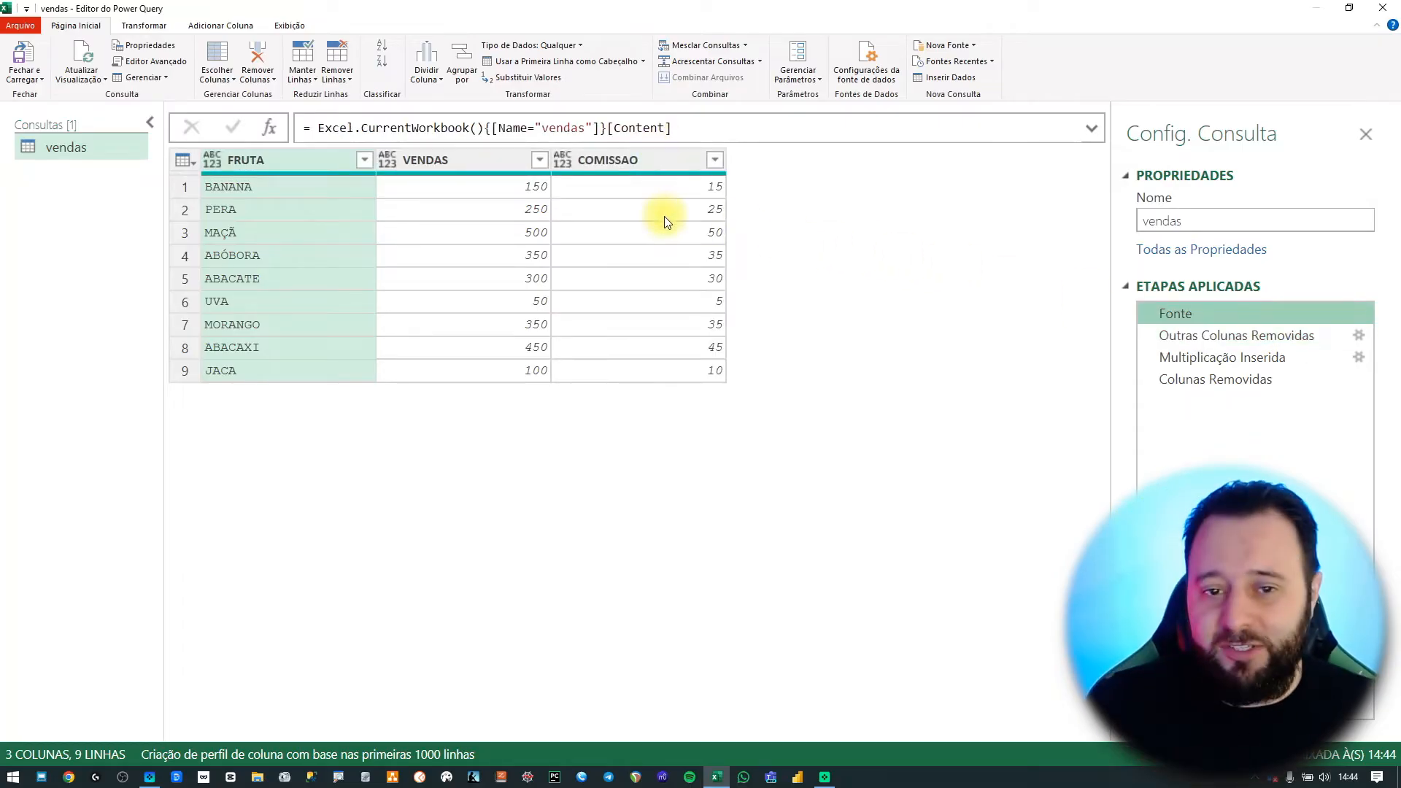
pyautogui.click(1248, 341)
pyautogui.click(1245, 357)
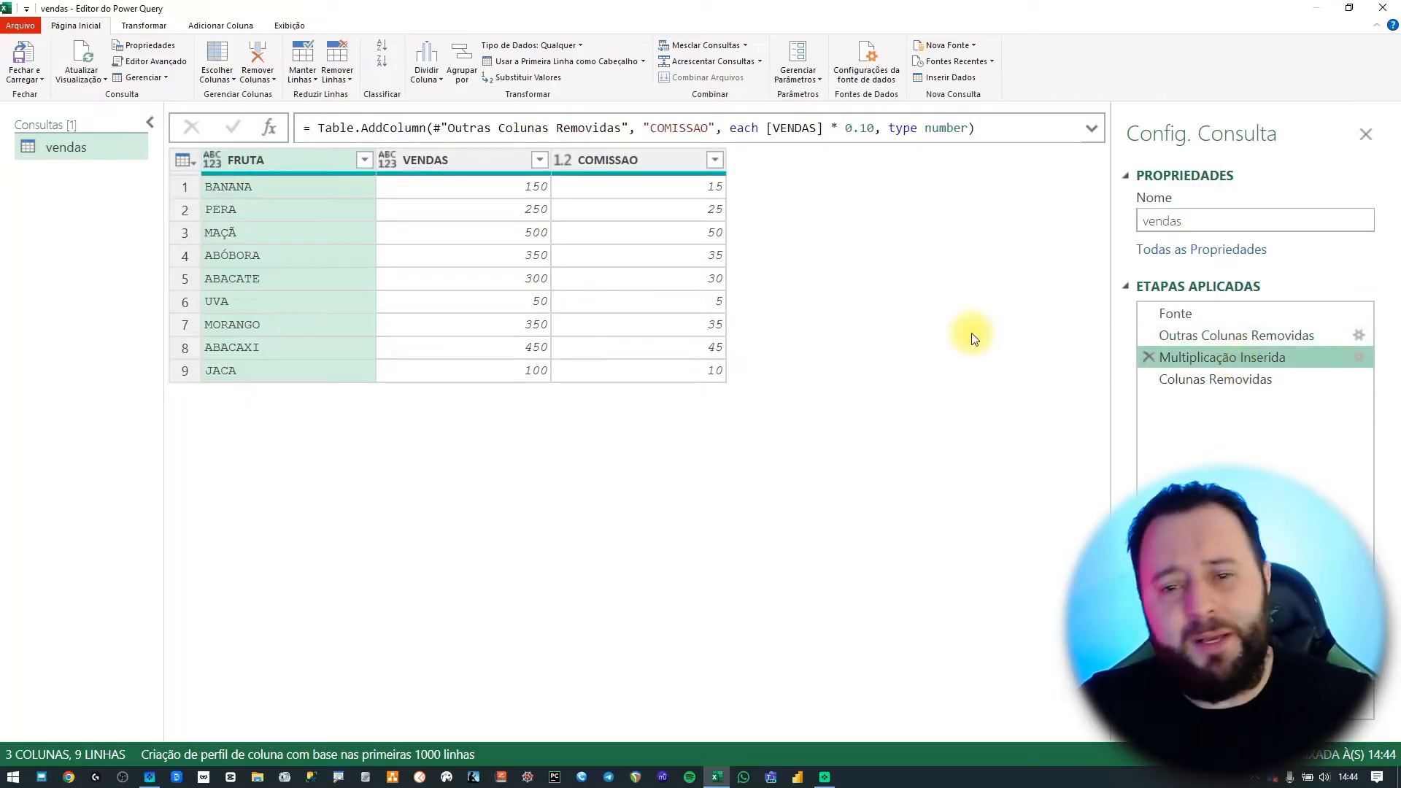
pyautogui.click(1272, 381)
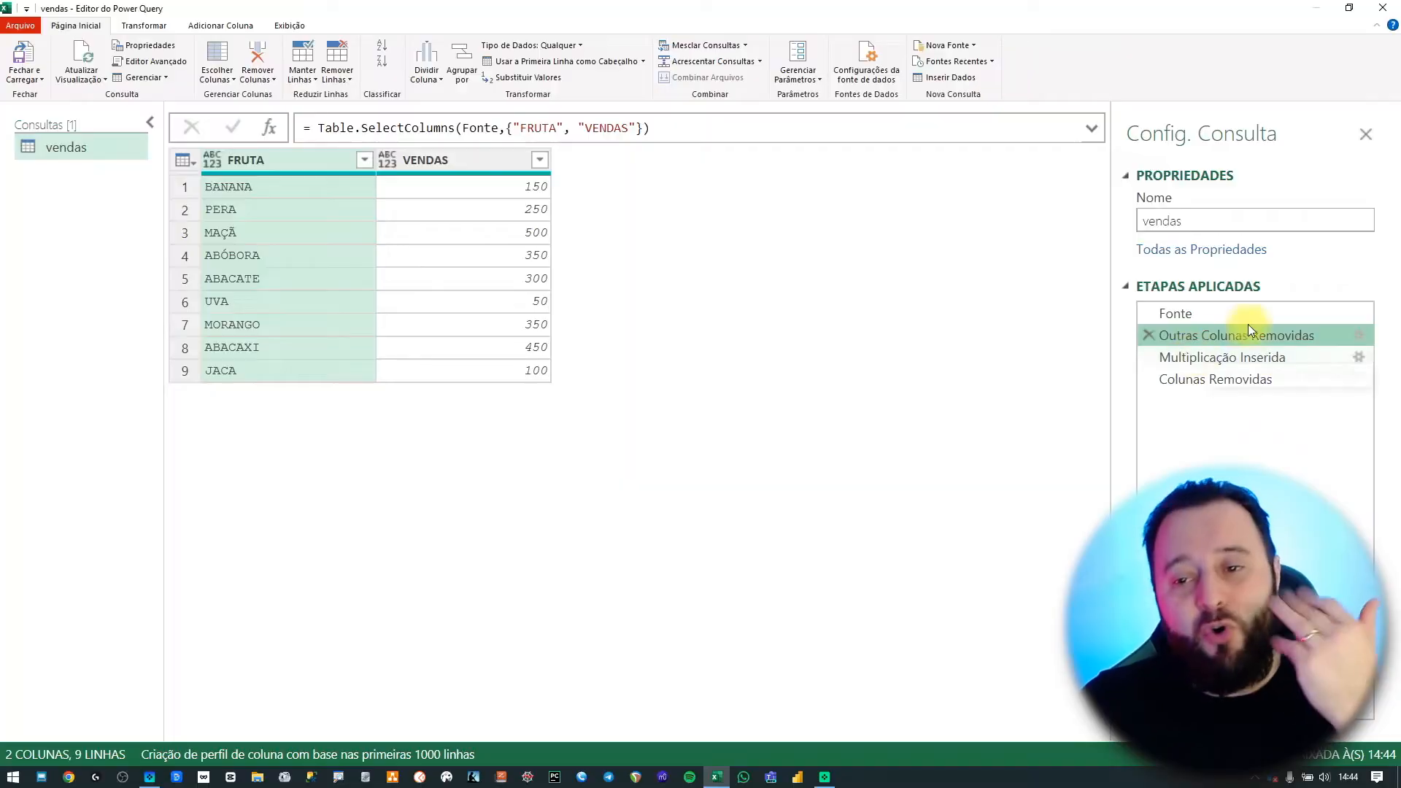
pyautogui.click(1245, 356)
pyautogui.click(1248, 381)
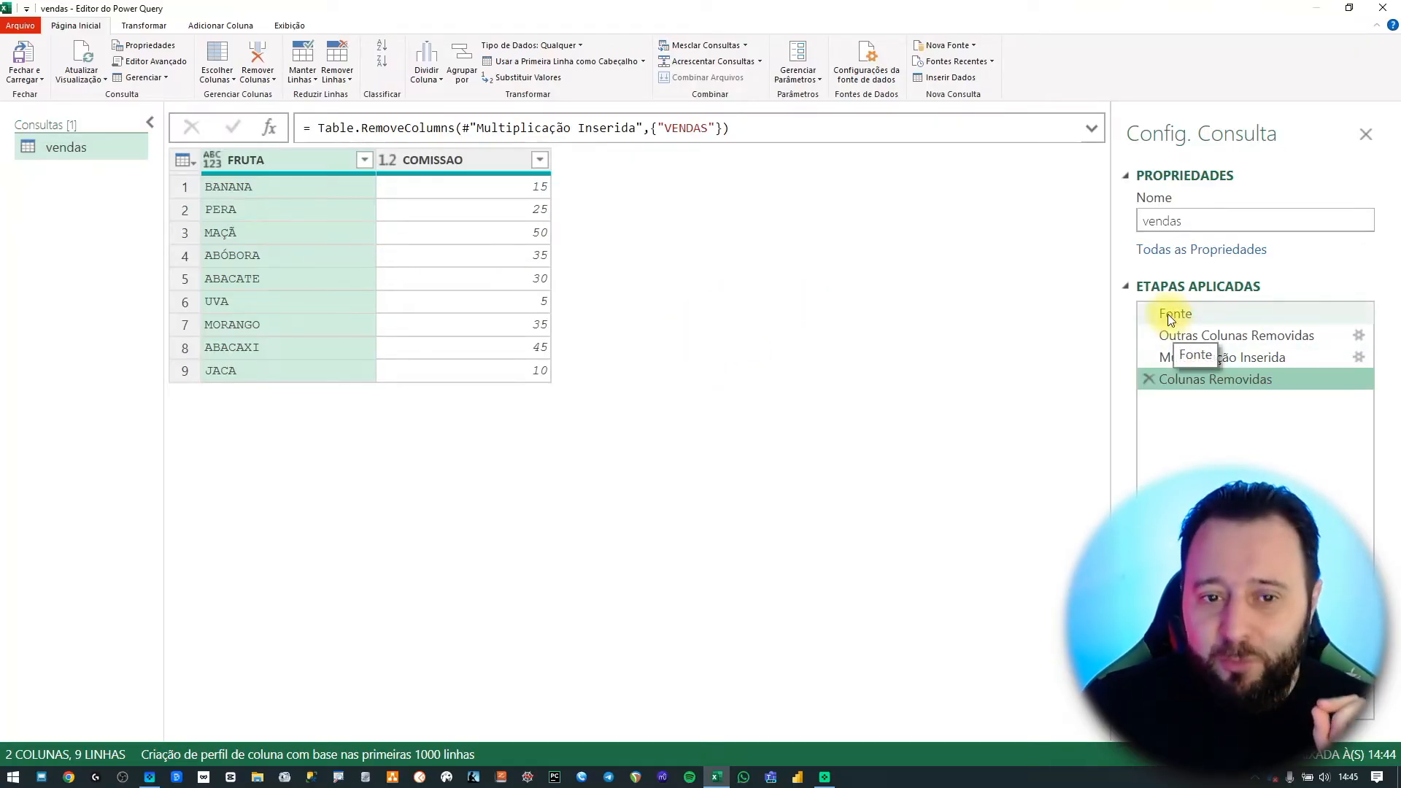
# Duplicate the vendas query and delete every applied step after Fonte in the copy.
pyautogui.rightClick(63, 144)
pyautogui.click(95, 218)
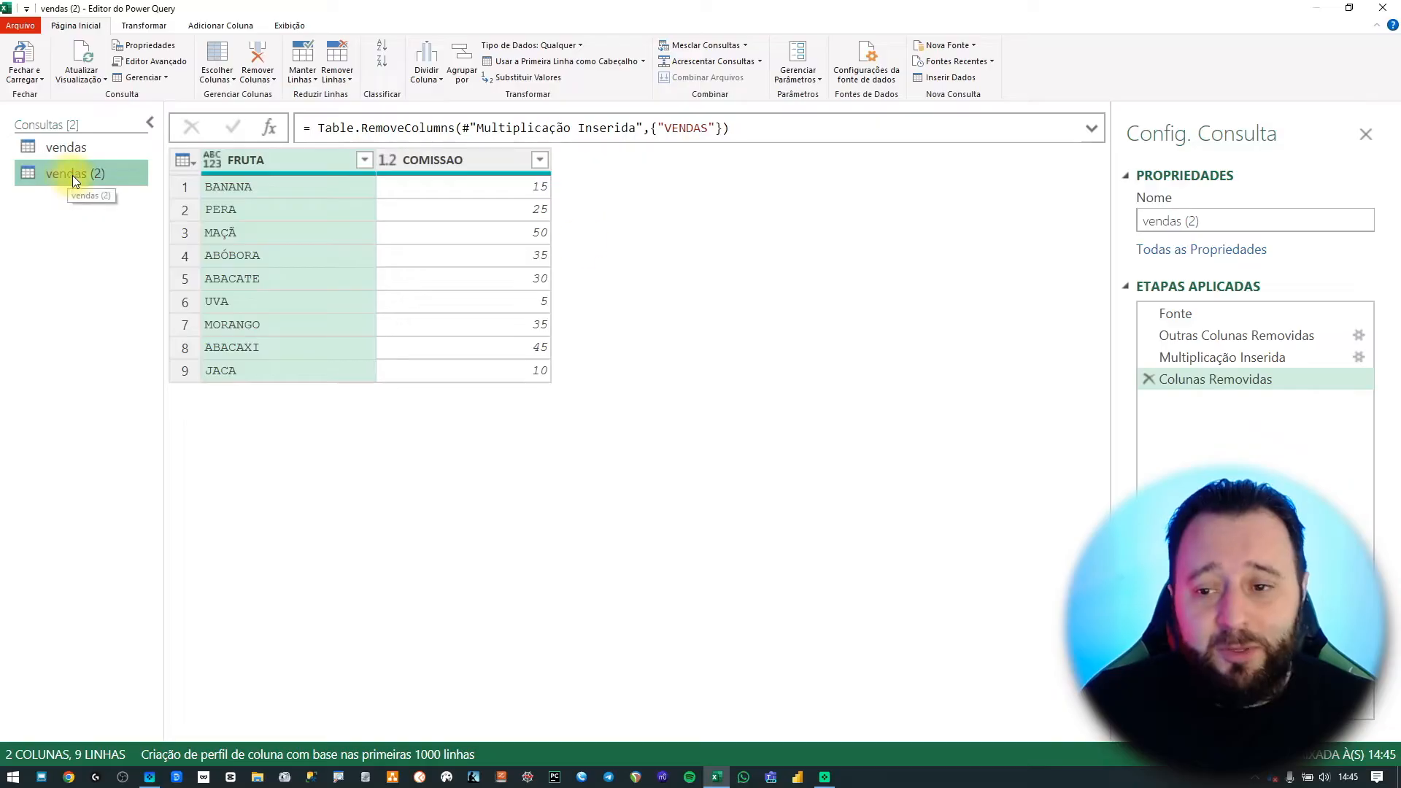
pyautogui.click(1150, 378)
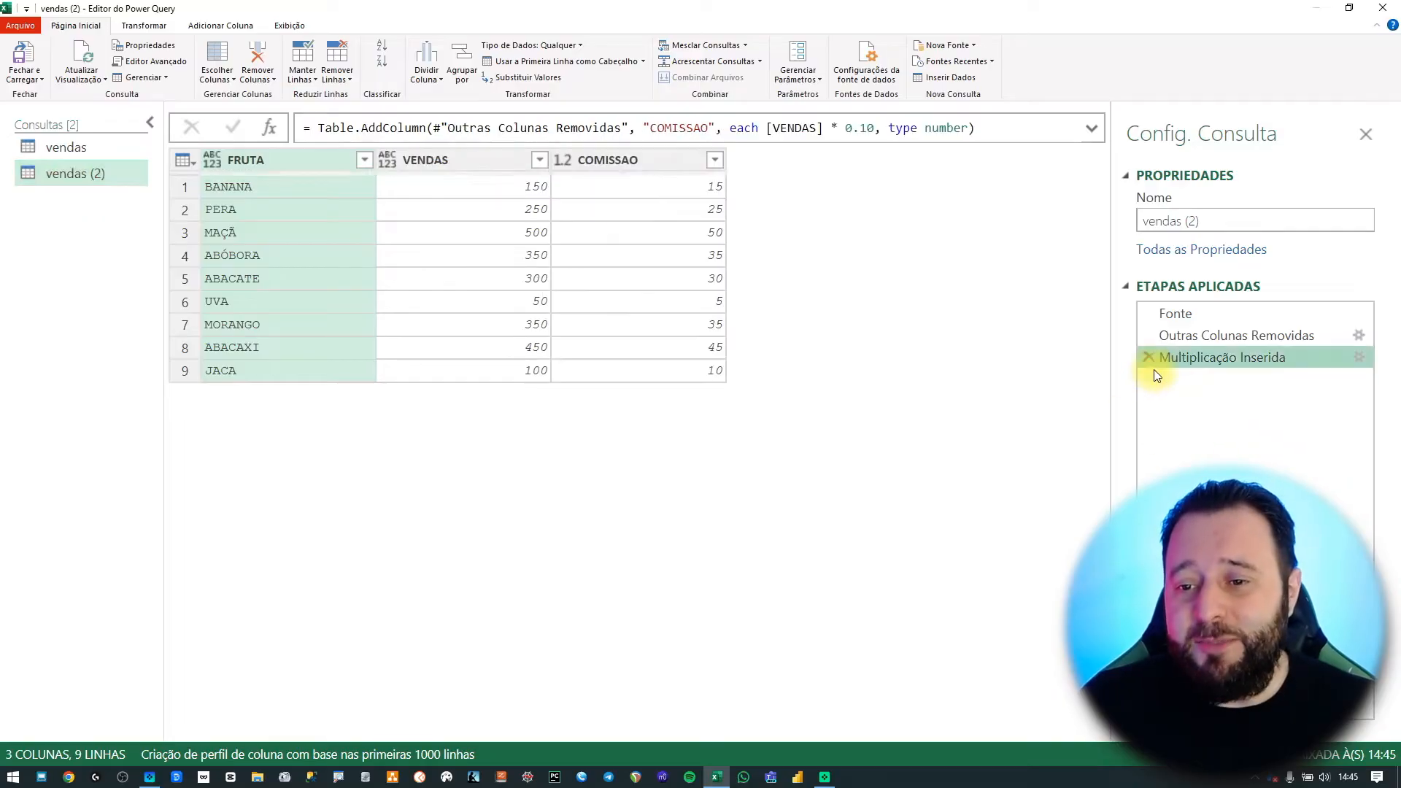
pyautogui.click(1151, 358)
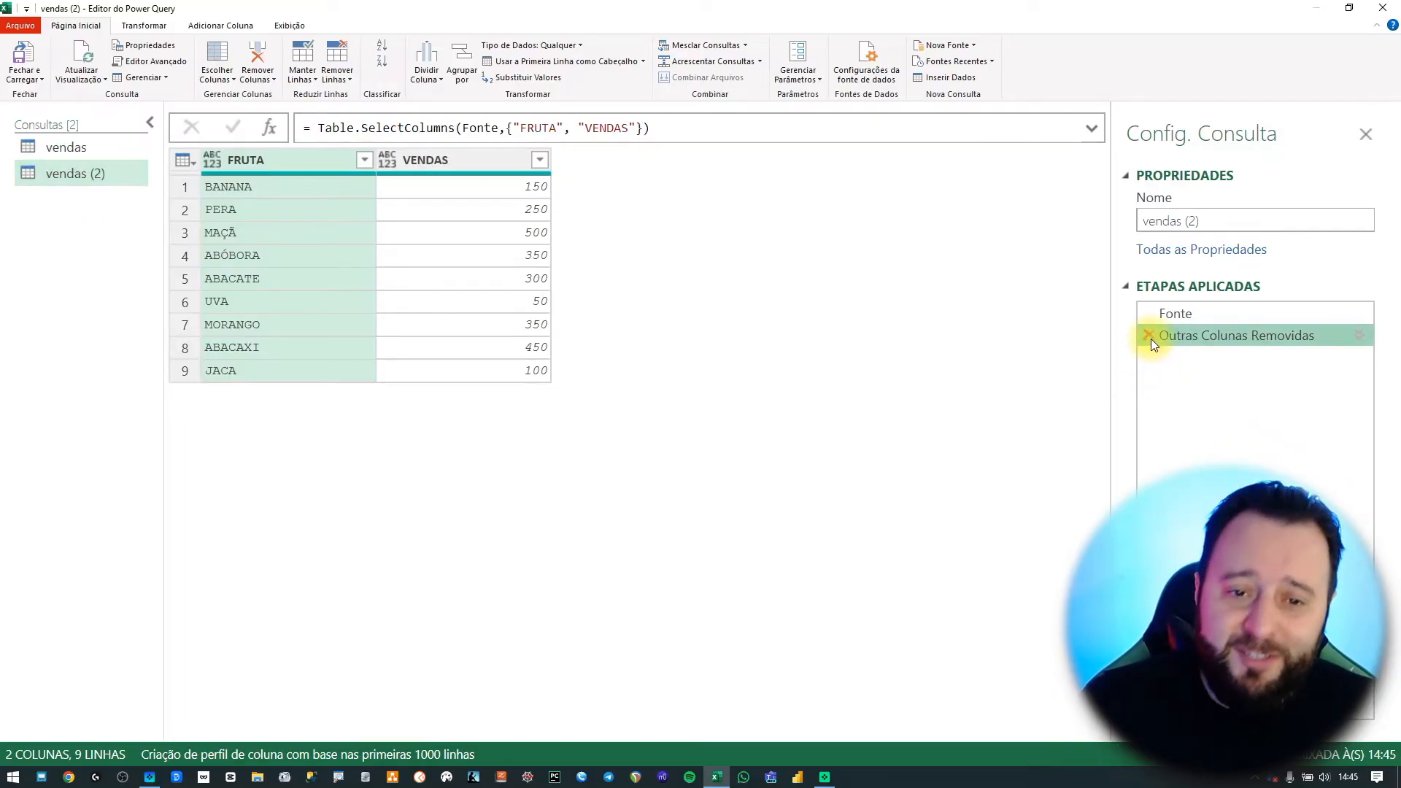
pyautogui.click(1149, 336)
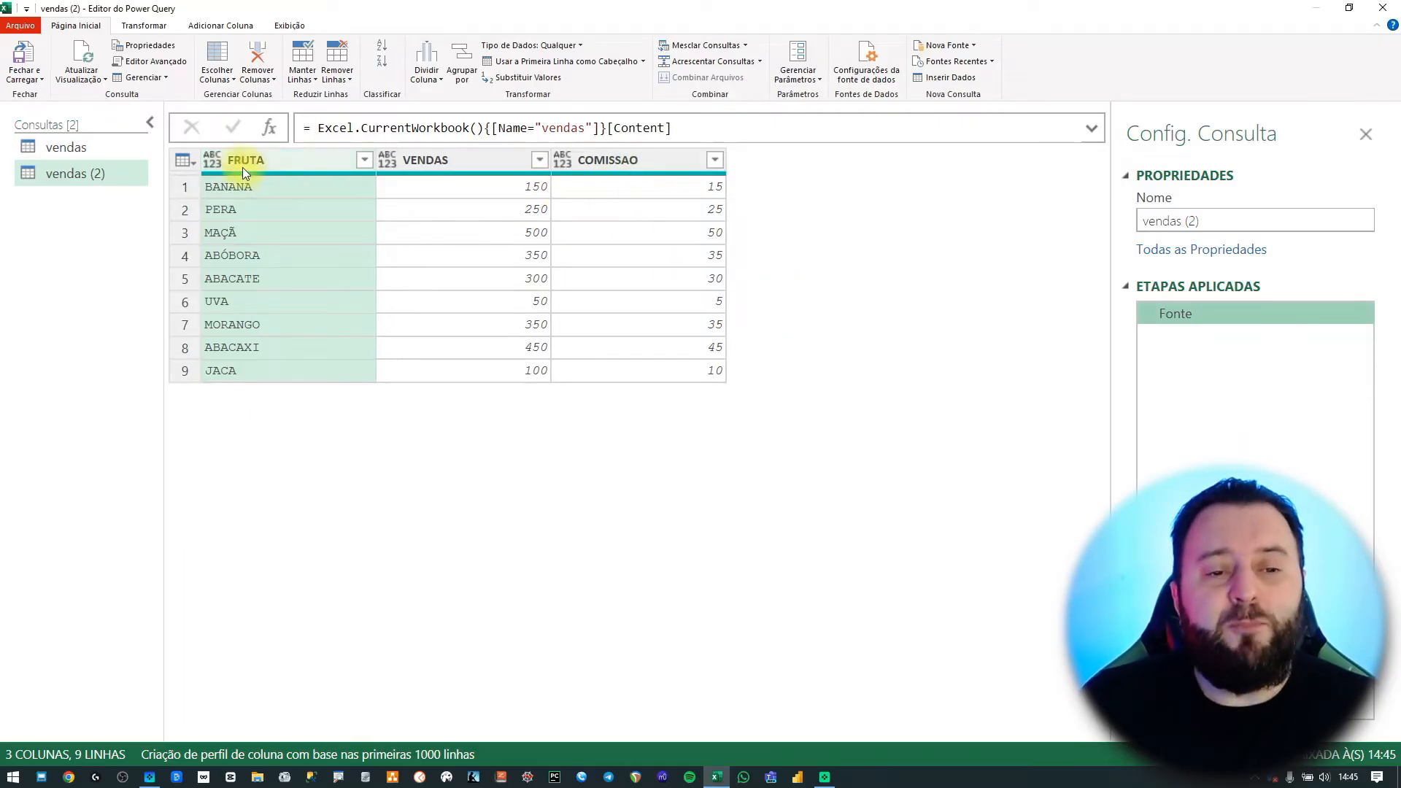
pyautogui.click(220, 24)
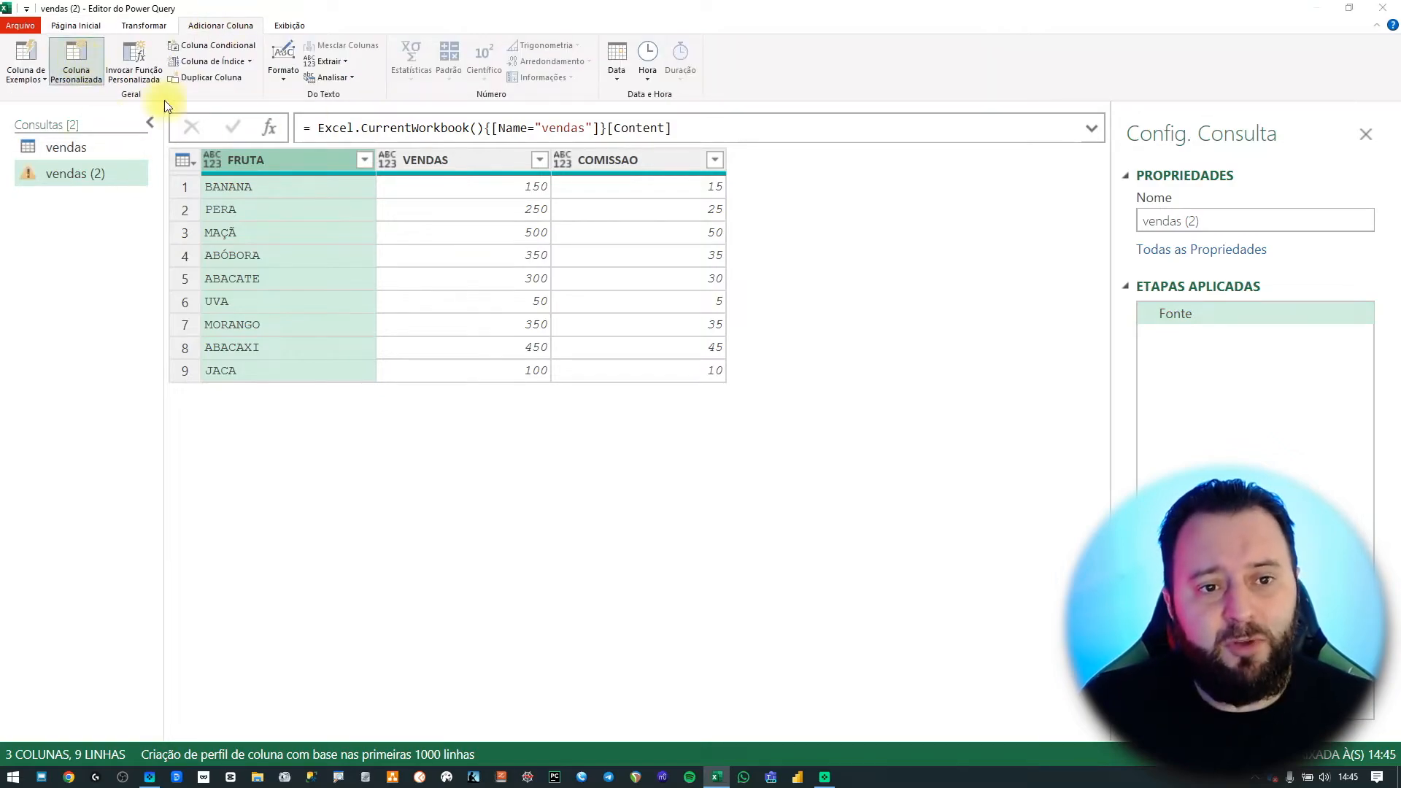
pyautogui.press('Escape')
pyautogui.click(475, 257)
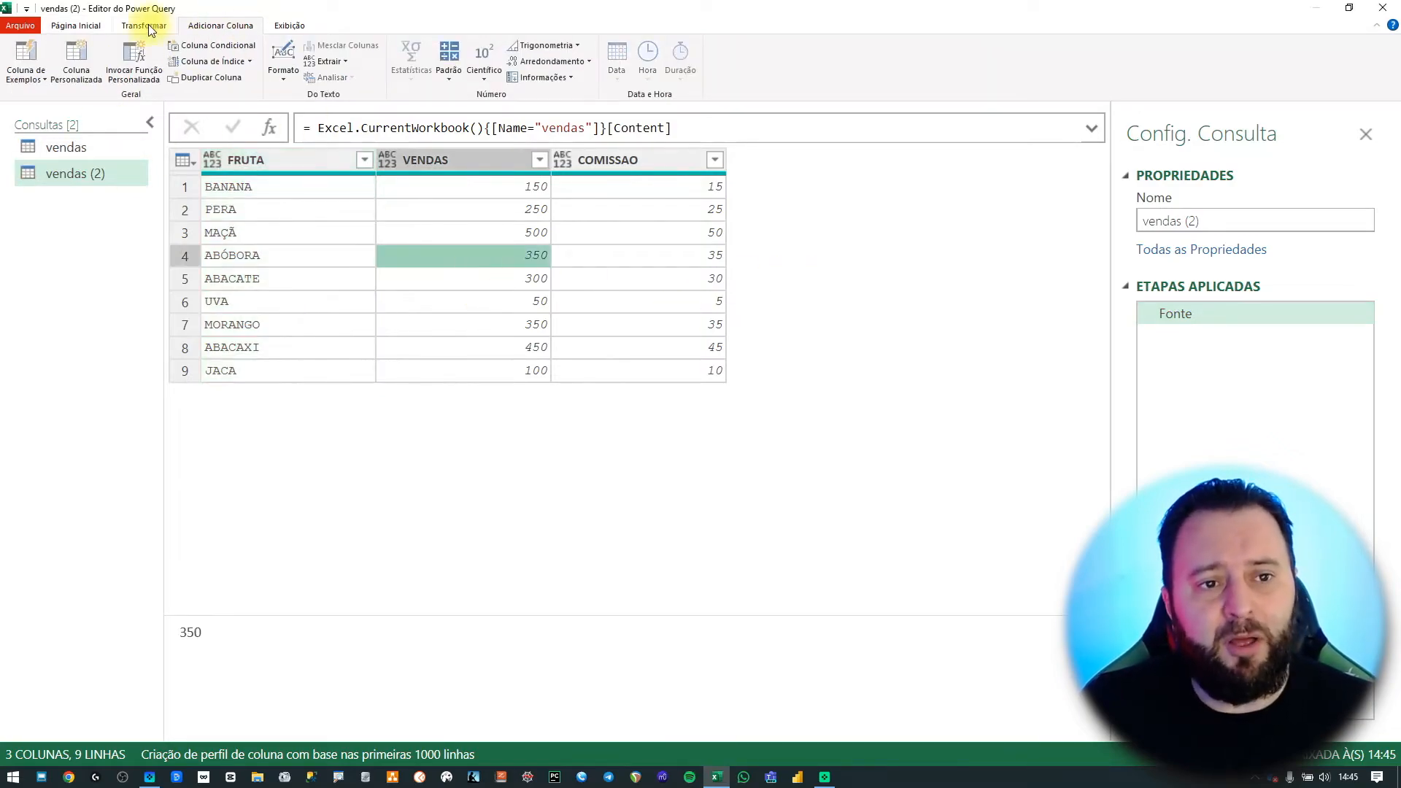
# Add a column to vendas (2) that extracts the first 1 character of the FRUTA column.
pyautogui.click(254, 159)
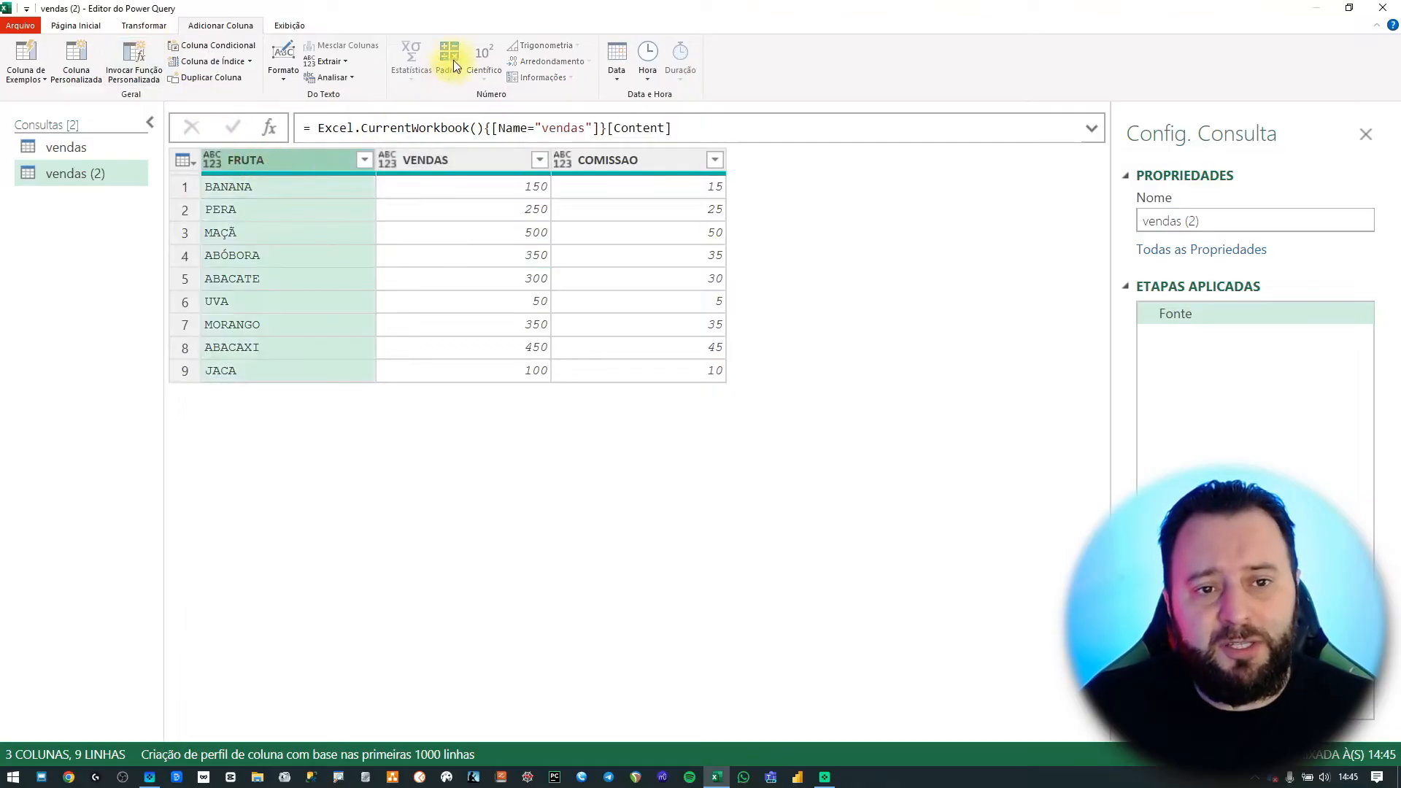
pyautogui.click(329, 61)
pyautogui.click(366, 95)
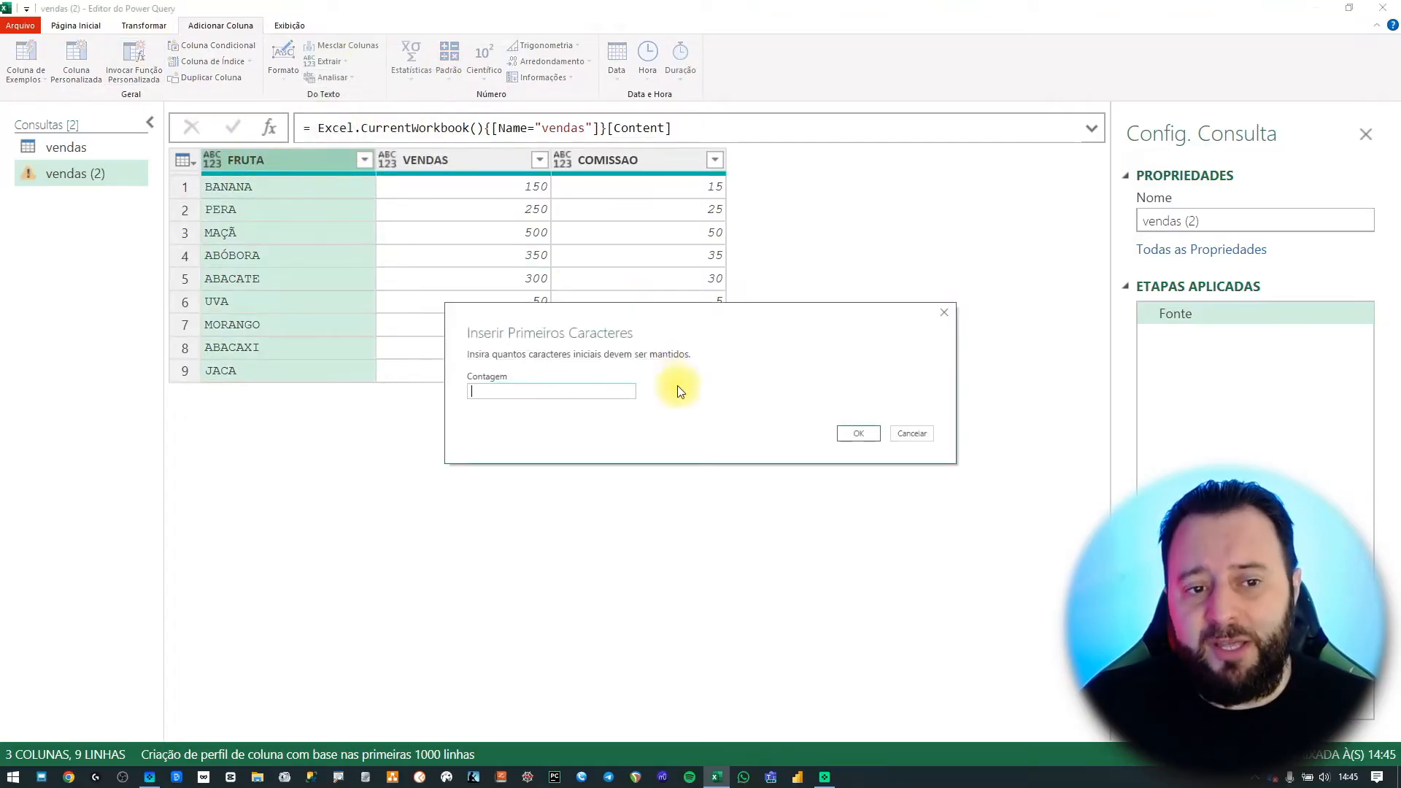
pyautogui.write('1')
pyautogui.press('Return')
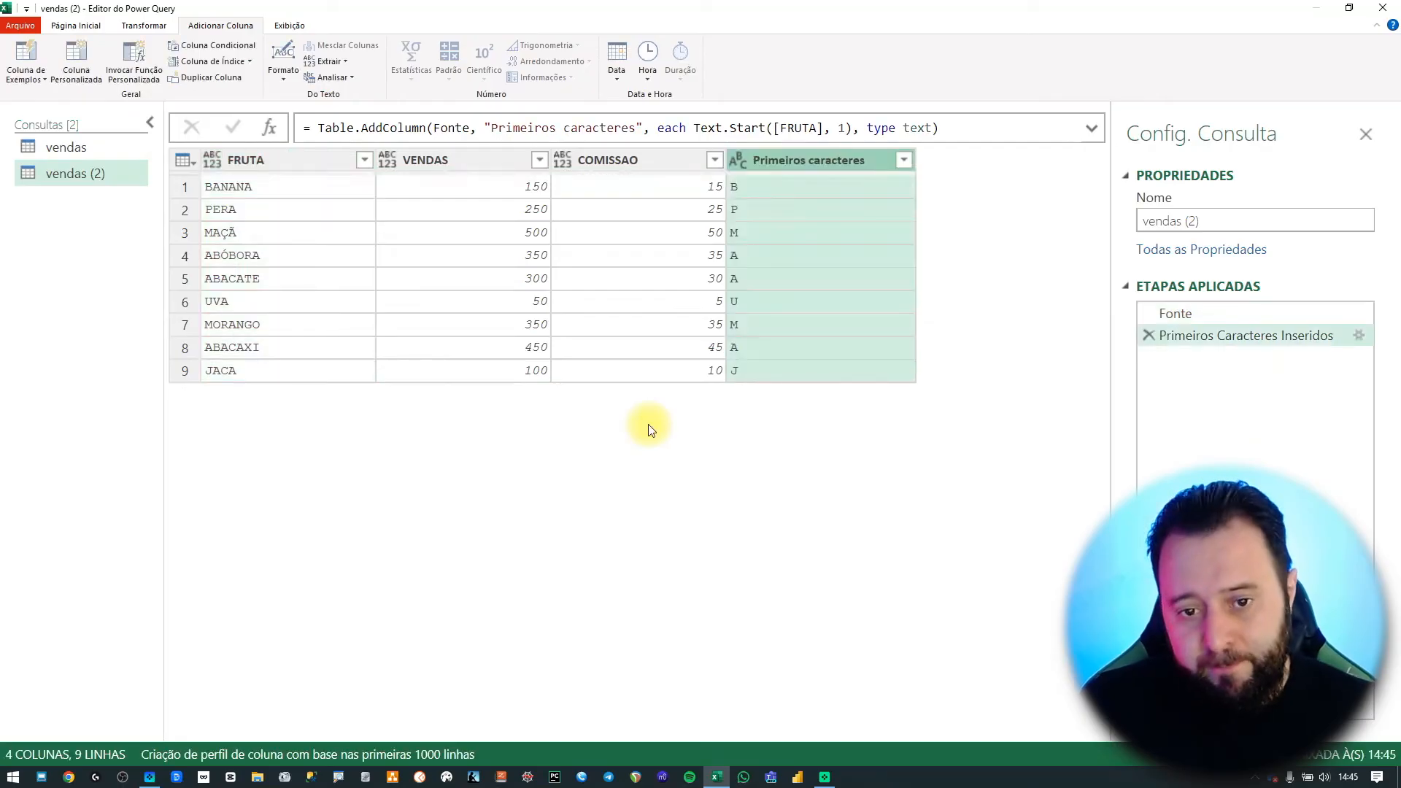
# Rename the extracted-character column to primeiro within its step's formula.
pyautogui.moveTo(632, 134); pyautogui.dragTo(497, 125)
pyautogui.write('primeiro')
pyautogui.press('Return')
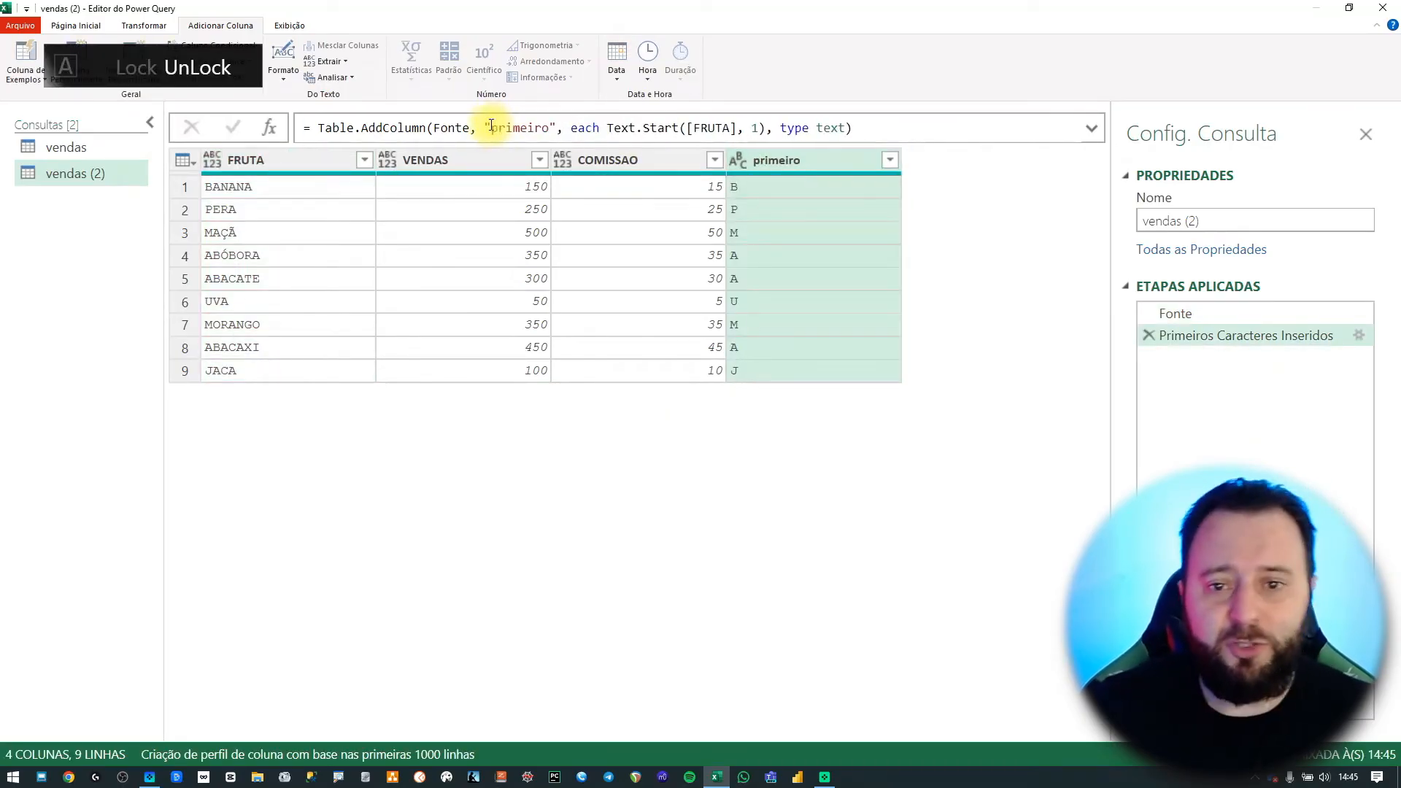
pyautogui.click(741, 303)
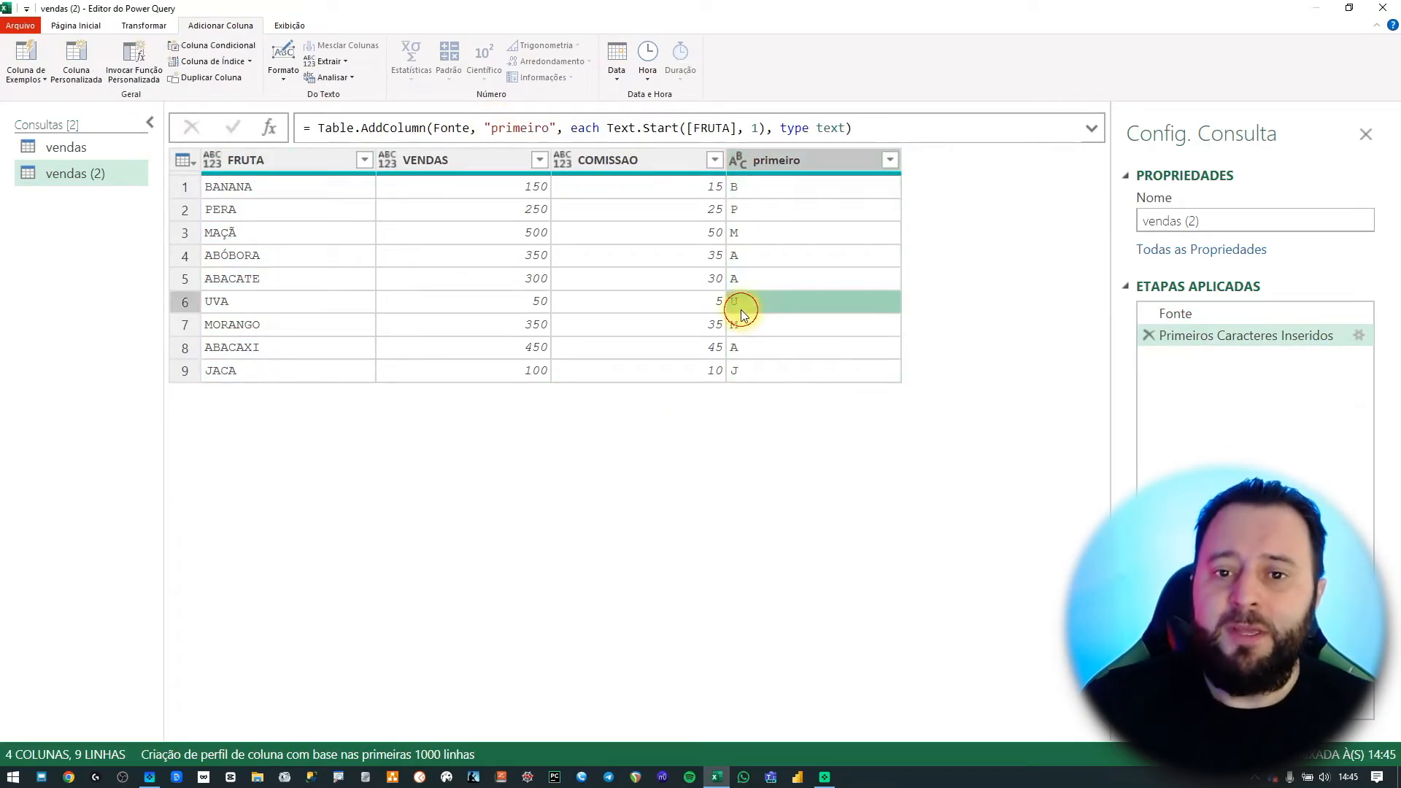
# Pivot the primeiro column using VENDAS as the values column and Soma as the aggregation, and inspect all resulting columns.
pyautogui.click(806, 168)
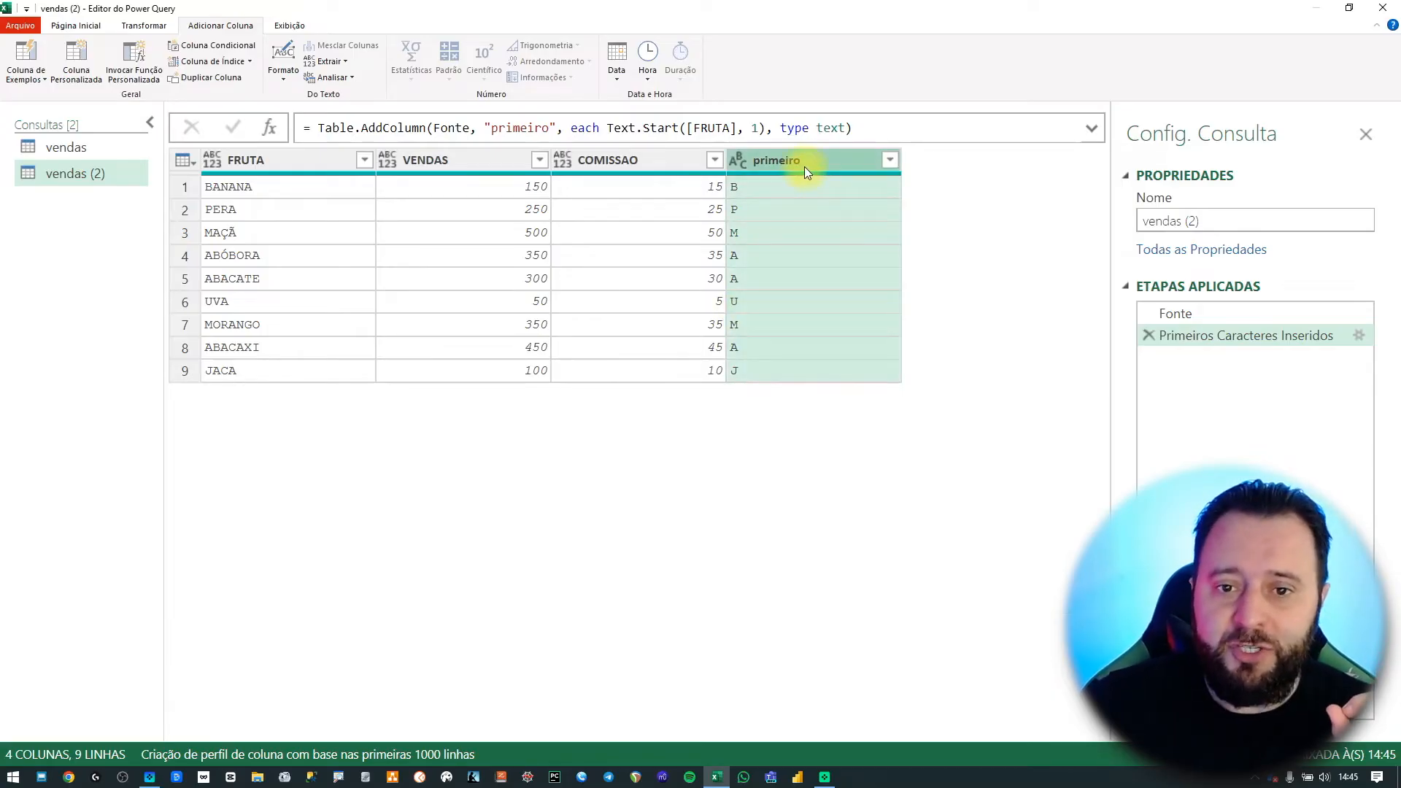
pyautogui.click(143, 26)
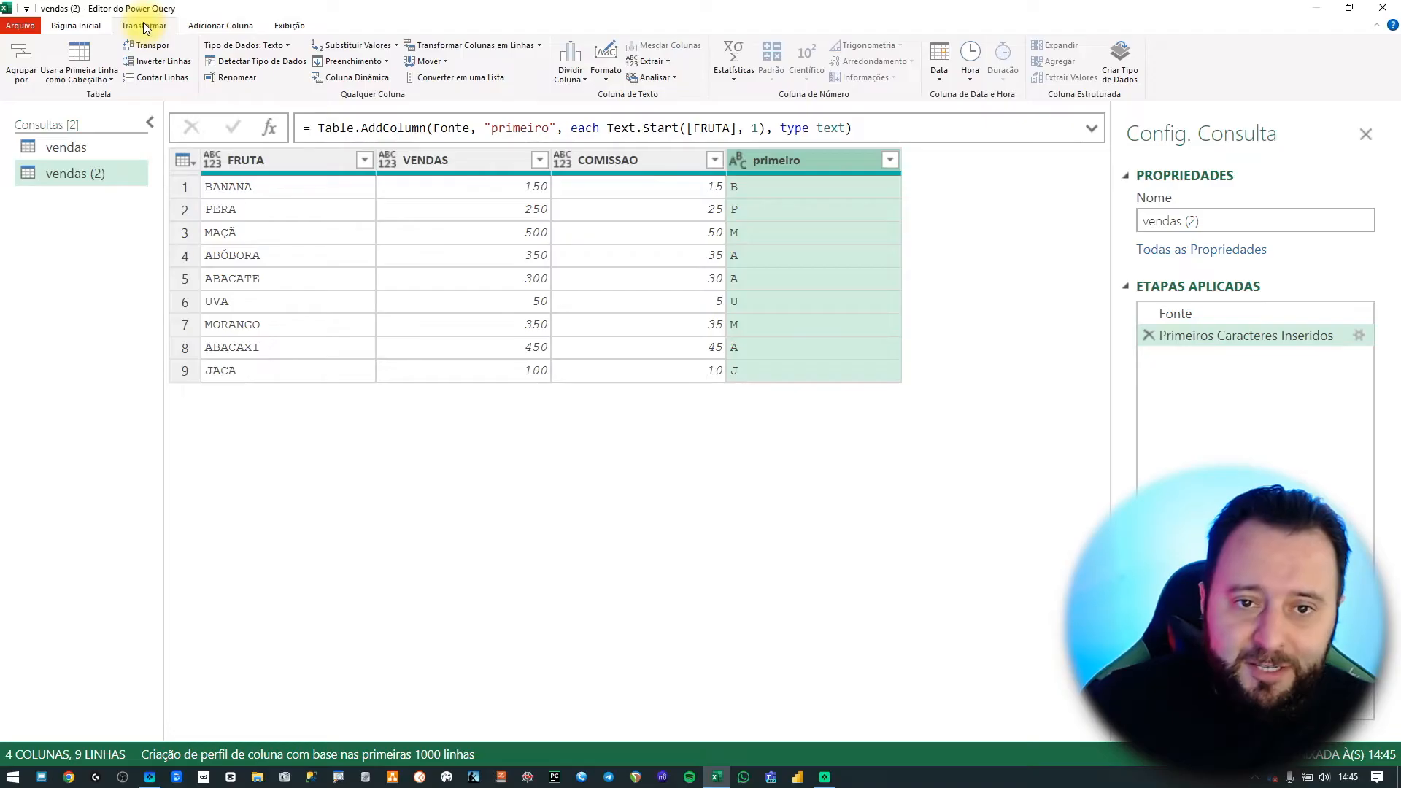
pyautogui.click(347, 77)
pyautogui.click(516, 372)
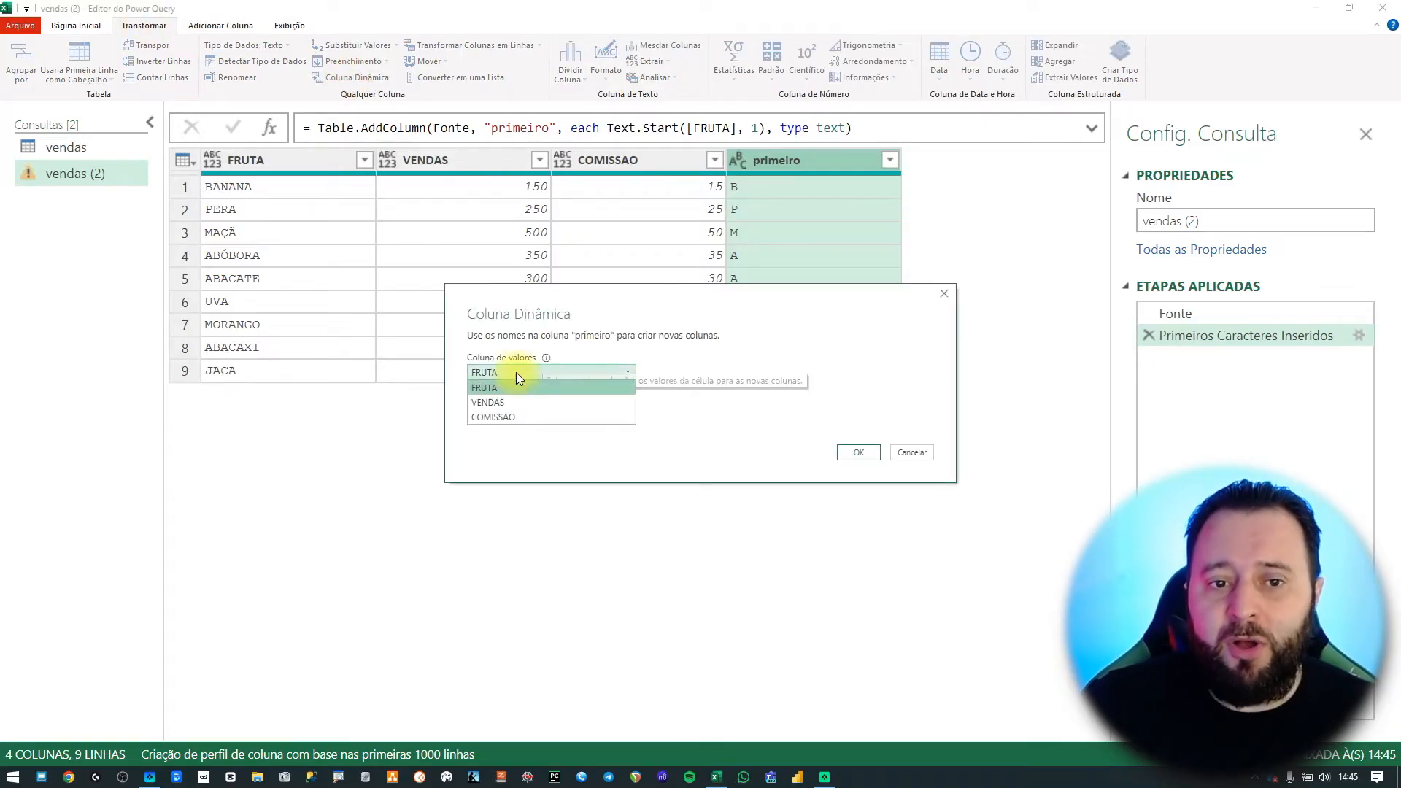
pyautogui.click(516, 401)
pyautogui.click(518, 402)
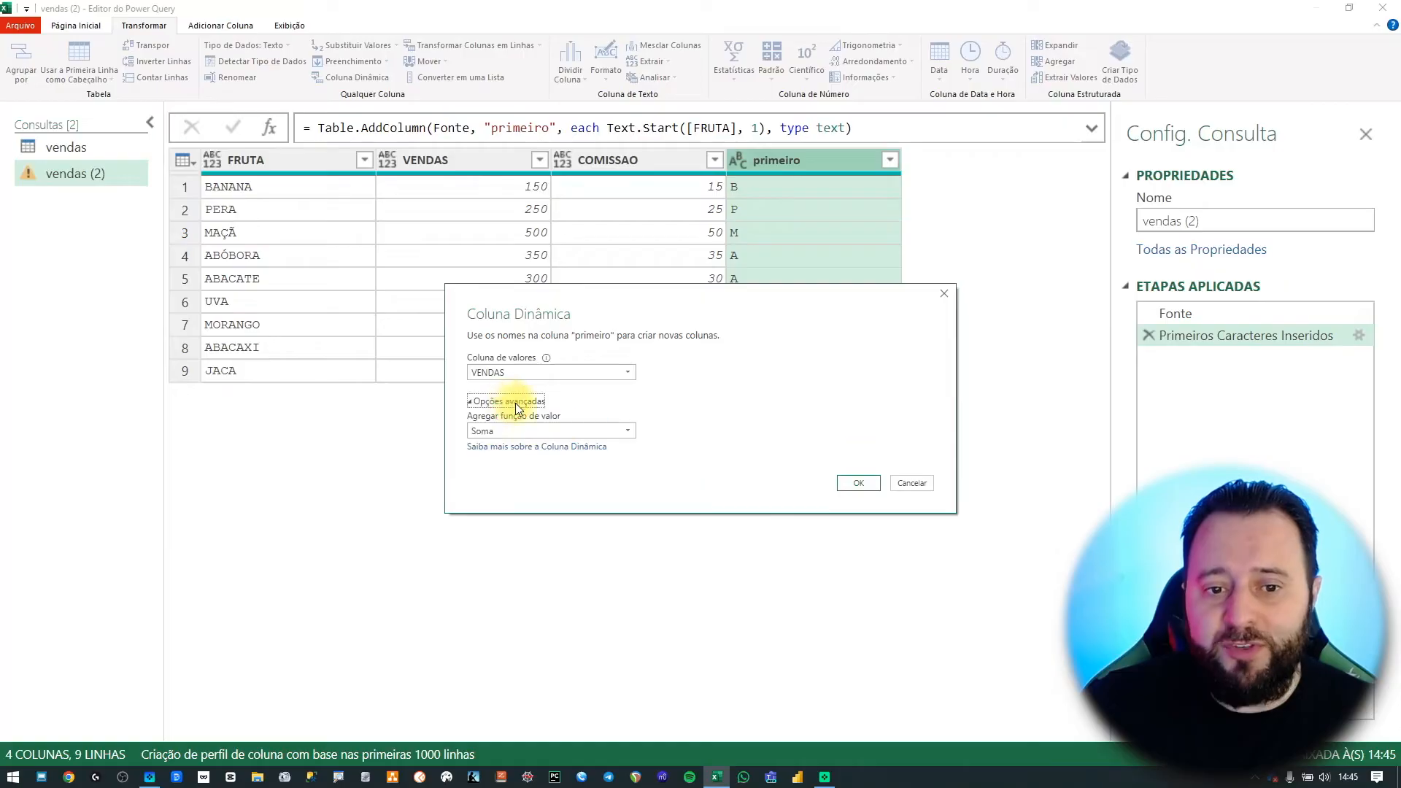
pyautogui.click(511, 431)
pyautogui.click(700, 423)
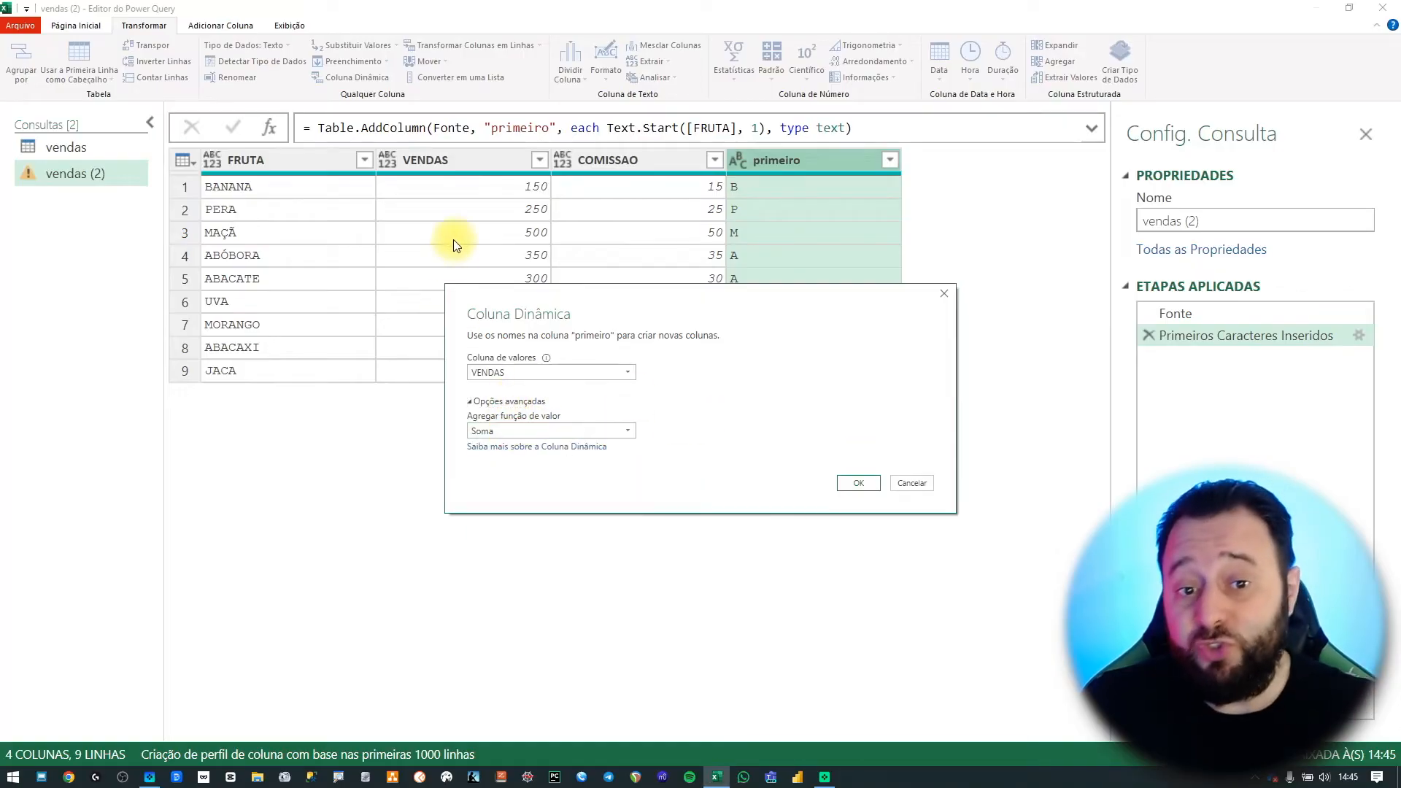
pyautogui.click(859, 484)
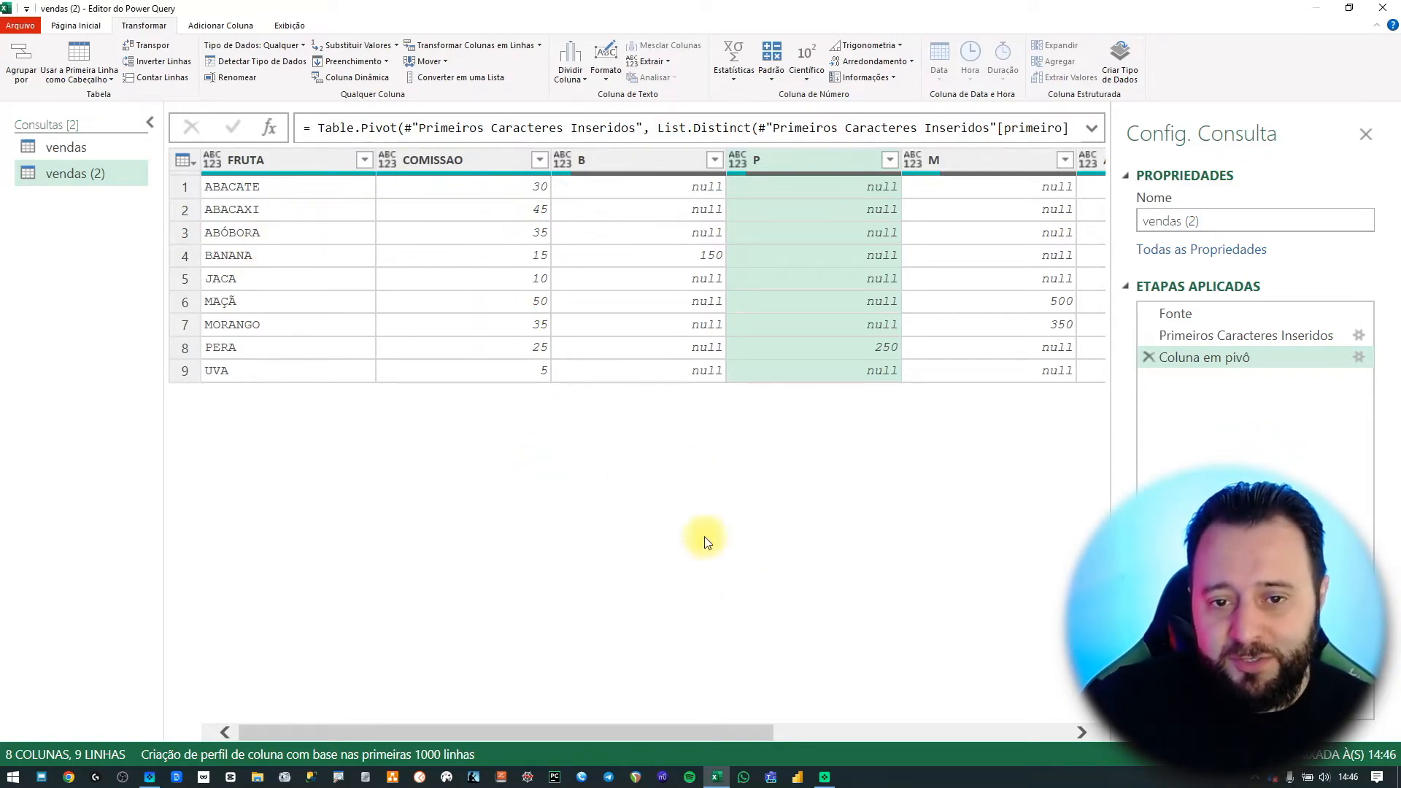
pyautogui.moveTo(712, 729); pyautogui.dragTo(1135, 733)
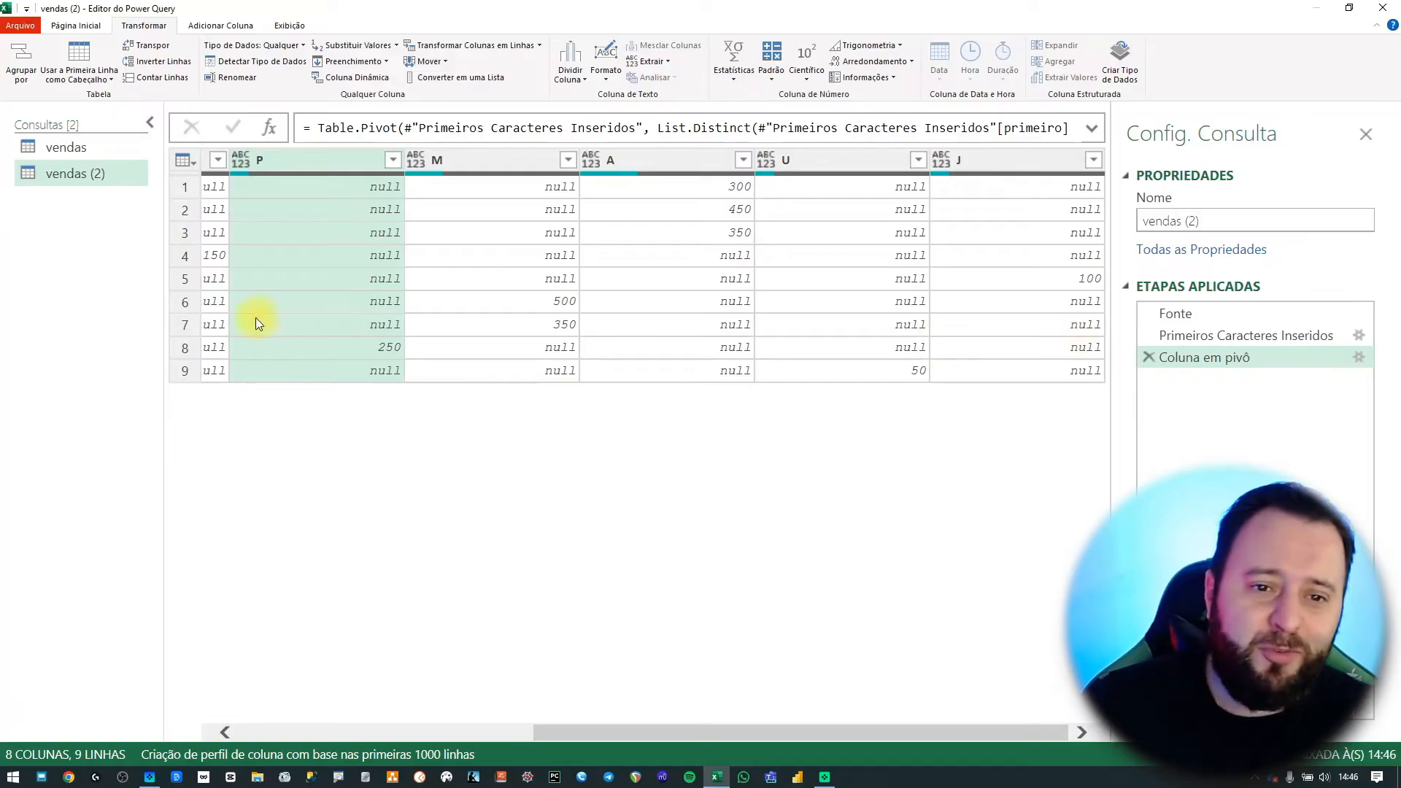
pyautogui.moveTo(657, 726); pyautogui.dragTo(15, 656)
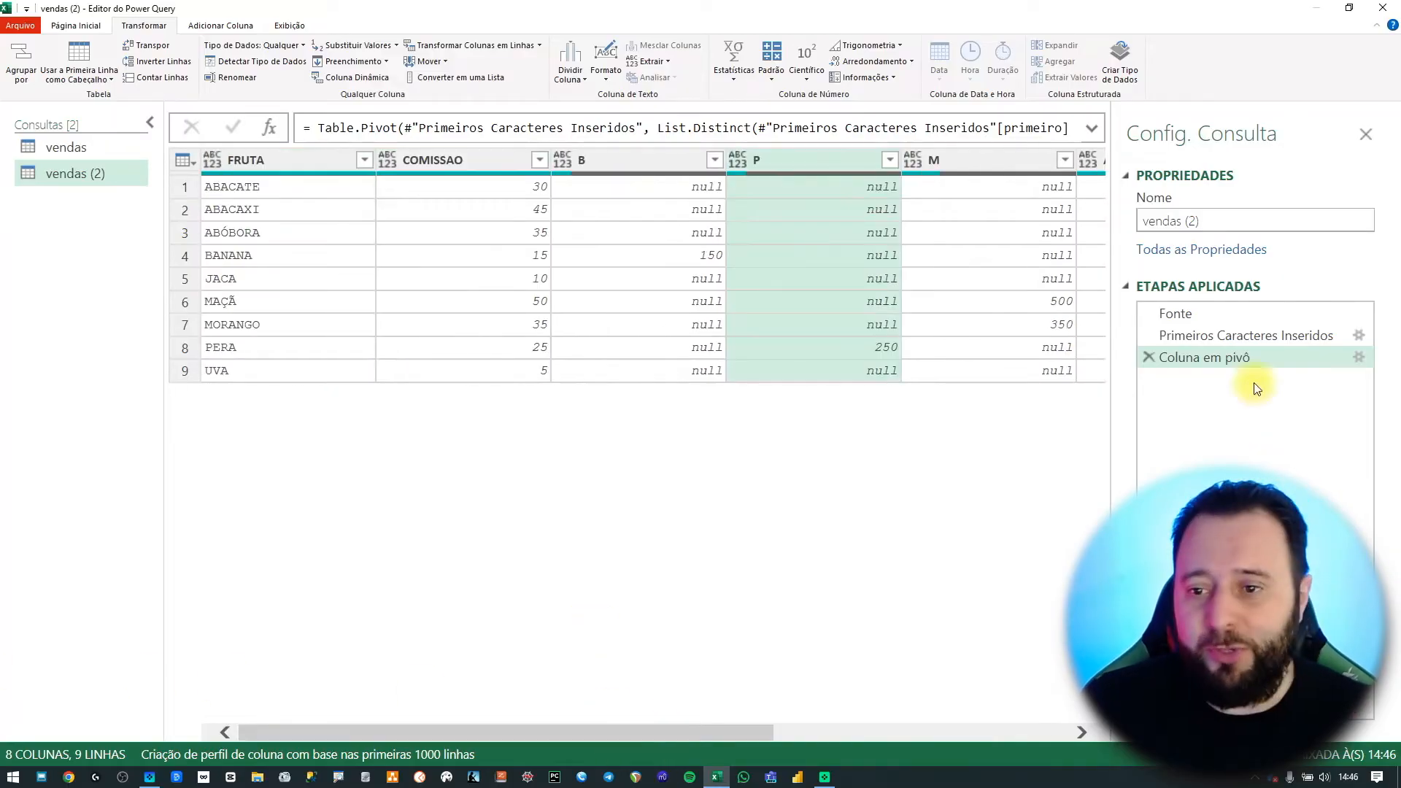
# Insert a step after Primeiros Caracteres Inseridos that keeps only the primeiro and VENDAS columns, and view the resulting pivot.
pyautogui.click(1240, 334)
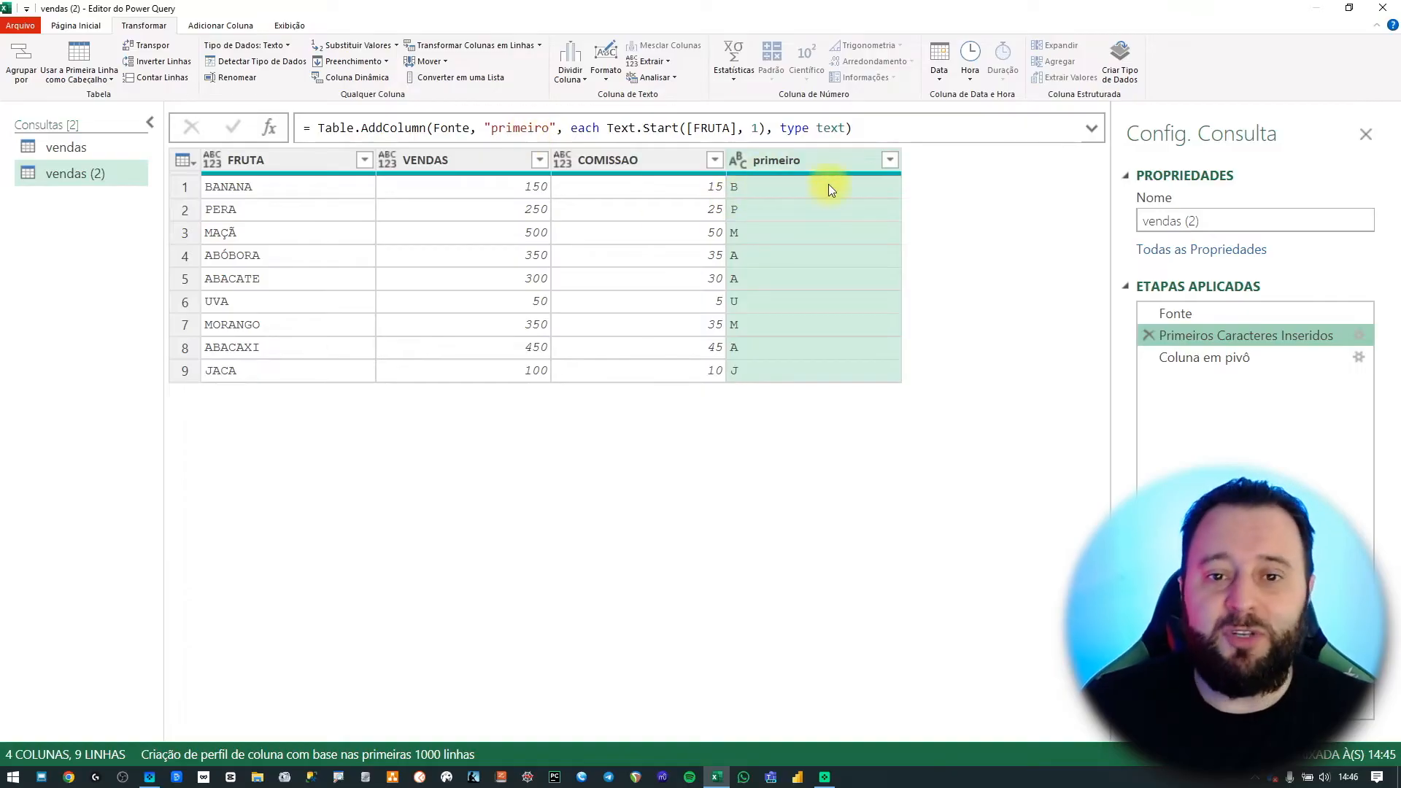
pyautogui.click(467, 159)
pyautogui.rightClick(471, 164)
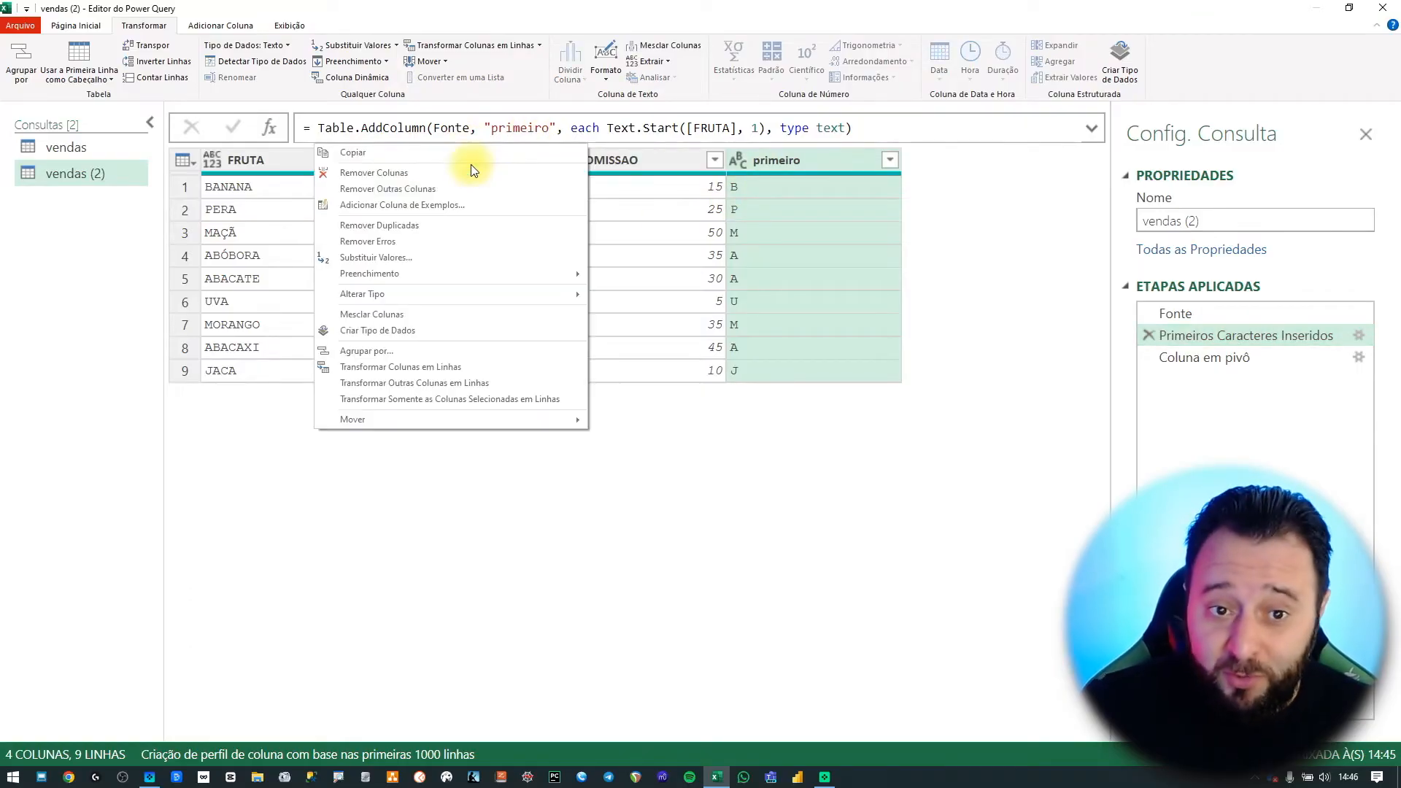
pyautogui.click(472, 188)
pyautogui.click(797, 417)
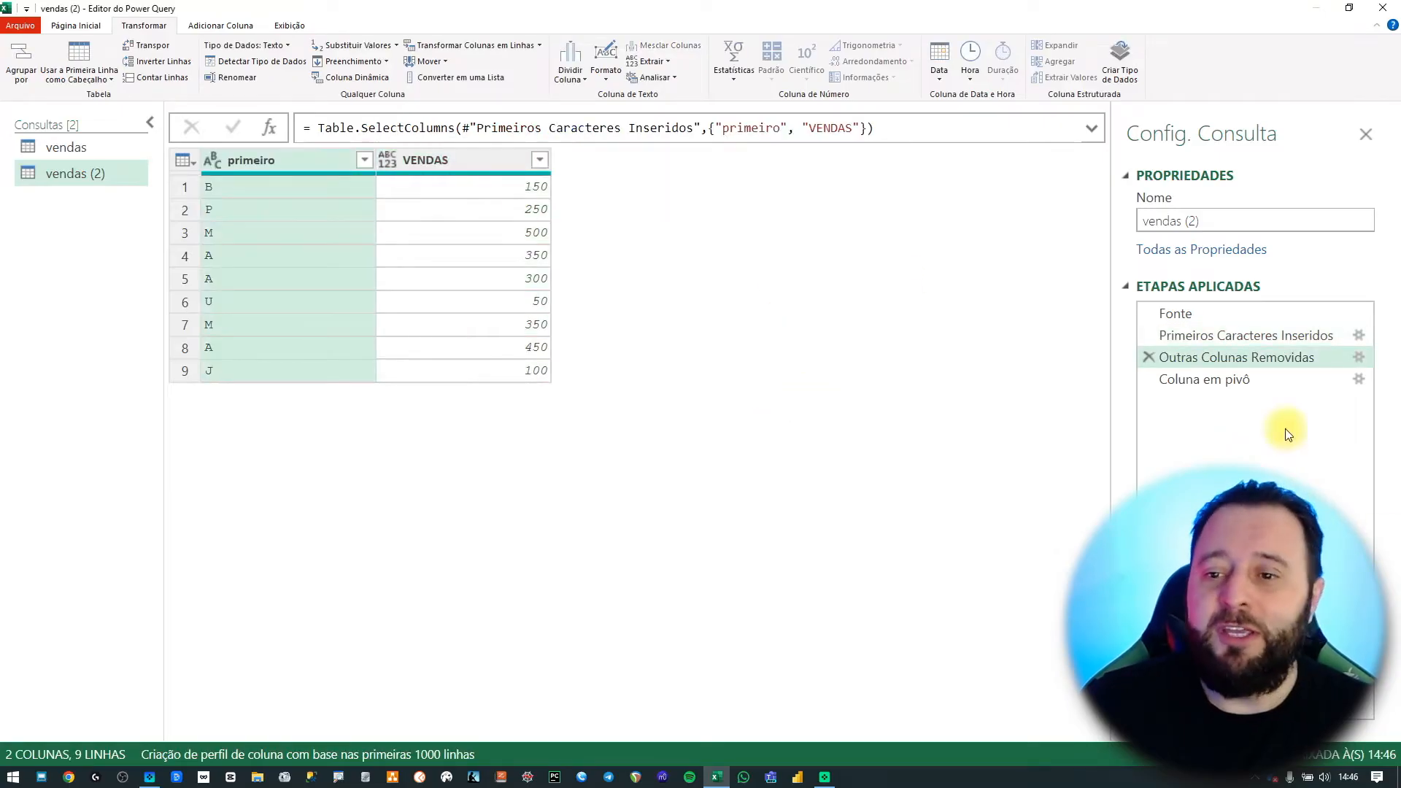
pyautogui.click(1168, 380)
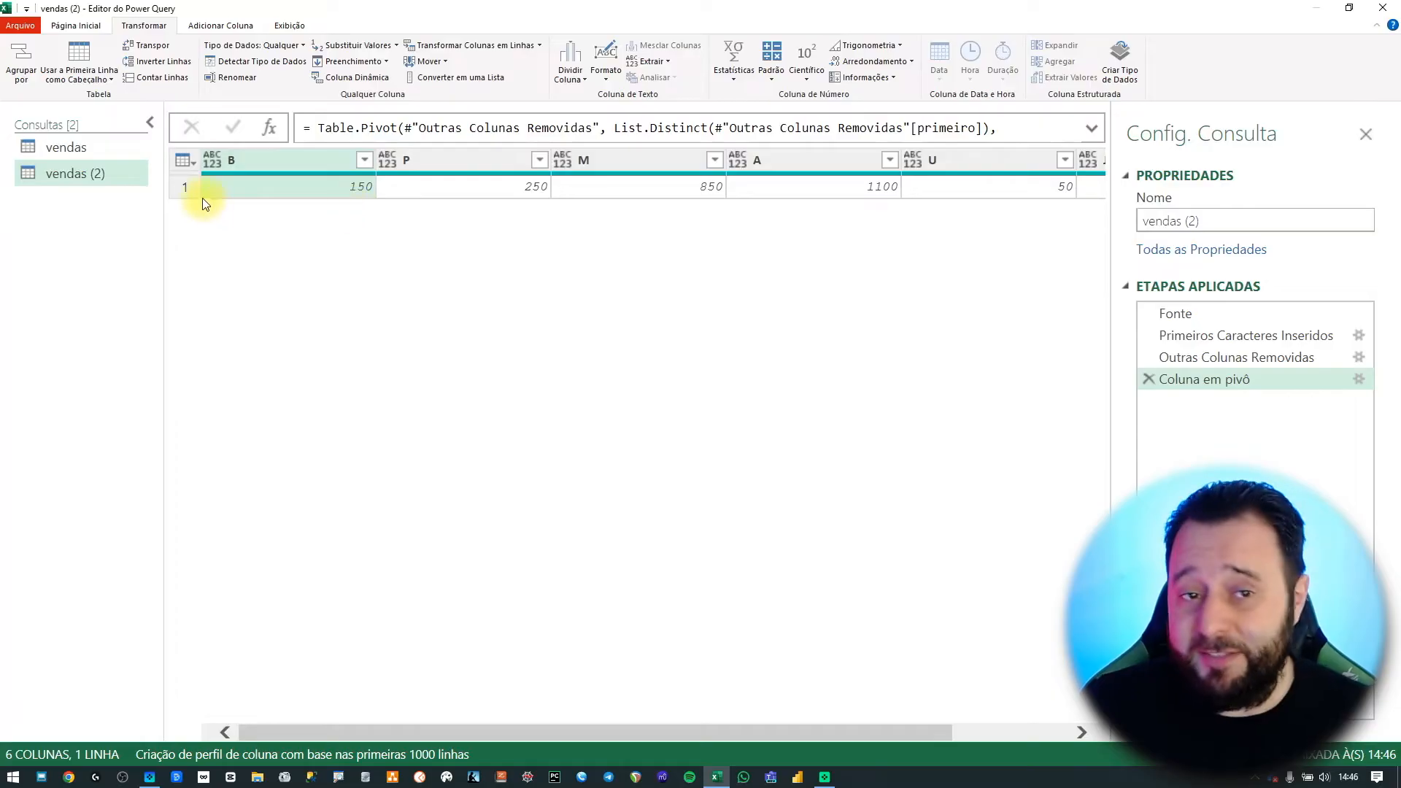
# Close the query editor and load vendas (2) as a connection only.
pyautogui.click(74, 25)
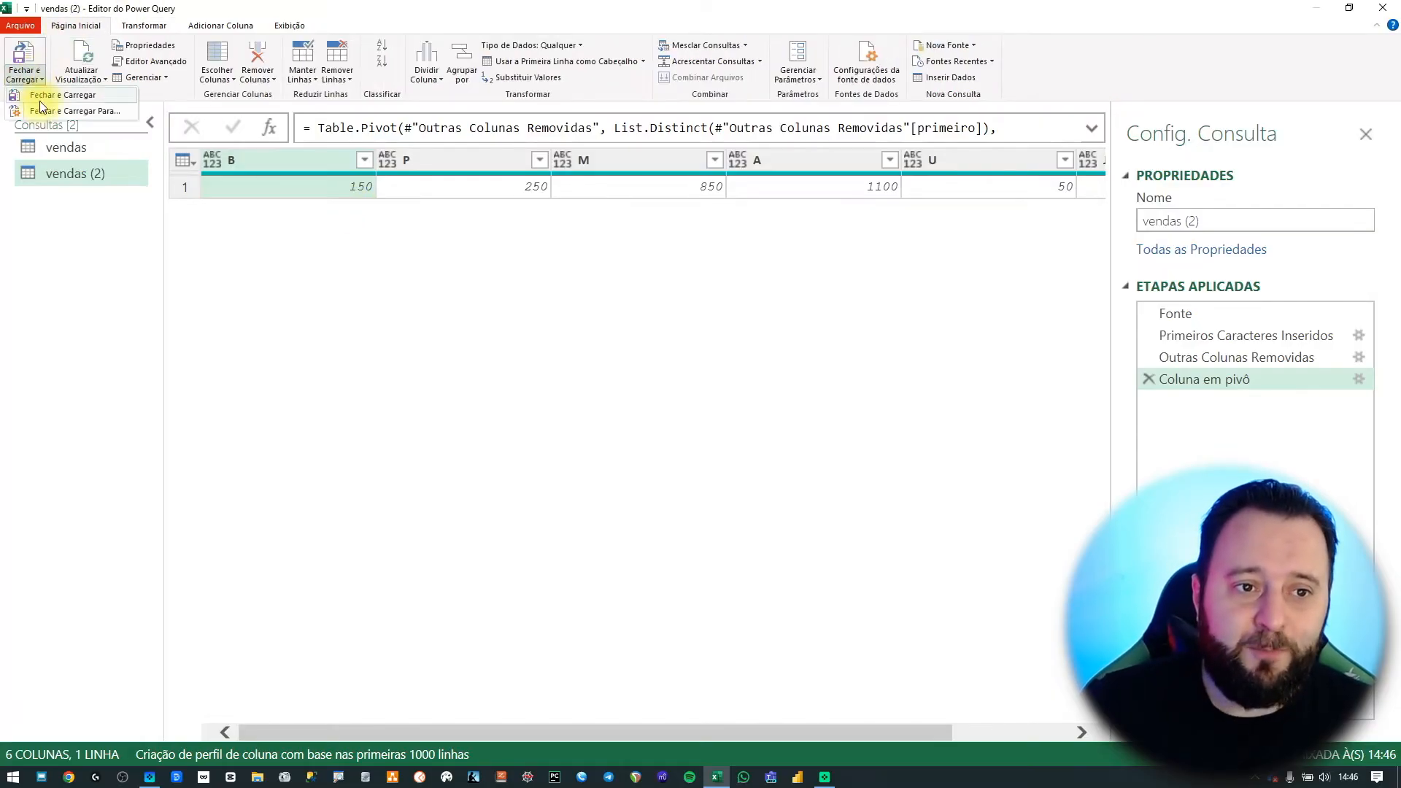
pyautogui.click(73, 111)
pyautogui.click(521, 433)
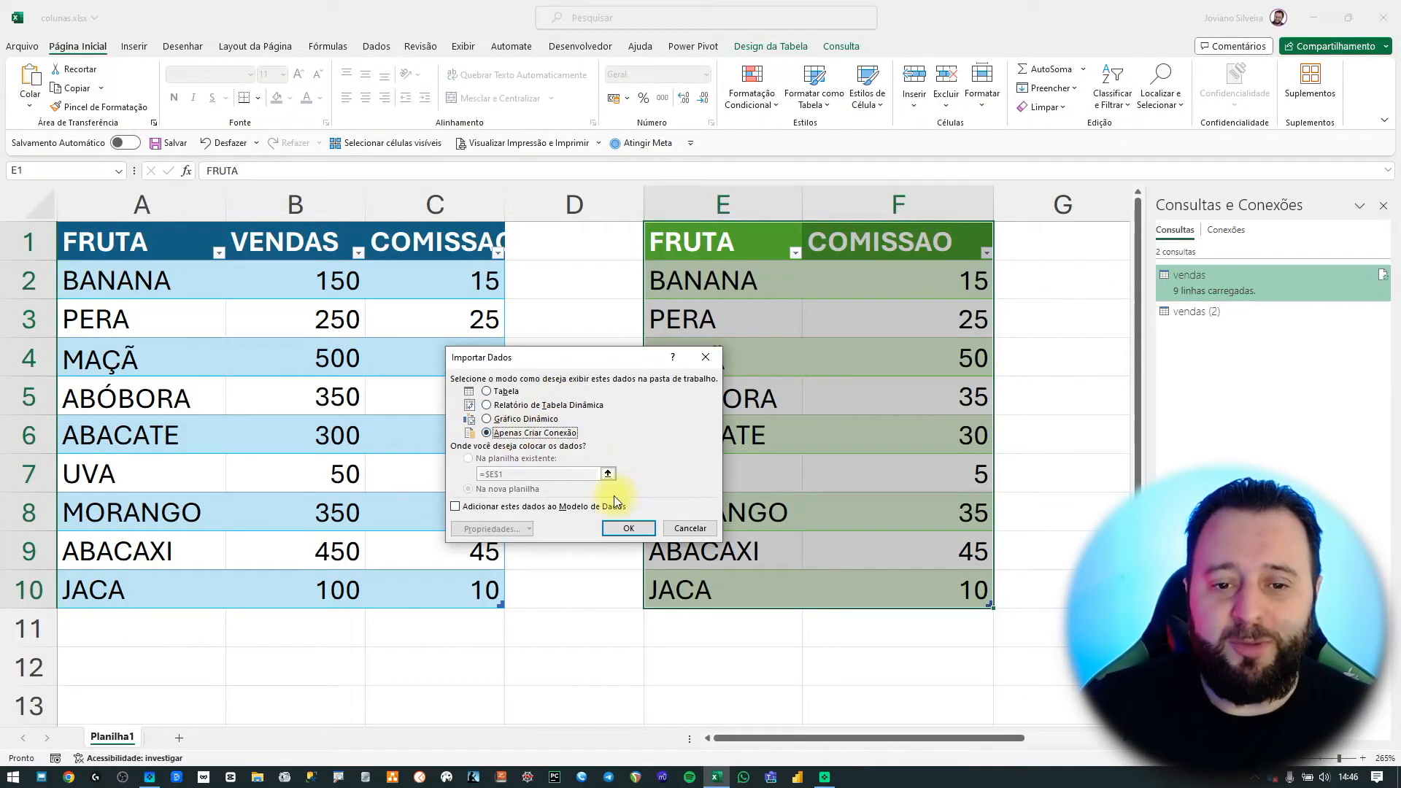
pyautogui.click(628, 527)
# Insert a blank worksheet column at D, extend the source table with a test header in D1, and fill D2:D10 with 1.
pyautogui.click(585, 387)
pyautogui.hotkey('ctrl', 'space')
pyautogui.hotkey('ctrl', '+')
pyautogui.hotkey('ctrl', 'Up')
pyautogui.write('jo')
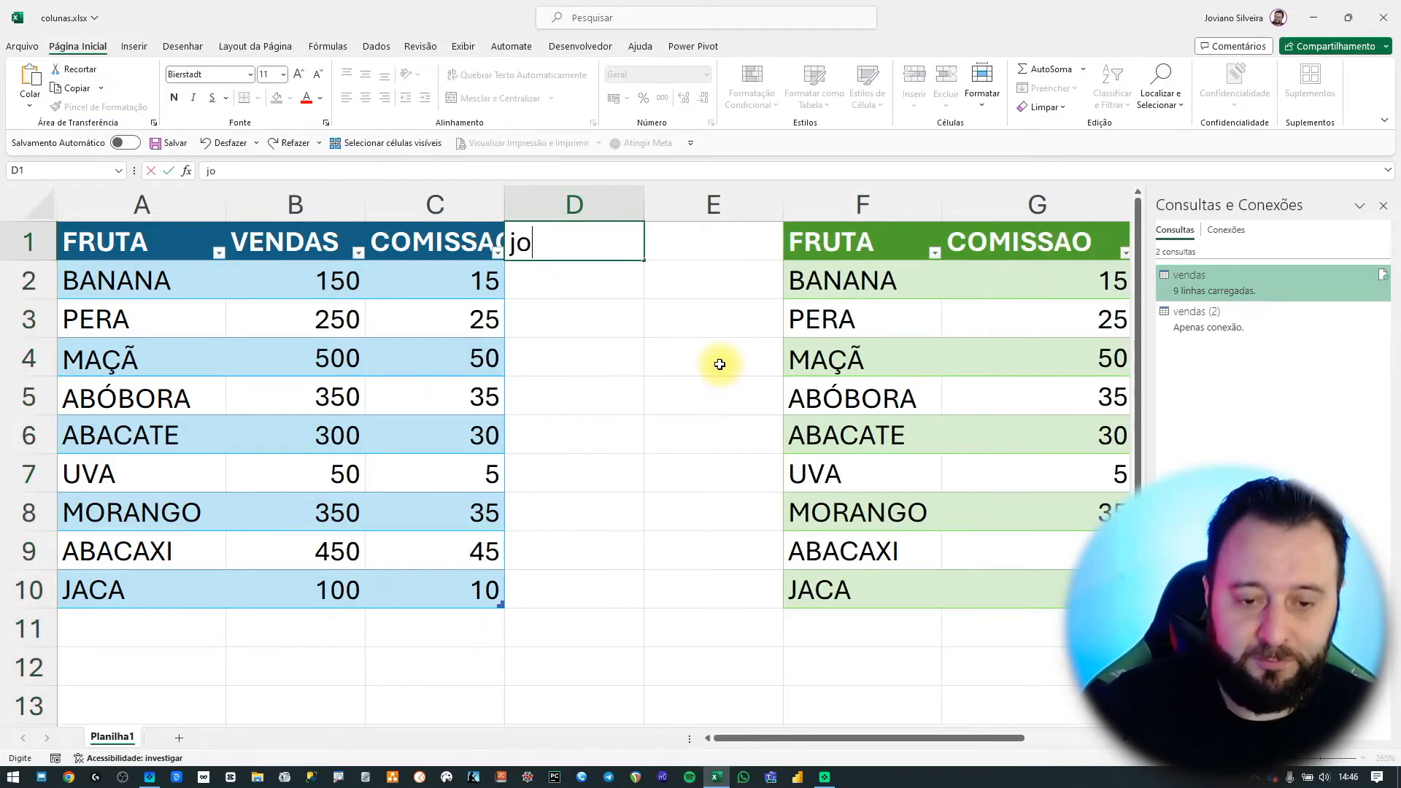
pyautogui.press('Return')
pyautogui.write('1')
pyautogui.hotkey('ctrl', 'Return')
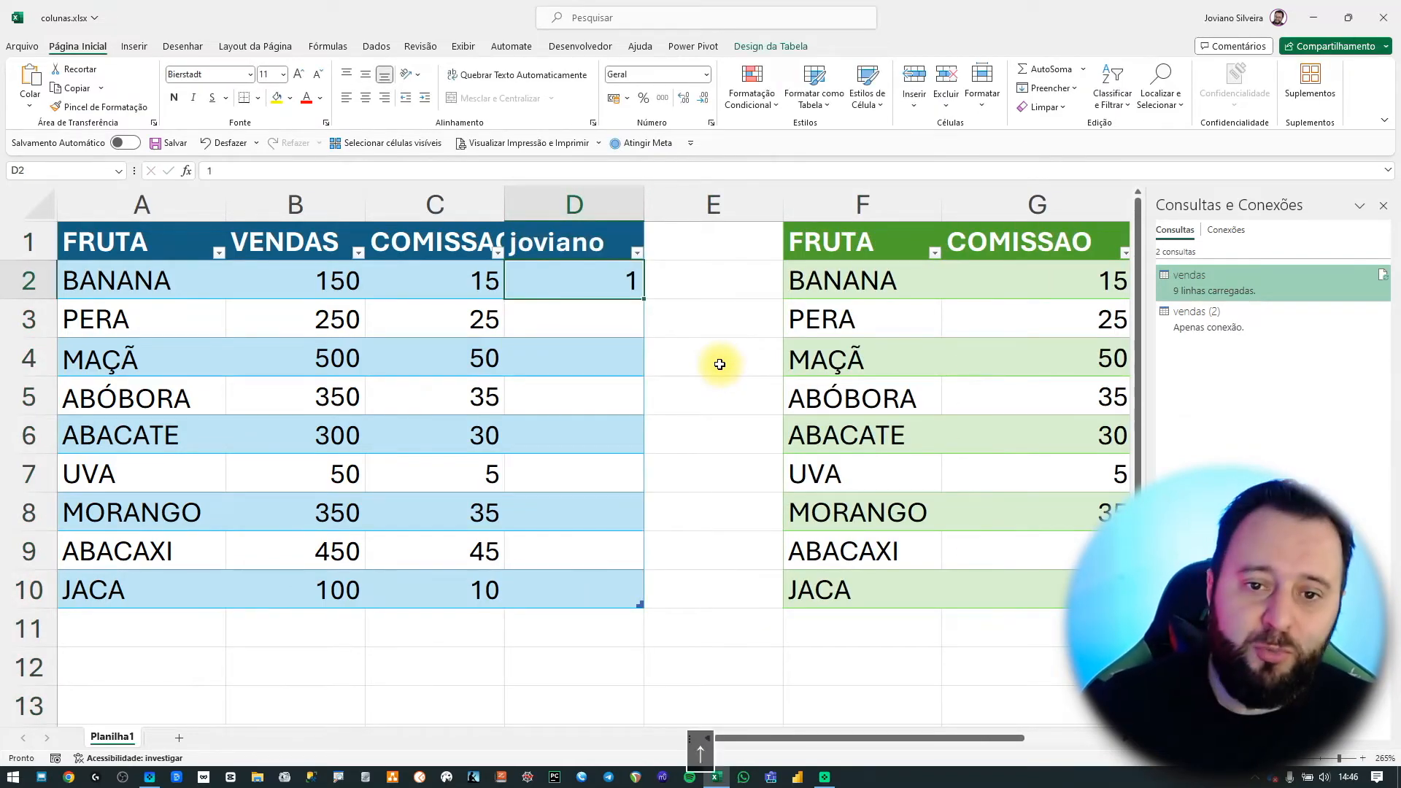
pyautogui.hotkey('ctrl', 'shift', 'Down')
pyautogui.hotkey('ctrl', 'd')
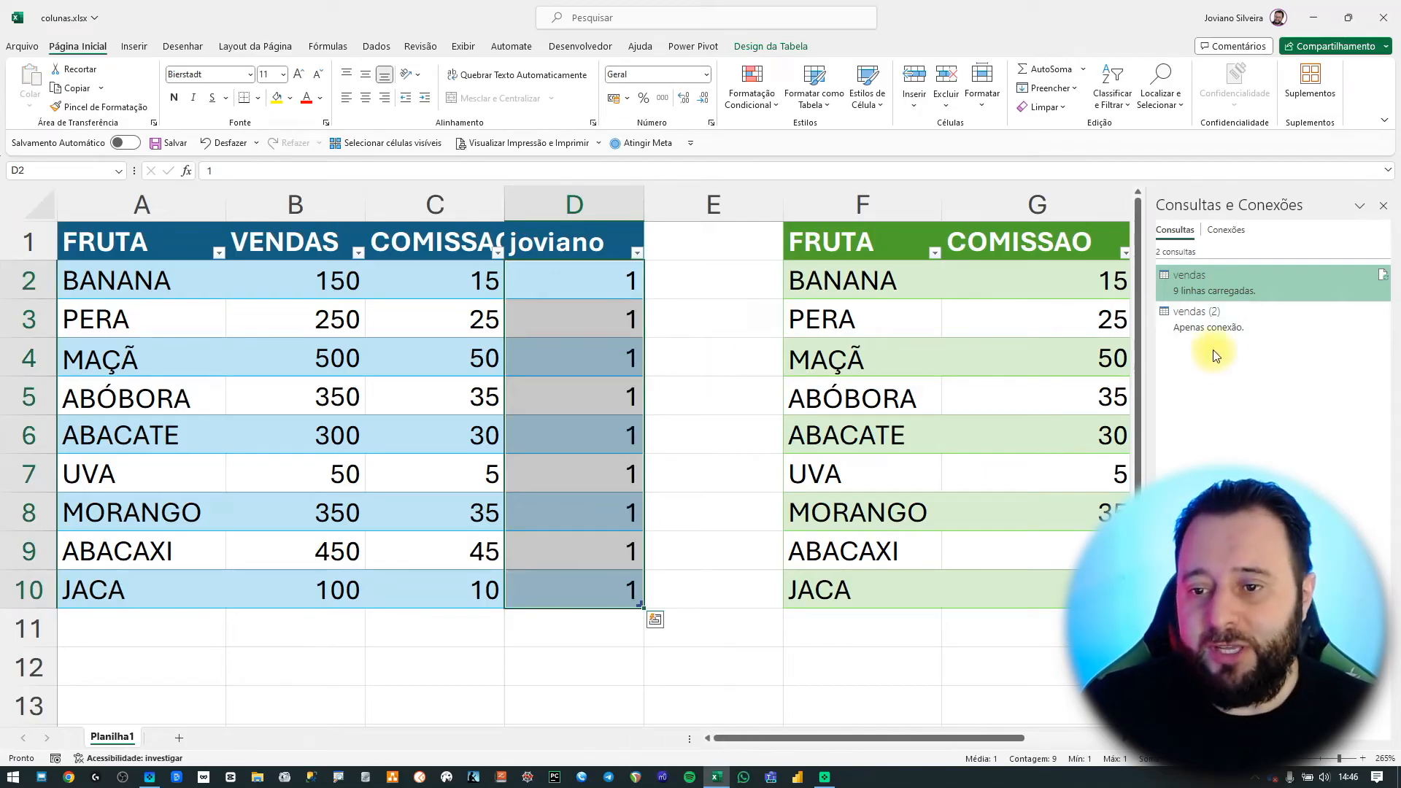
# Reopen the vendas (2) query with enlarged text and check the pivoted result against the extended source table.
pyautogui.doubleClick(1226, 329)
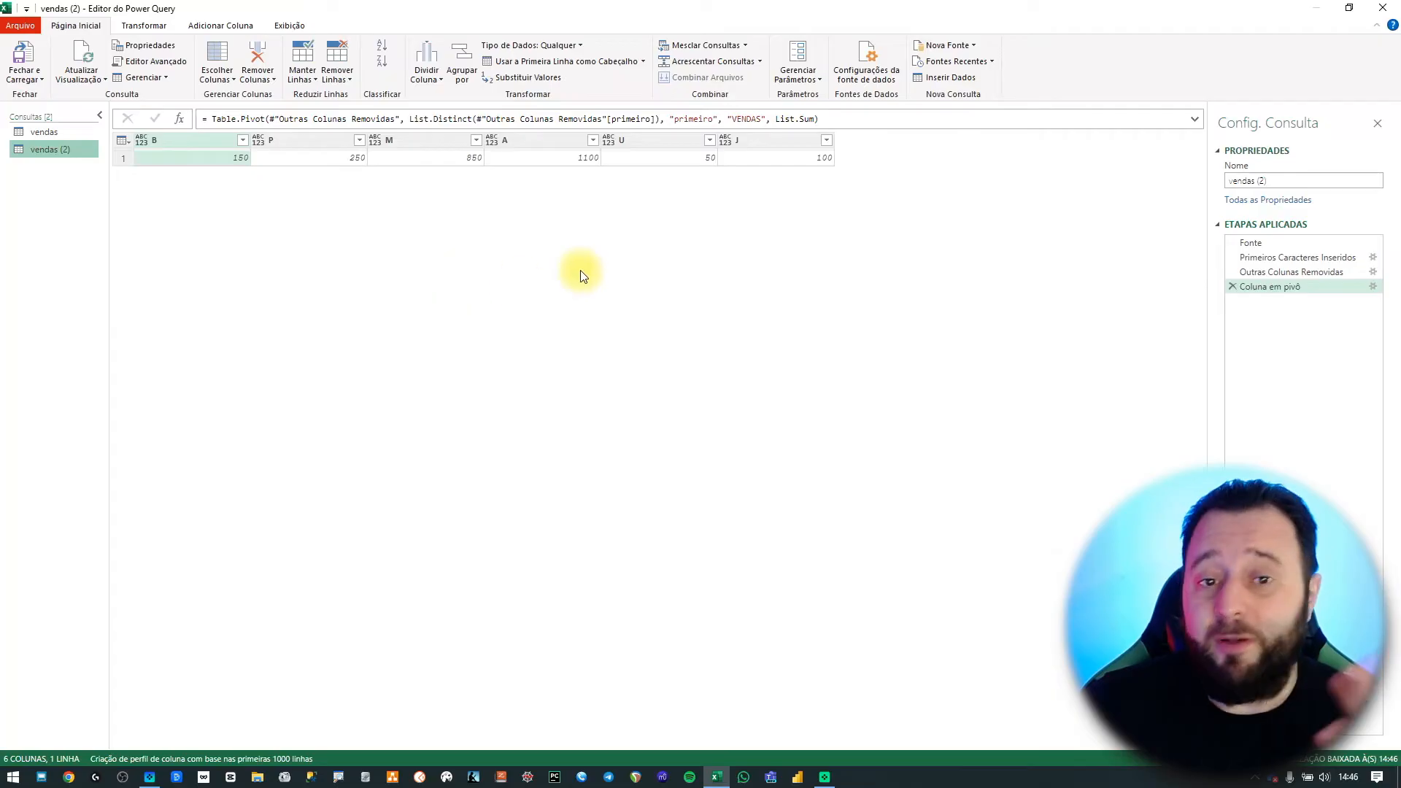
pyautogui.hotkey('ctrl', 'shift', '+')
pyautogui.hotkey('ctrl', 'shift', '+')
pyautogui.hotkey('ctrl', 'shift', '+')
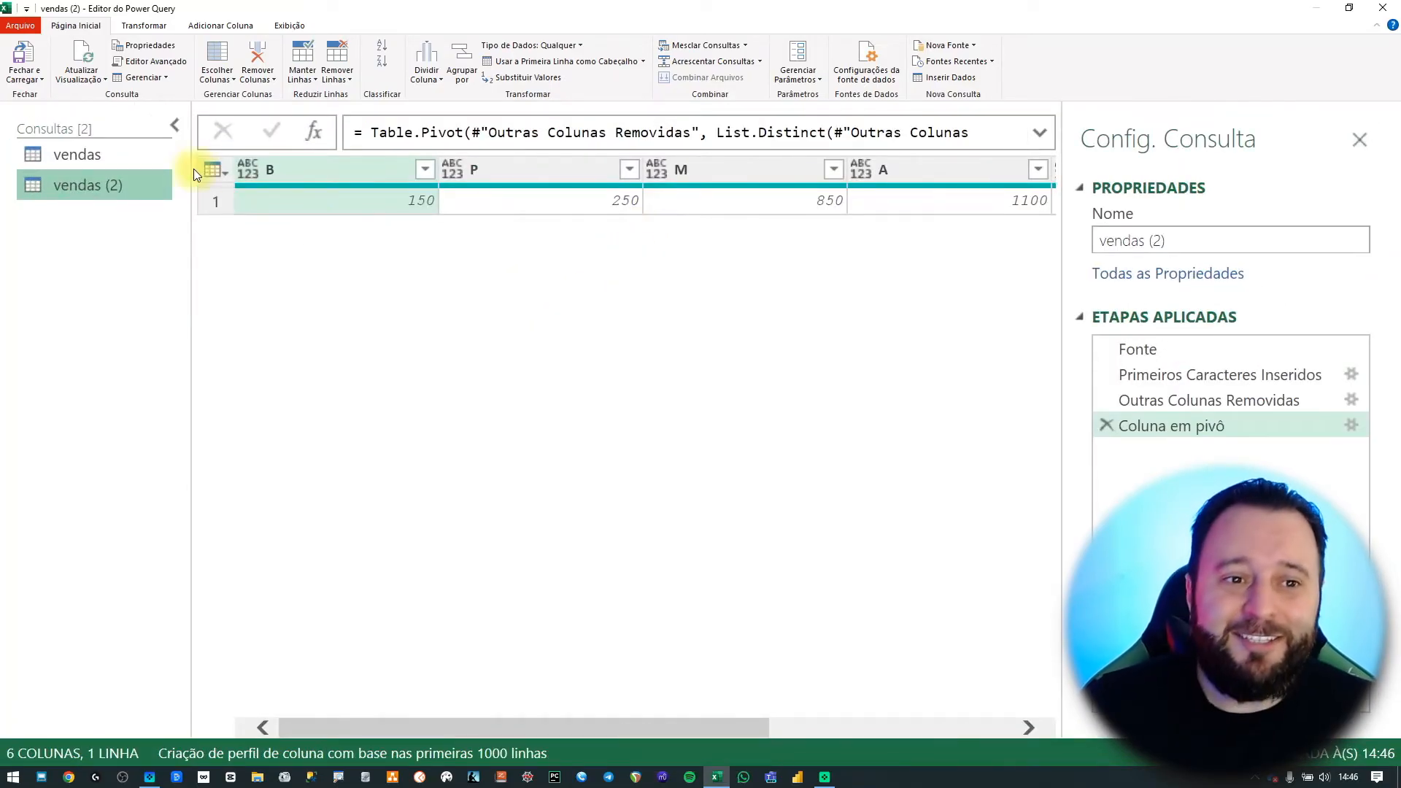
# Close and load the query, and delete worksheet column D containing the test data.
pyautogui.click(27, 73)
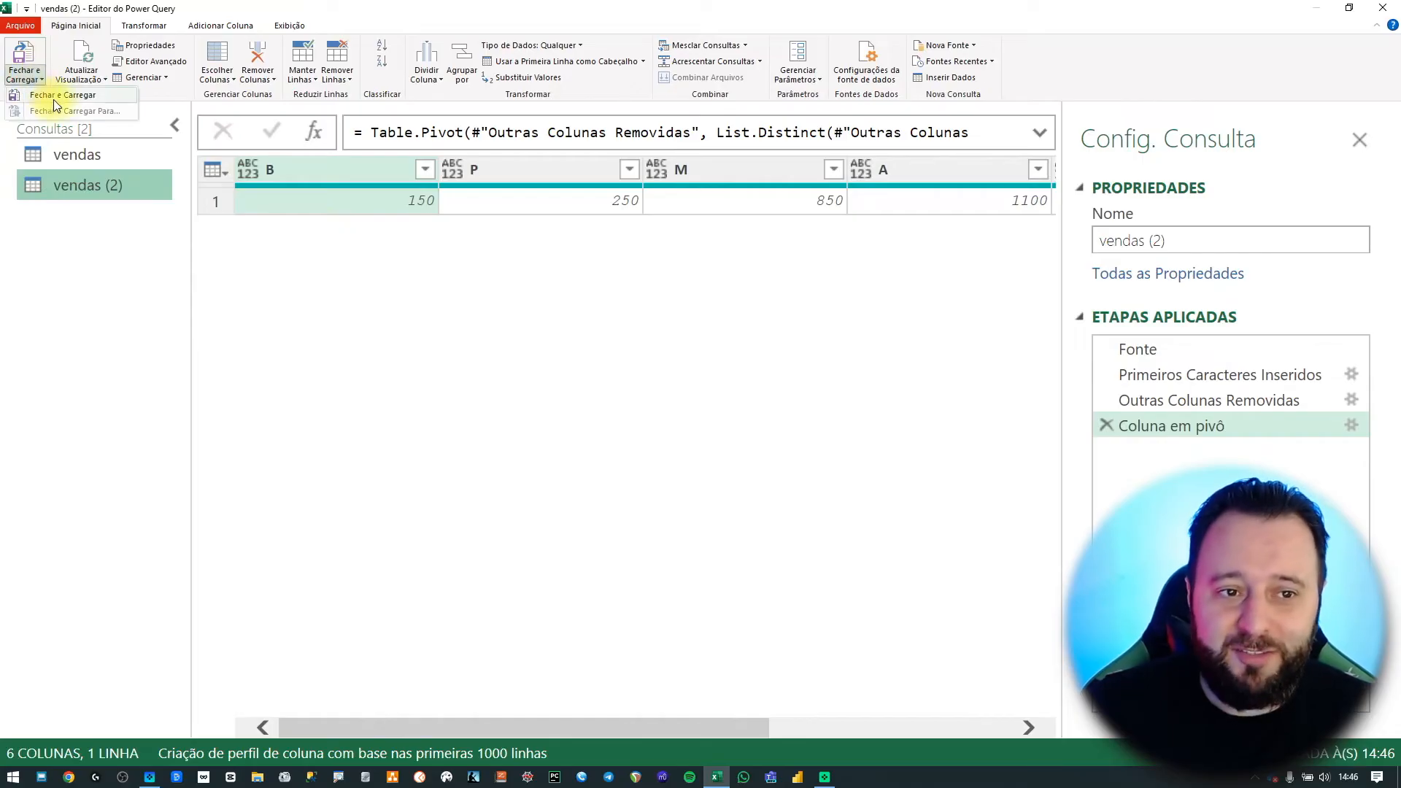
pyautogui.click(579, 195)
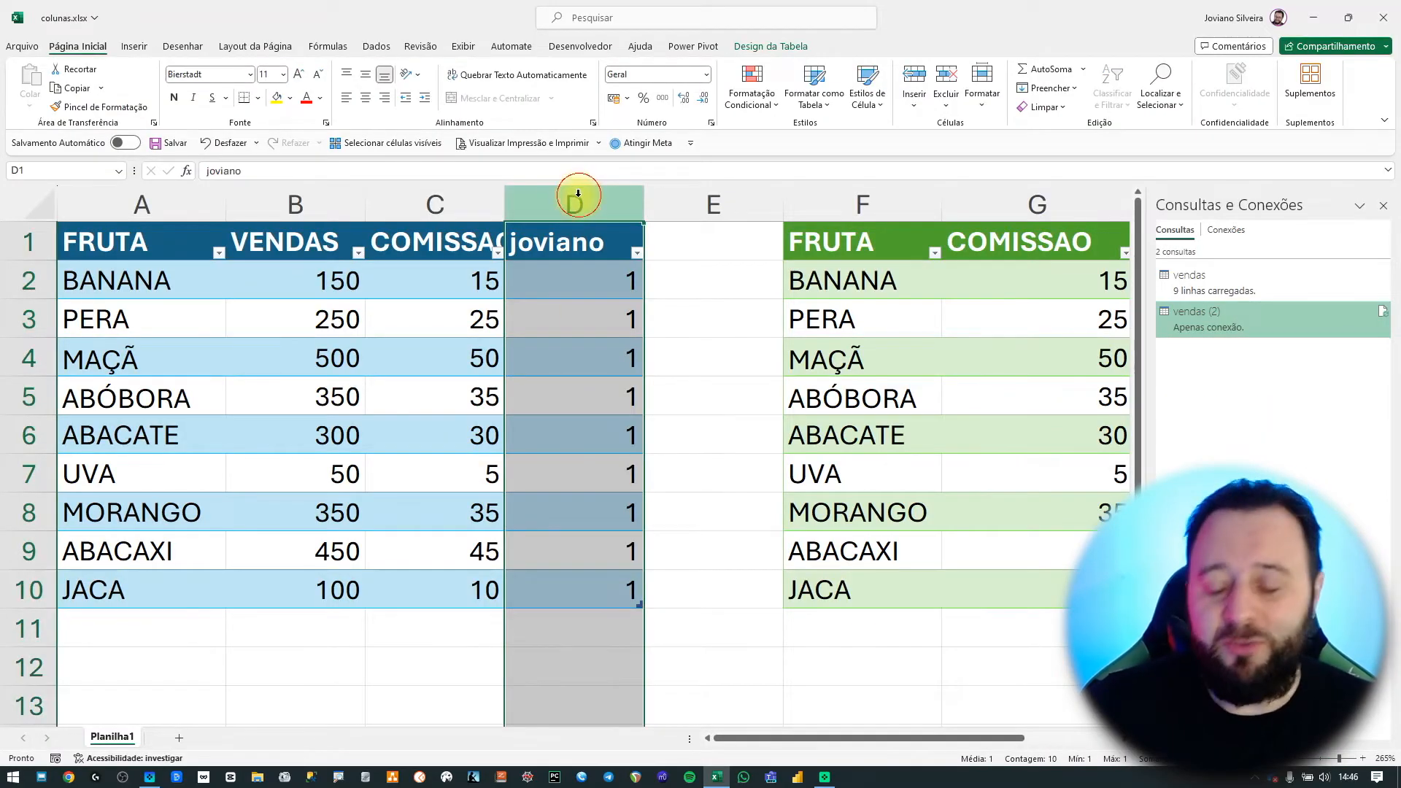
pyautogui.hotkey('ctrl', '-')
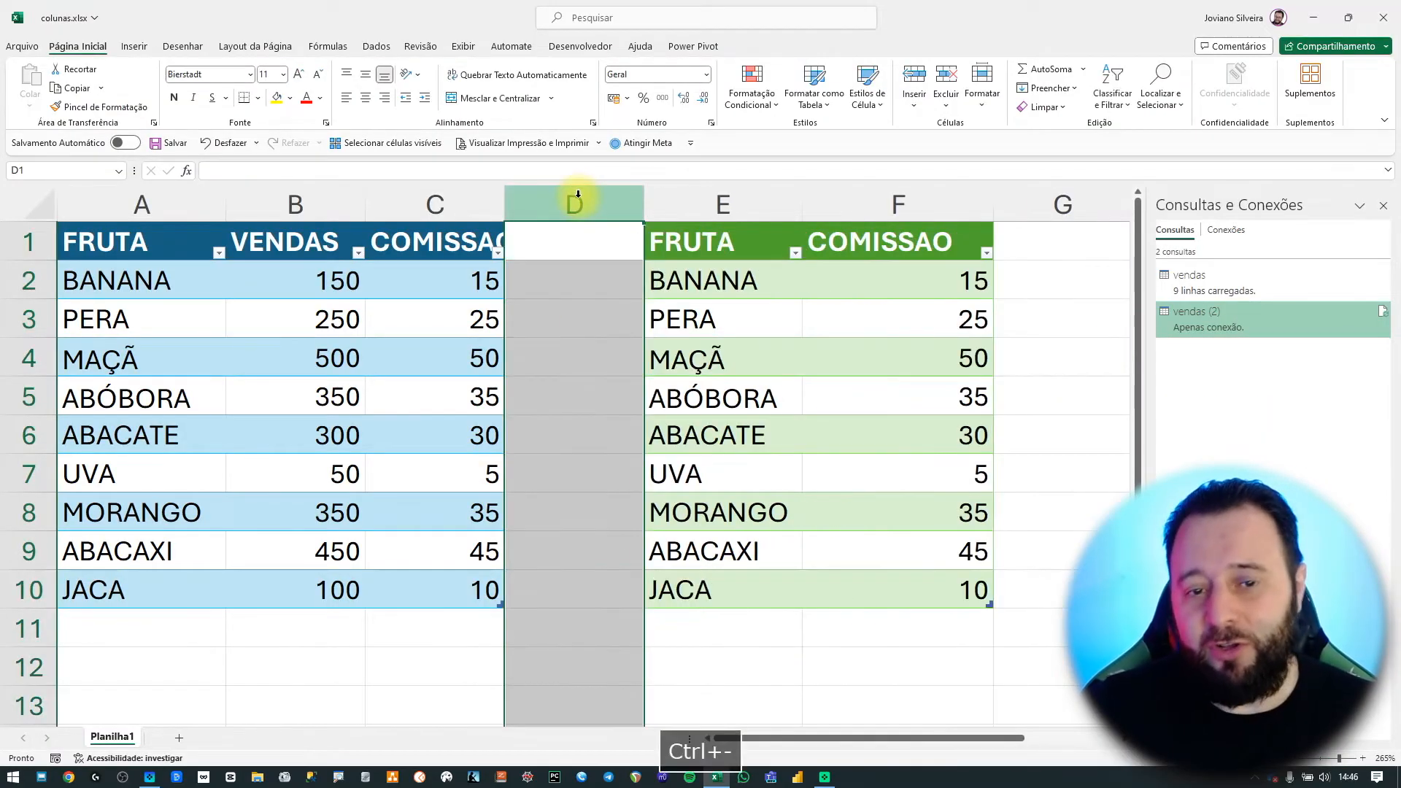
# Reopen vendas (2), refresh its preview, and compare the columns at Fonte, Primeiros Caracteres Inseridos and Outras Colunas Removidas.
pyautogui.doubleClick(1197, 315)
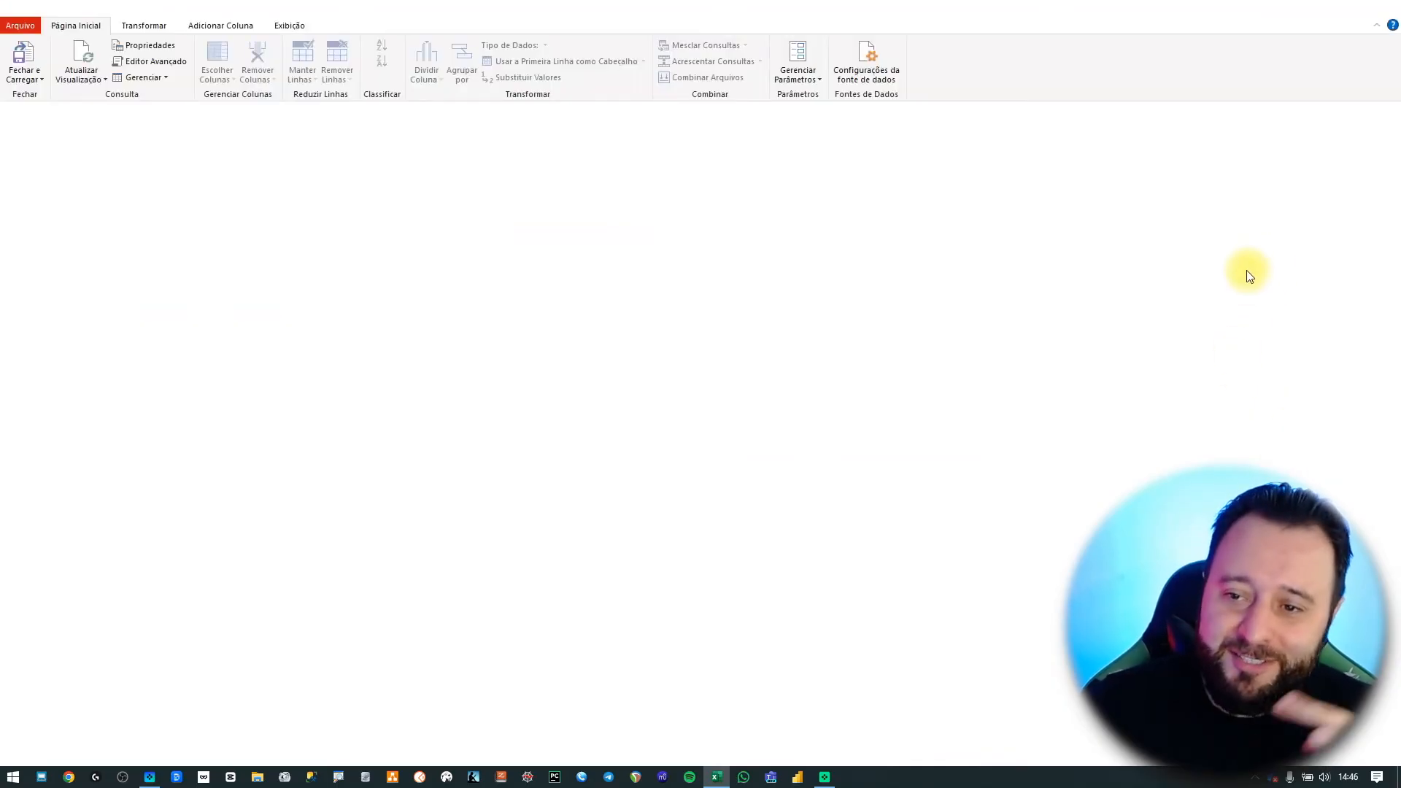
pyautogui.click(1272, 257)
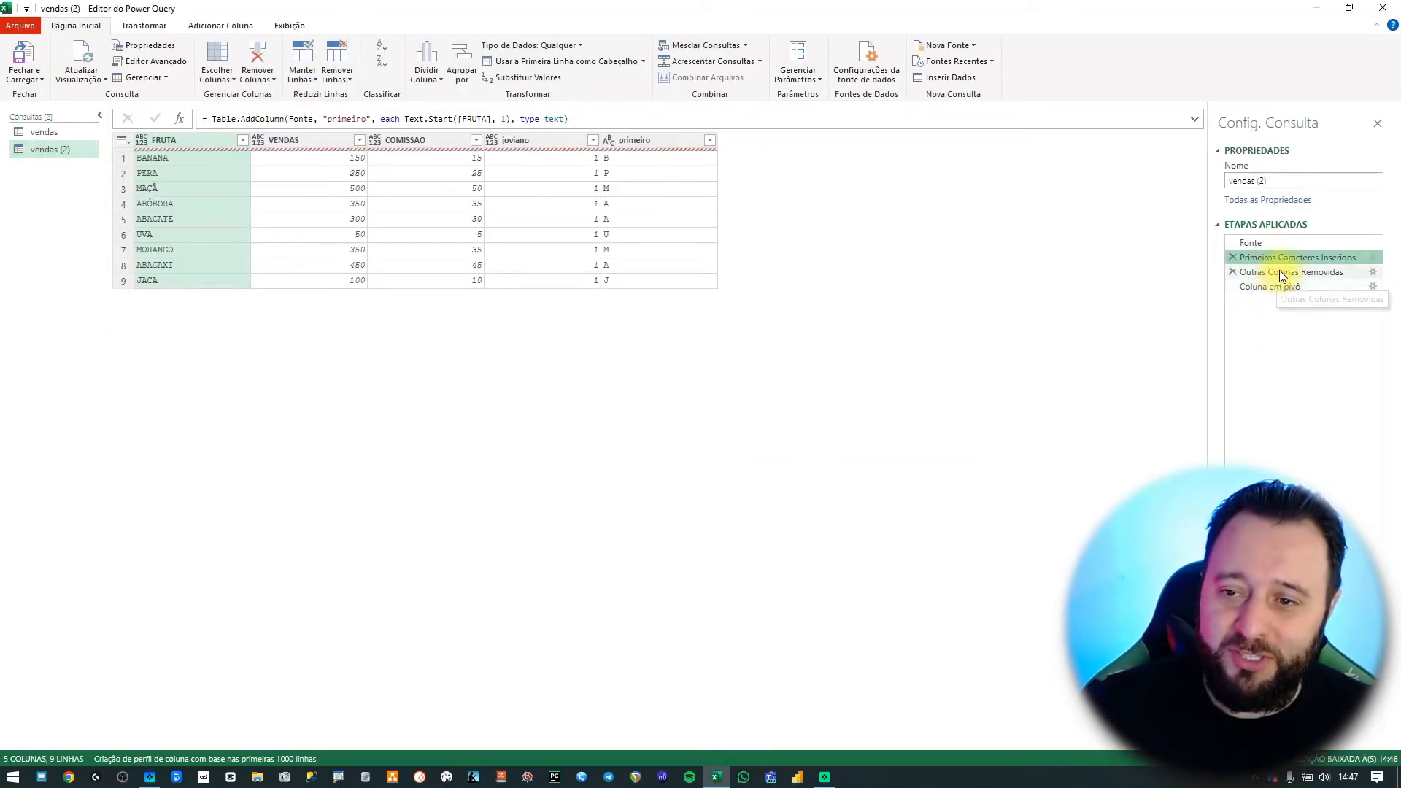
pyautogui.click(76, 52)
pyautogui.click(1252, 243)
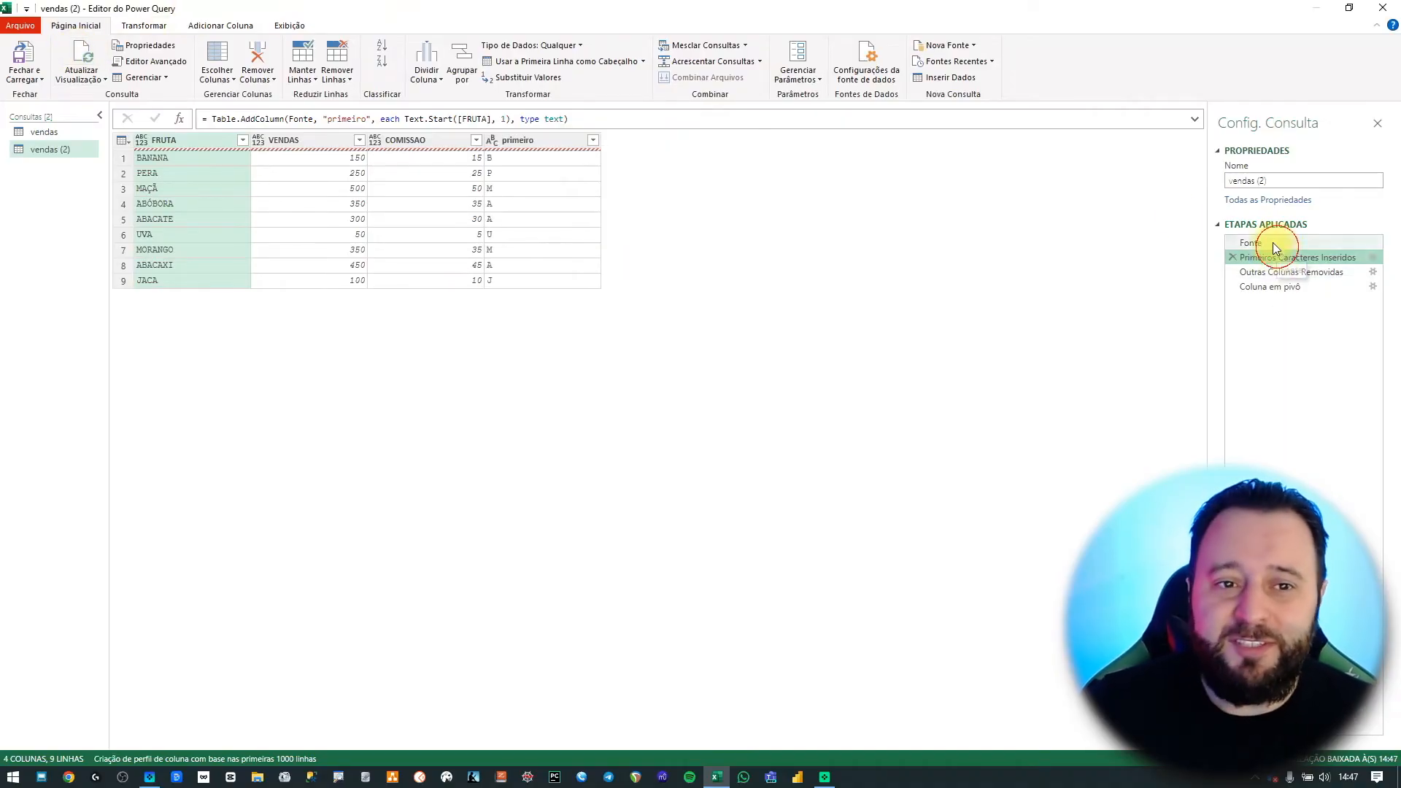
pyautogui.click(1312, 259)
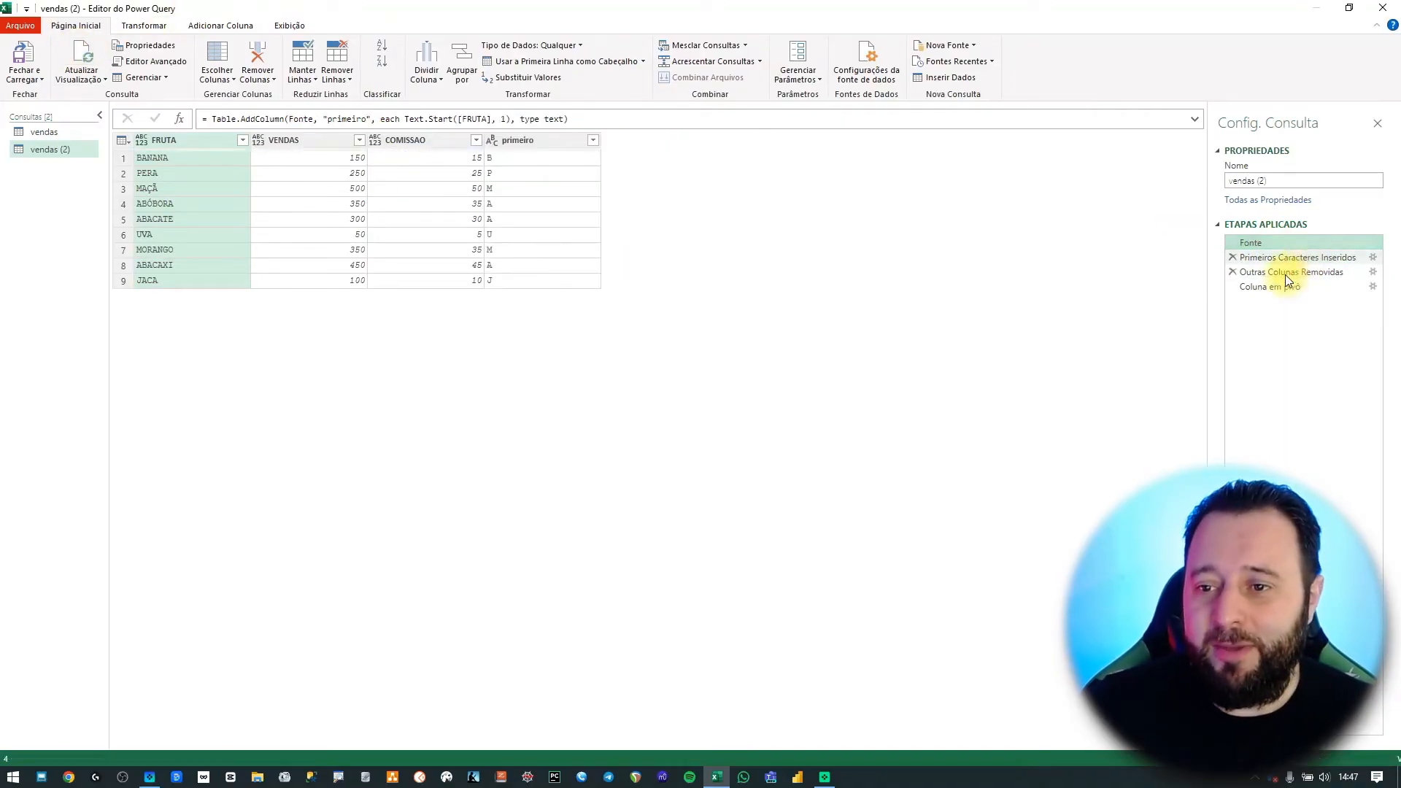
pyautogui.click(1287, 273)
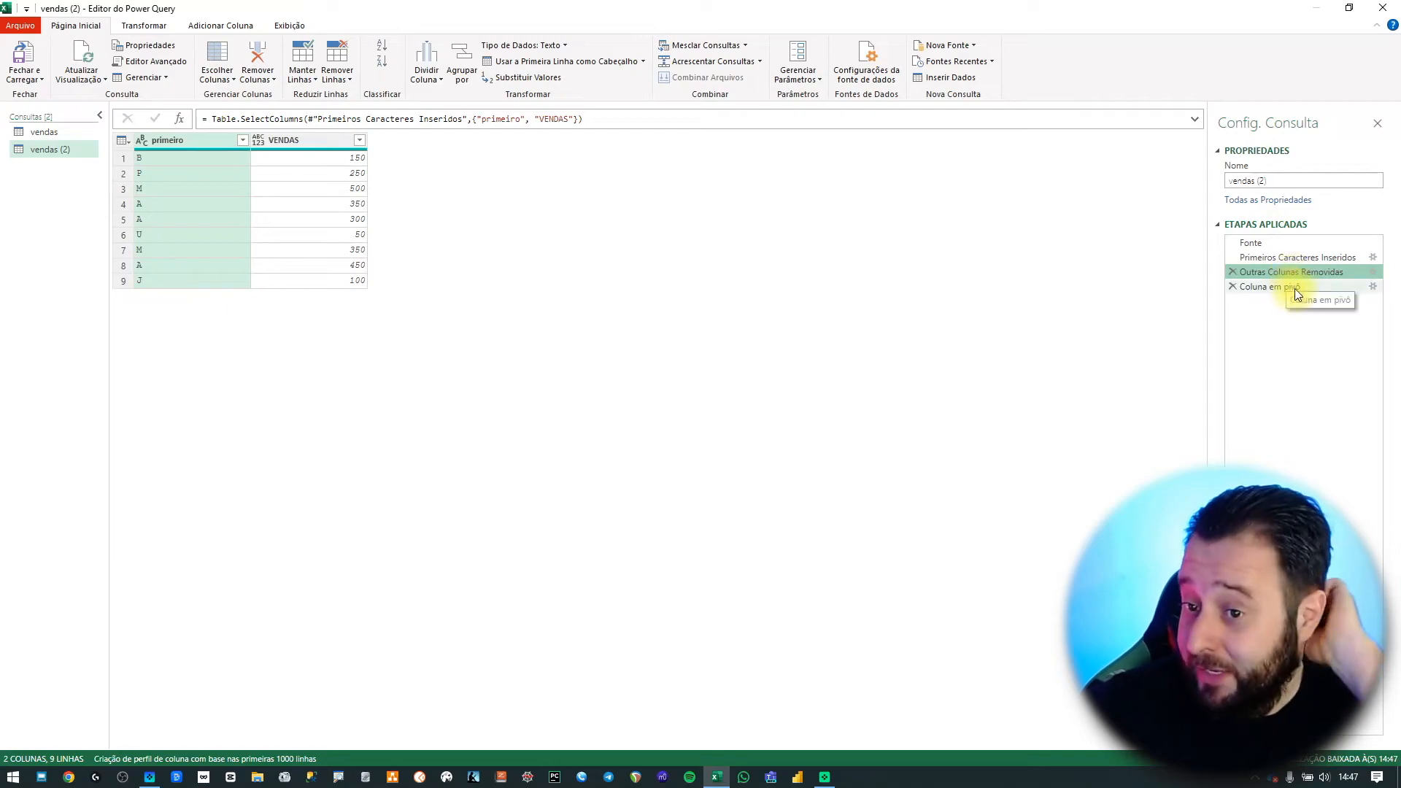
# Delete the Outras Colunas Removidas step from vendas (2) and return to Primeiros Caracteres Inseridos with enlarged text.
pyautogui.click(1232, 272)
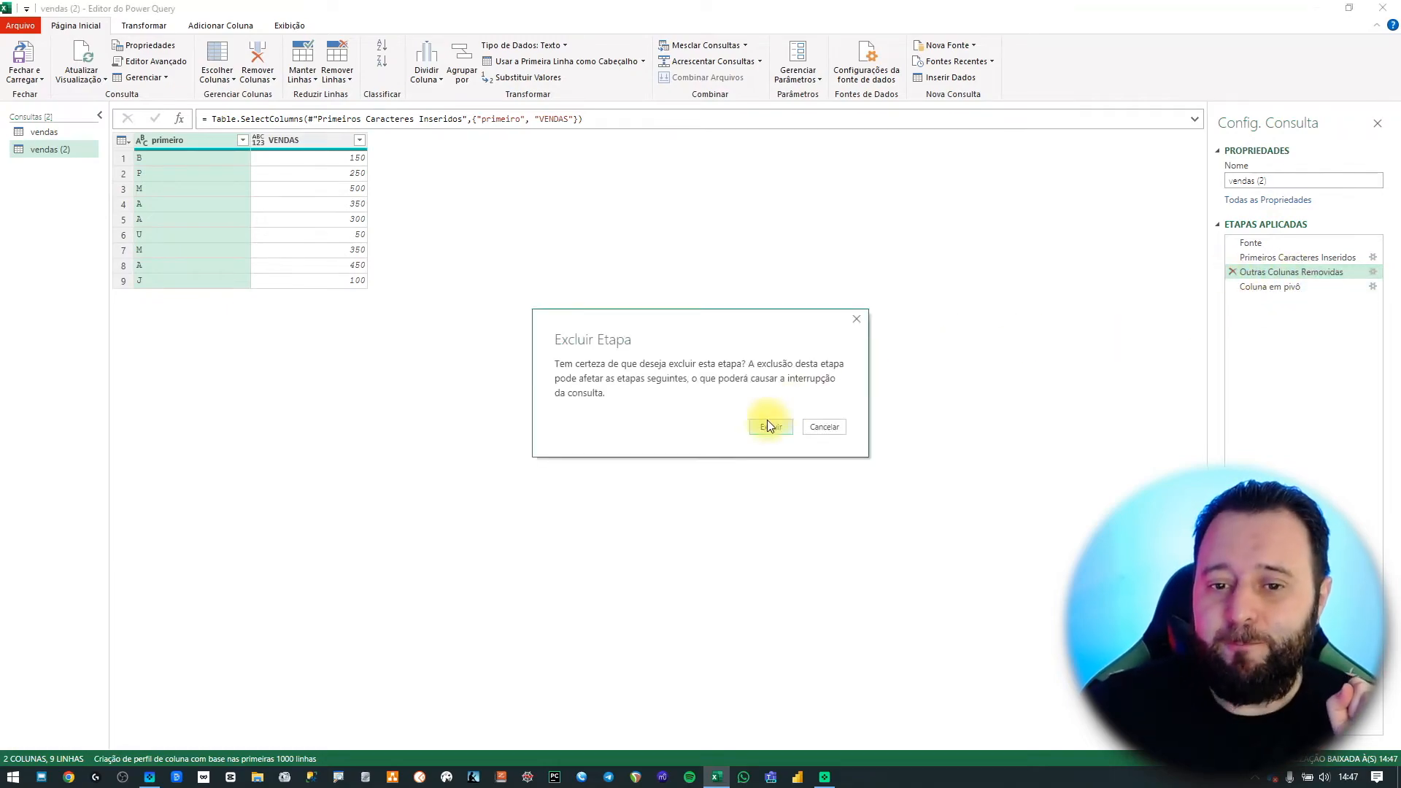
pyautogui.click(768, 424)
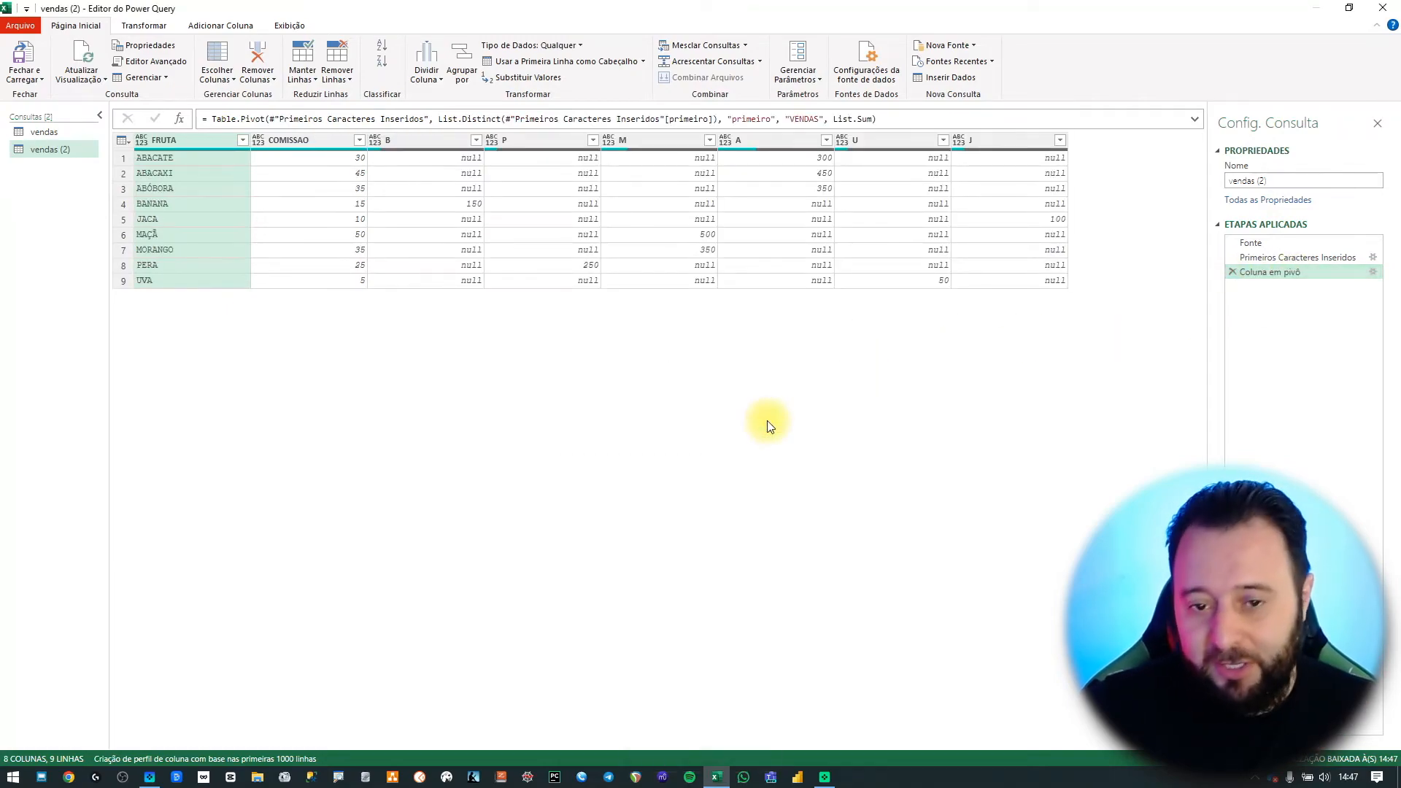
pyautogui.hotkey('ctrl', 'shift', '+')
pyautogui.click(1225, 343)
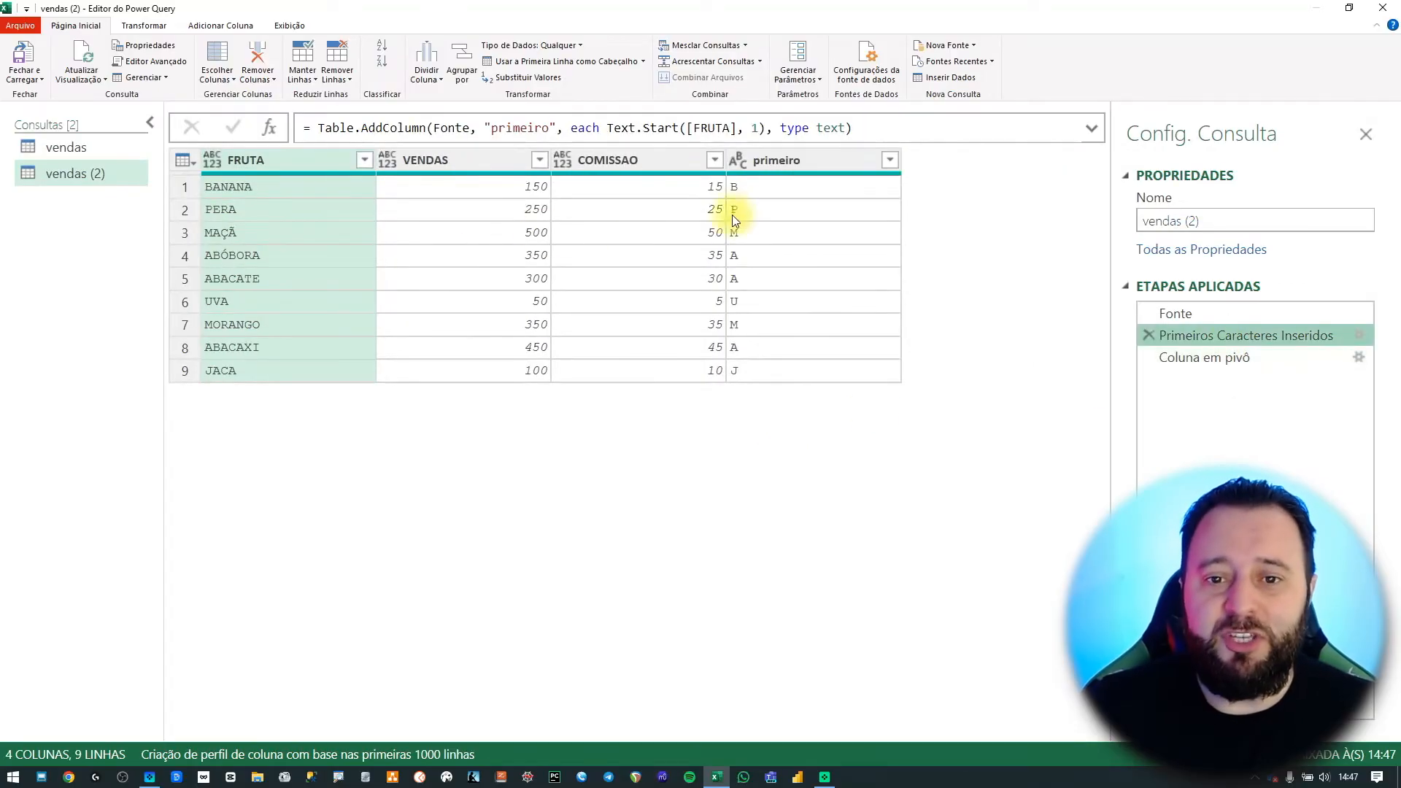
# Remove the FRUTA and COMISSAO columns from vendas (2) directly after Primeiros Caracteres Inseridos, accepting the insertion of an intermediate step.
pyautogui.click(812, 160)
pyautogui.click(642, 162)
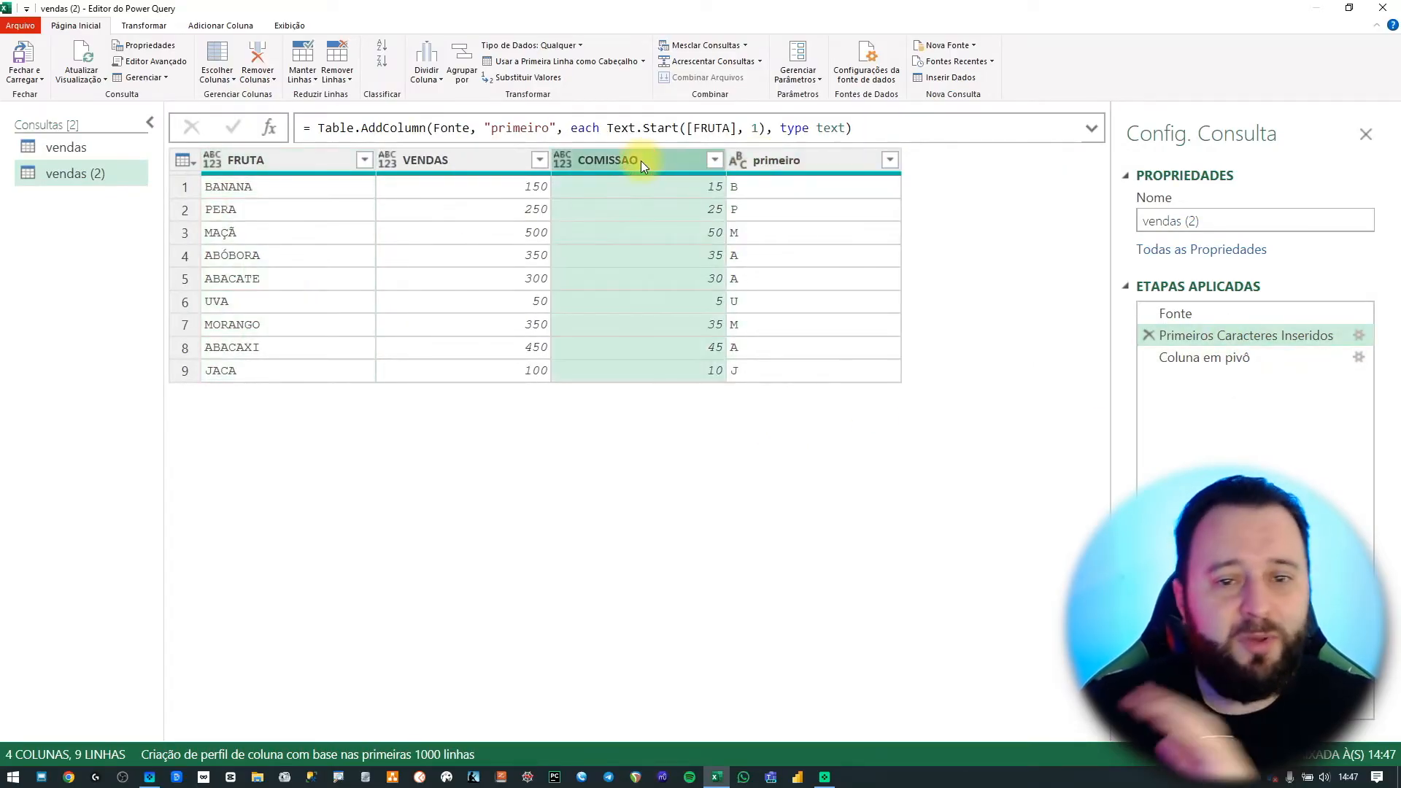
pyautogui.keyDown('ctrl'); pyautogui.click(280, 162); pyautogui.keyUp('ctrl')
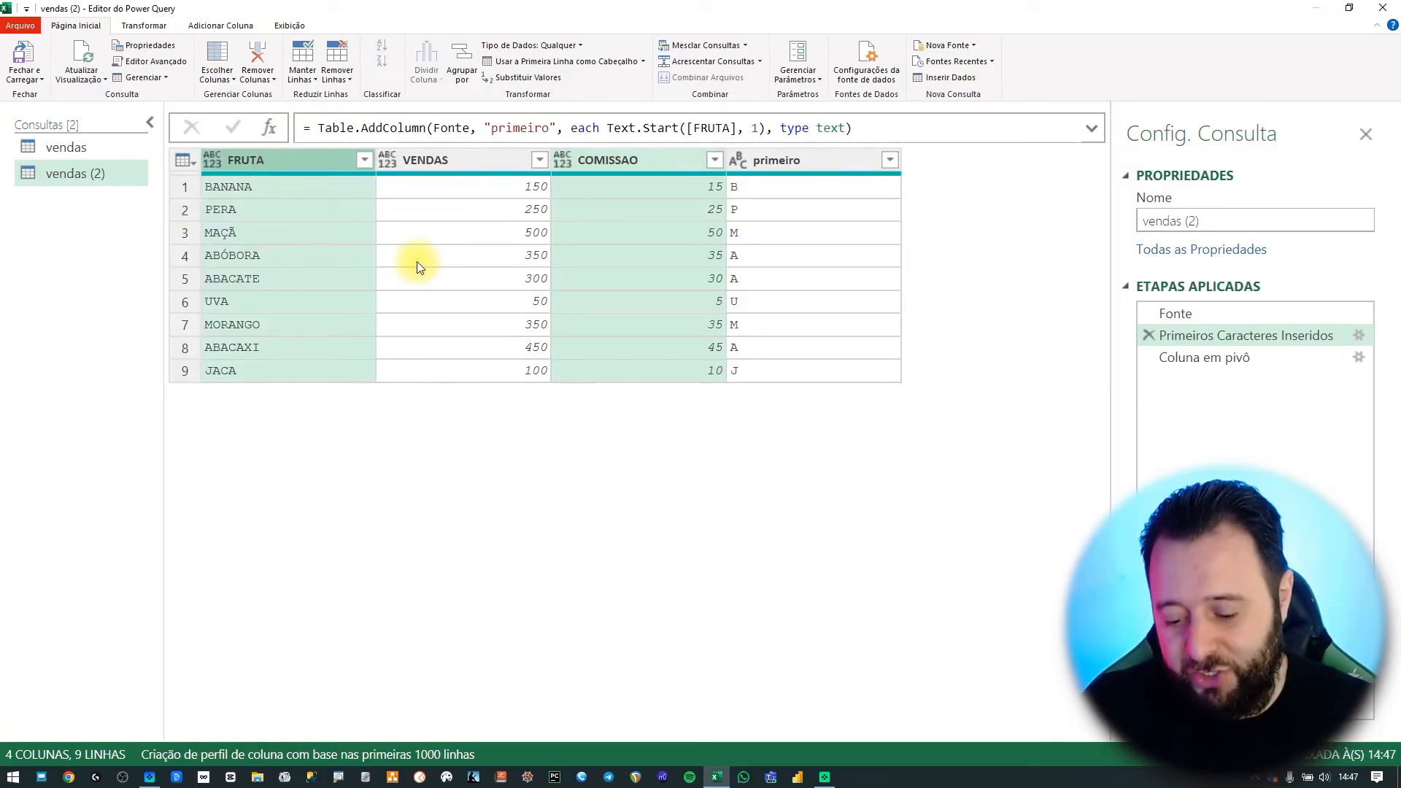
pyautogui.press('Delete')
pyautogui.click(771, 427)
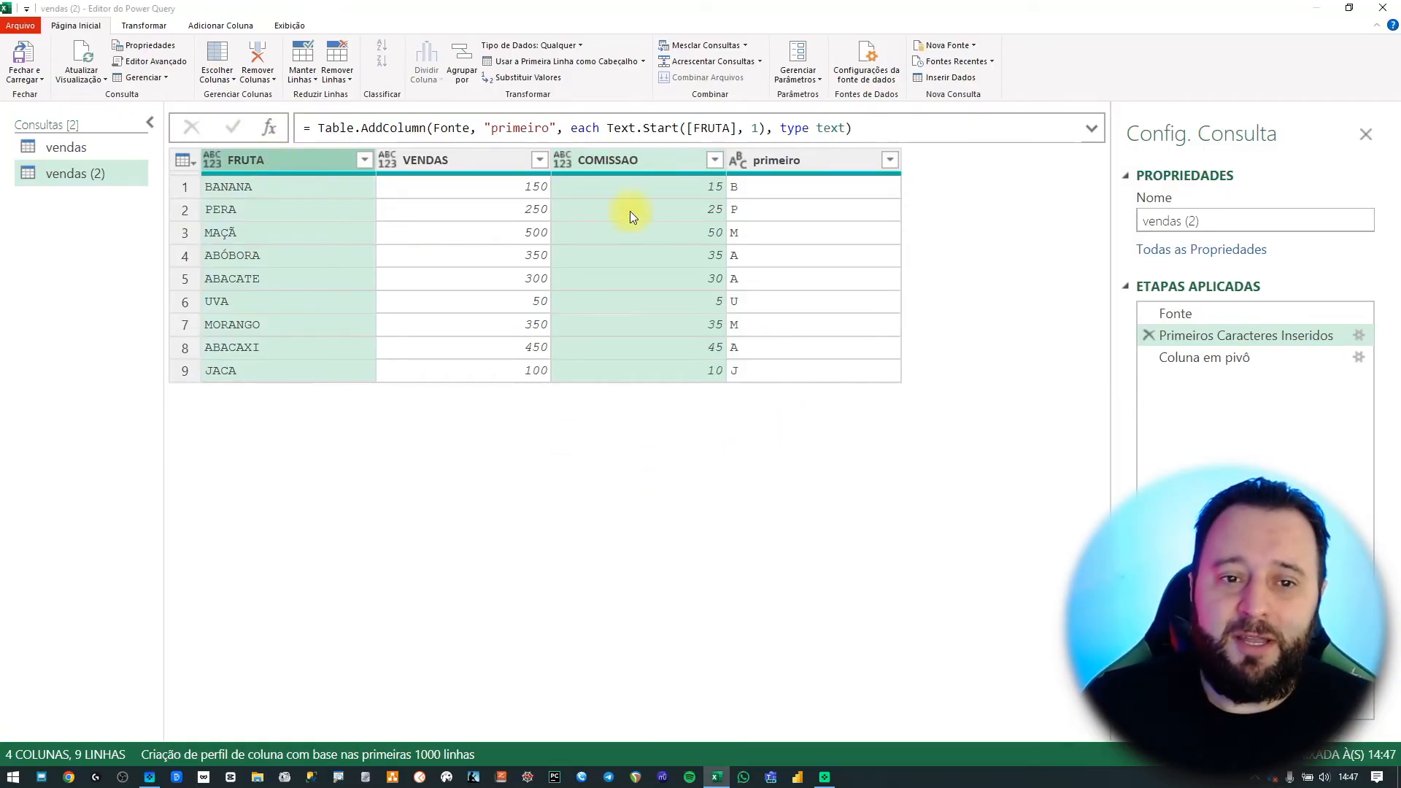
pyautogui.click(257, 160)
pyautogui.click(447, 156)
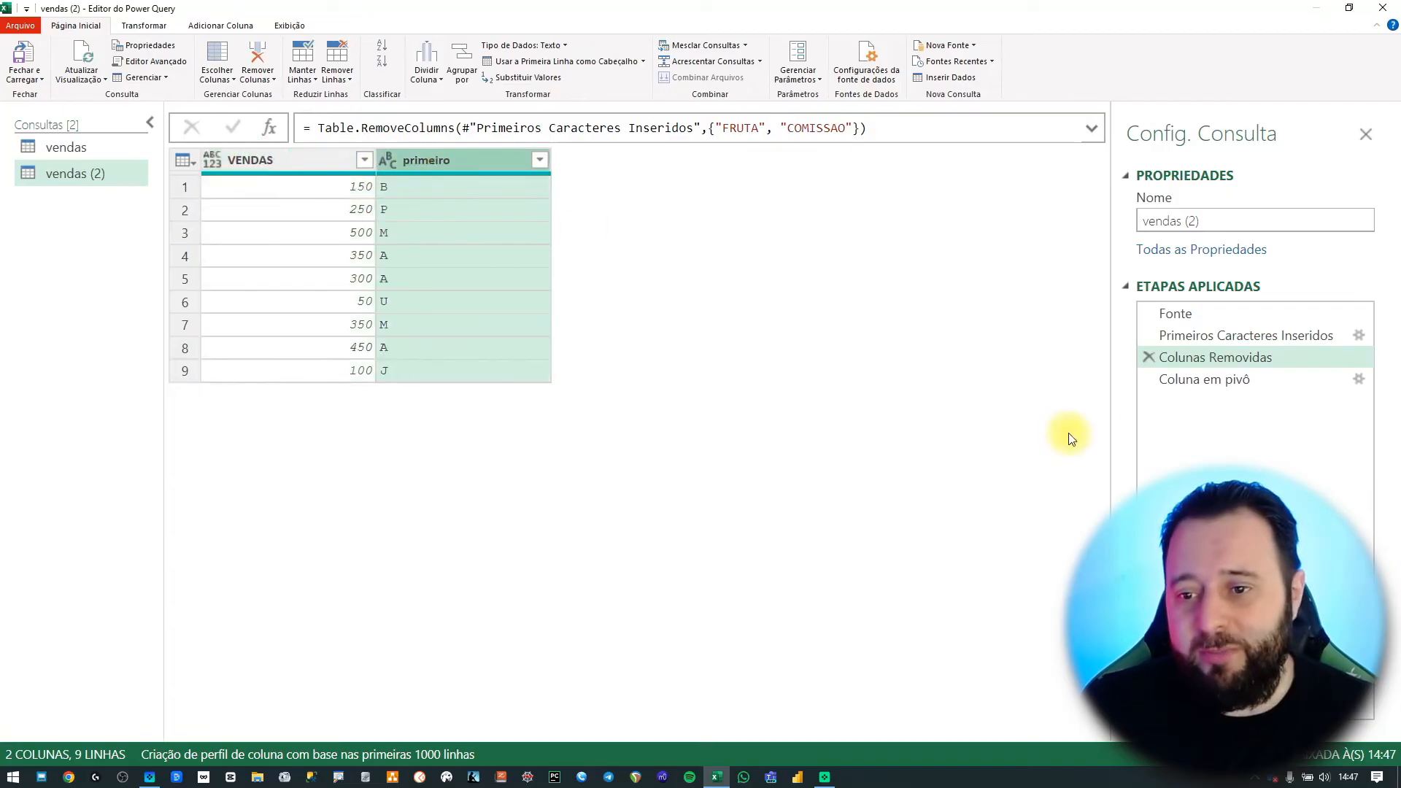
# Check the Coluna em pivô result, close and load the query, and insert an empty worksheet column at D.
pyautogui.click(1203, 383)
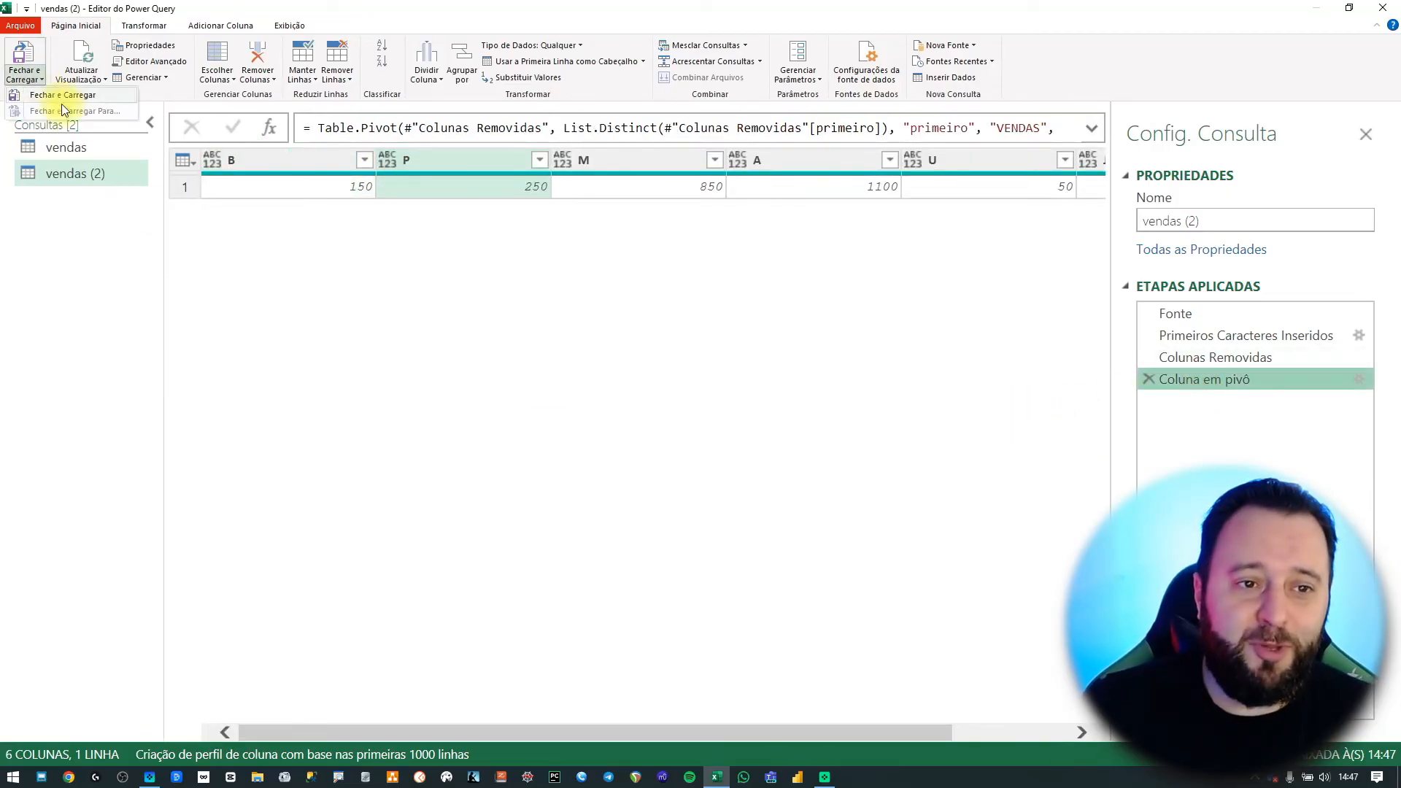
pyautogui.click(75, 96)
pyautogui.click(570, 254)
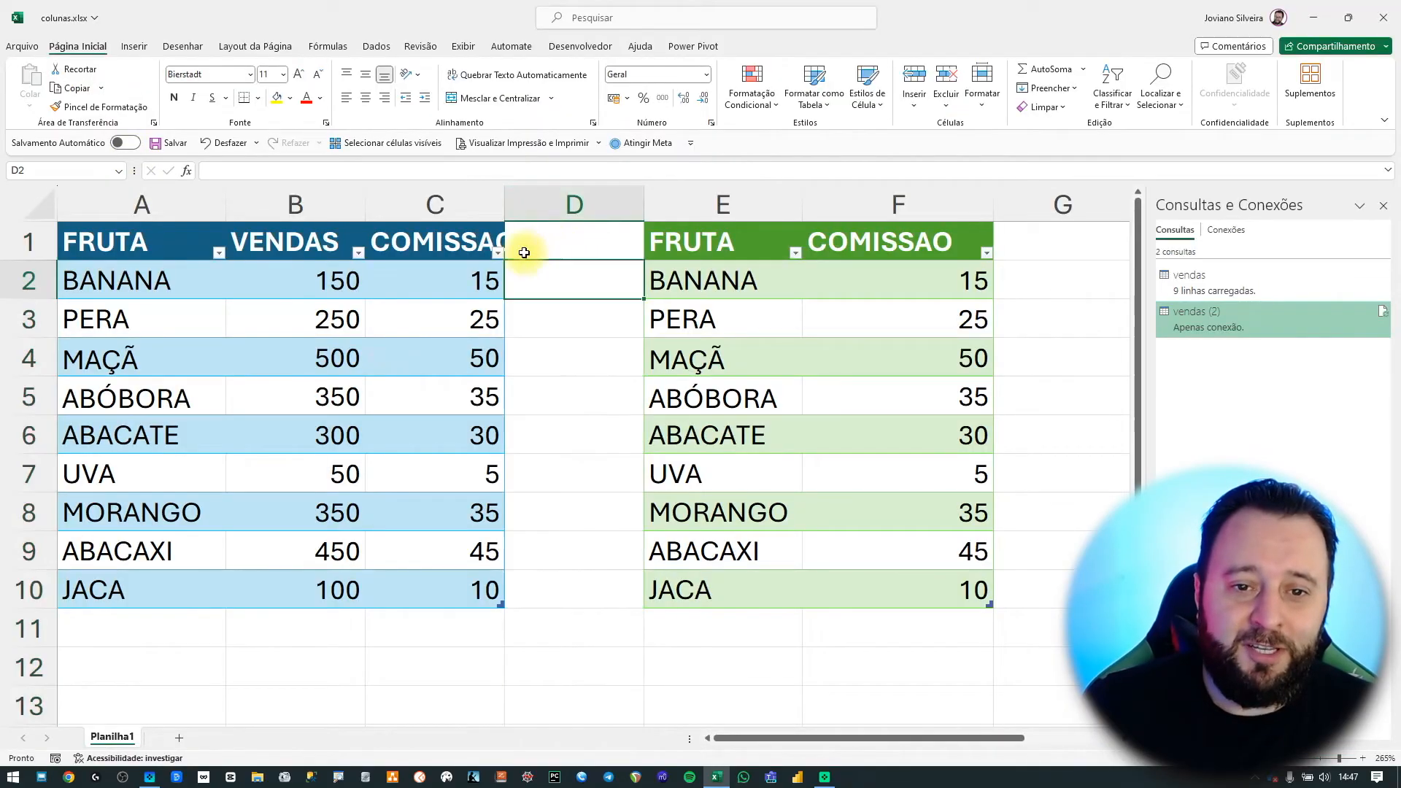
pyautogui.hotkey('ctrl', 'space')
pyautogui.hotkey('ctrl', '+')
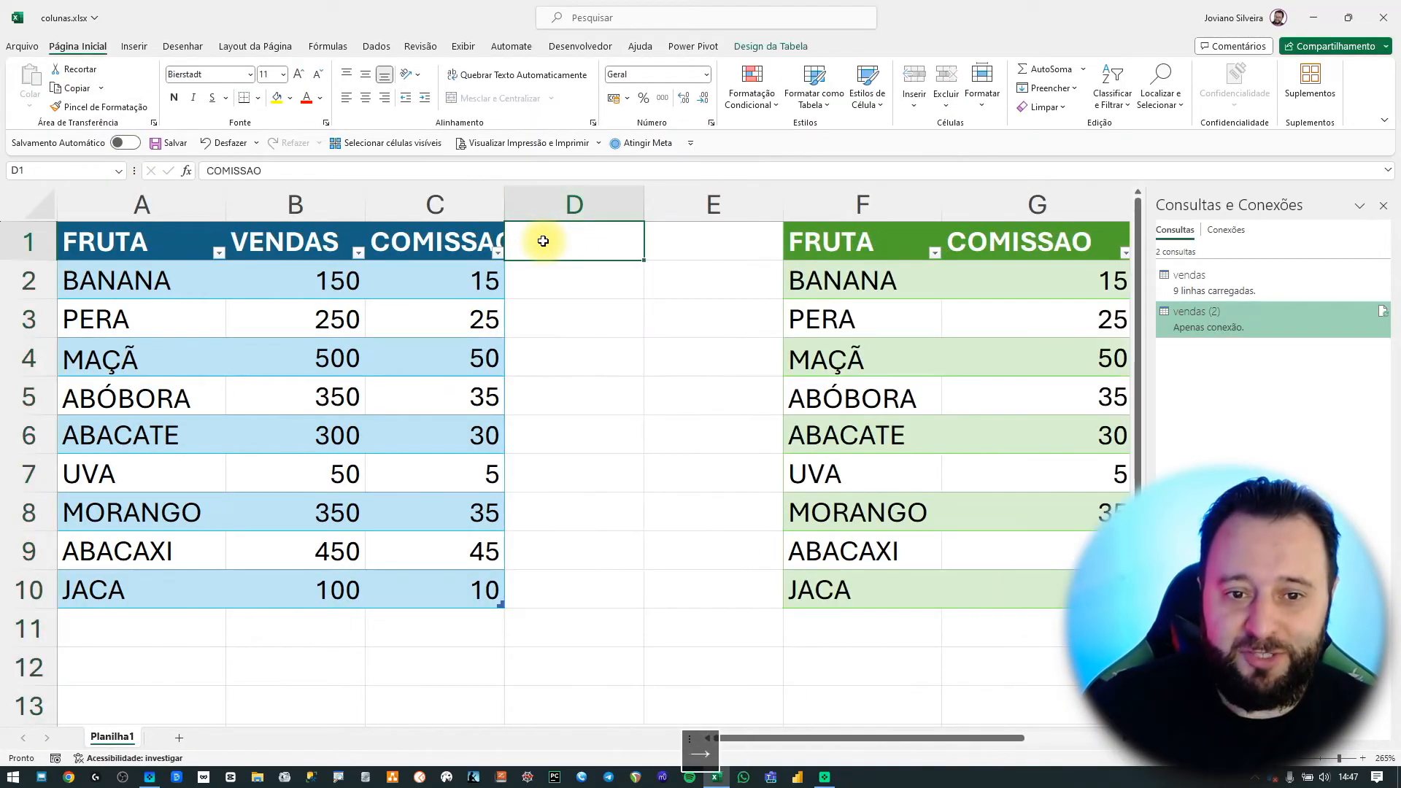
# Extend the blue source table with column D, entering the presenter's first name as header and the values 1 to 9 in D2:D10.
pyautogui.write('joviano')
pyautogui.press('Return')
pyautogui.write('1')
pyautogui.press('Return')
pyautogui.write('2')
pyautogui.press('Return')
pyautogui.write('3 4 5 6 7 8')
pyautogui.press('Return')
pyautogui.write('9')
pyautogui.press('Return')
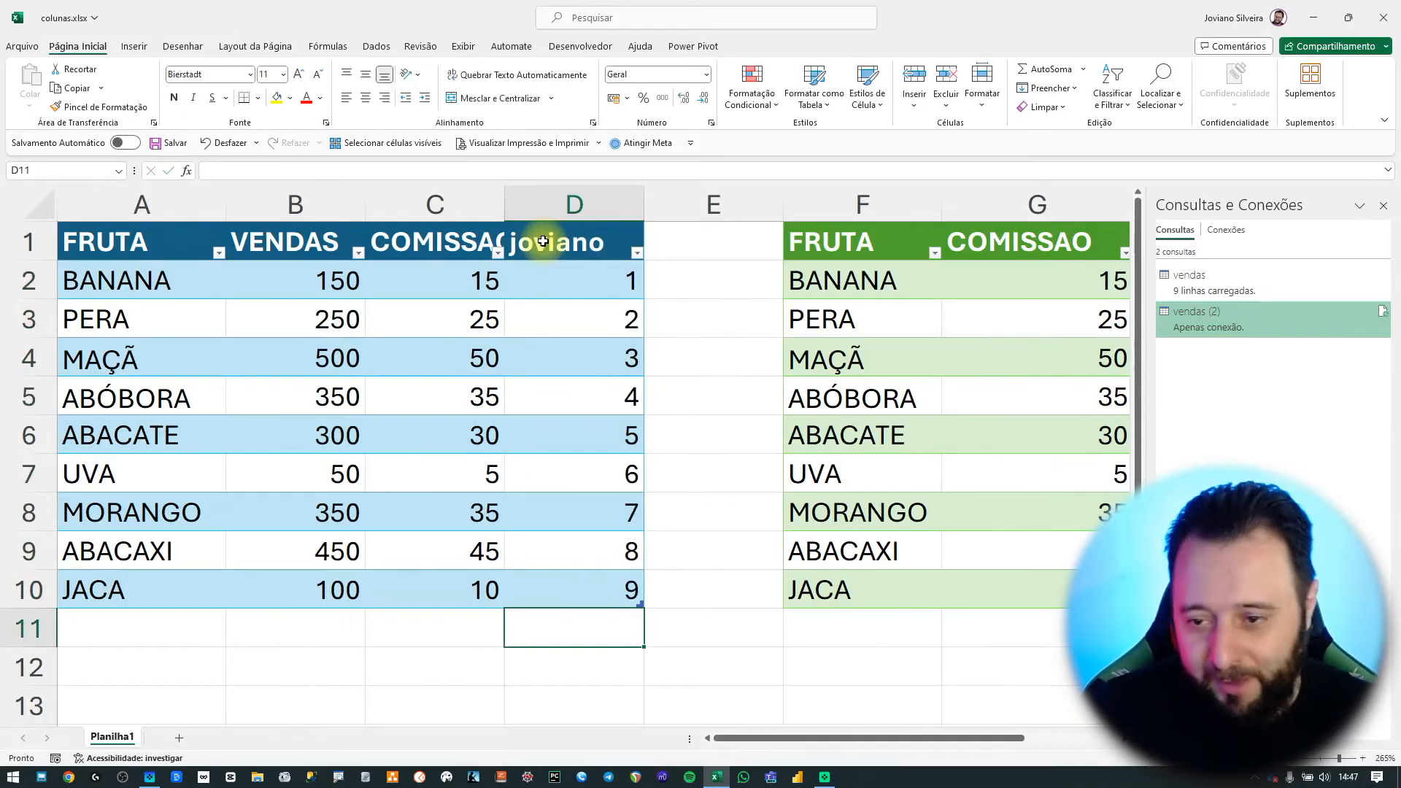
# Reopen vendas (2) with enlarged text and compare the pivoted result with the columns at the Colunas Removidas step.
pyautogui.doubleClick(1255, 319)
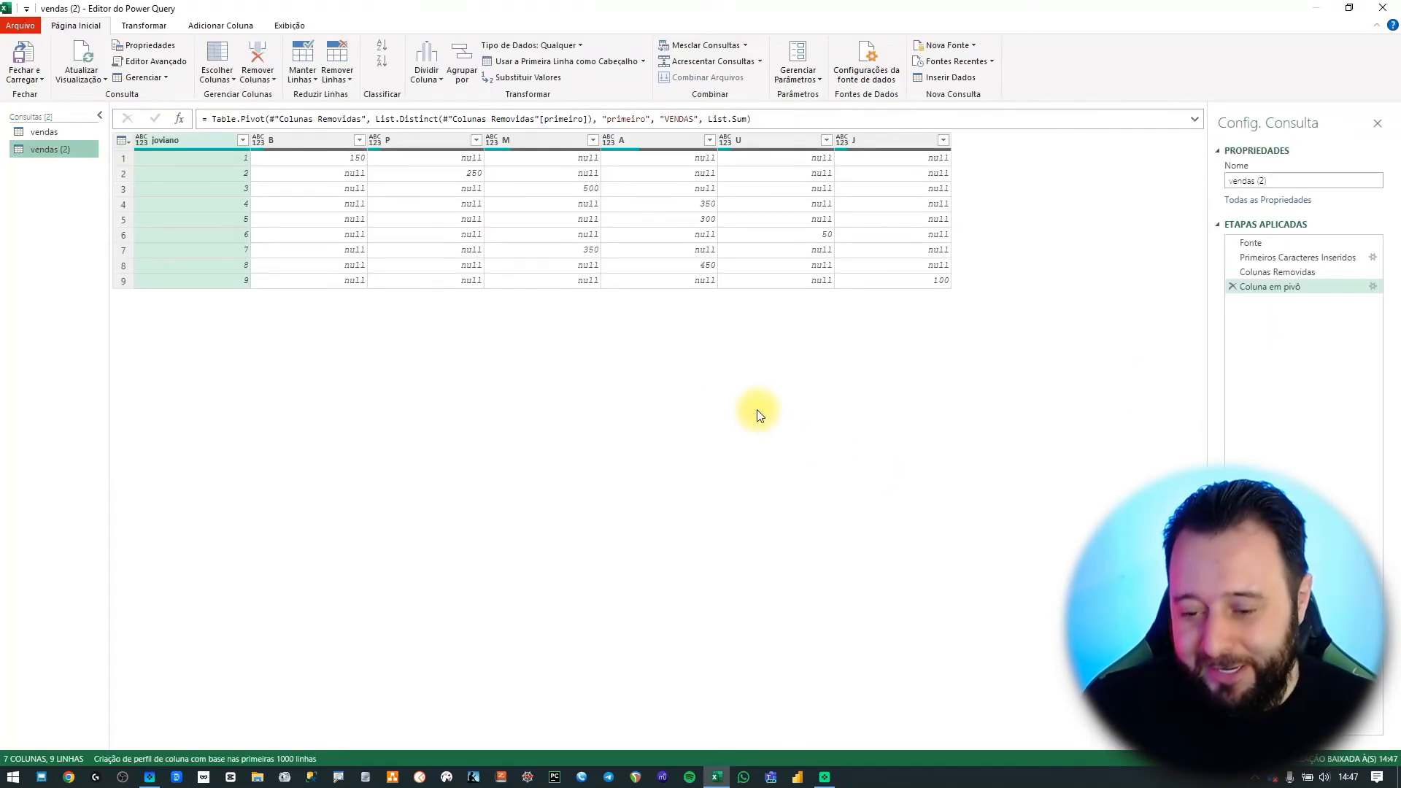
pyautogui.hotkey('ctrl', 'shift', '+')
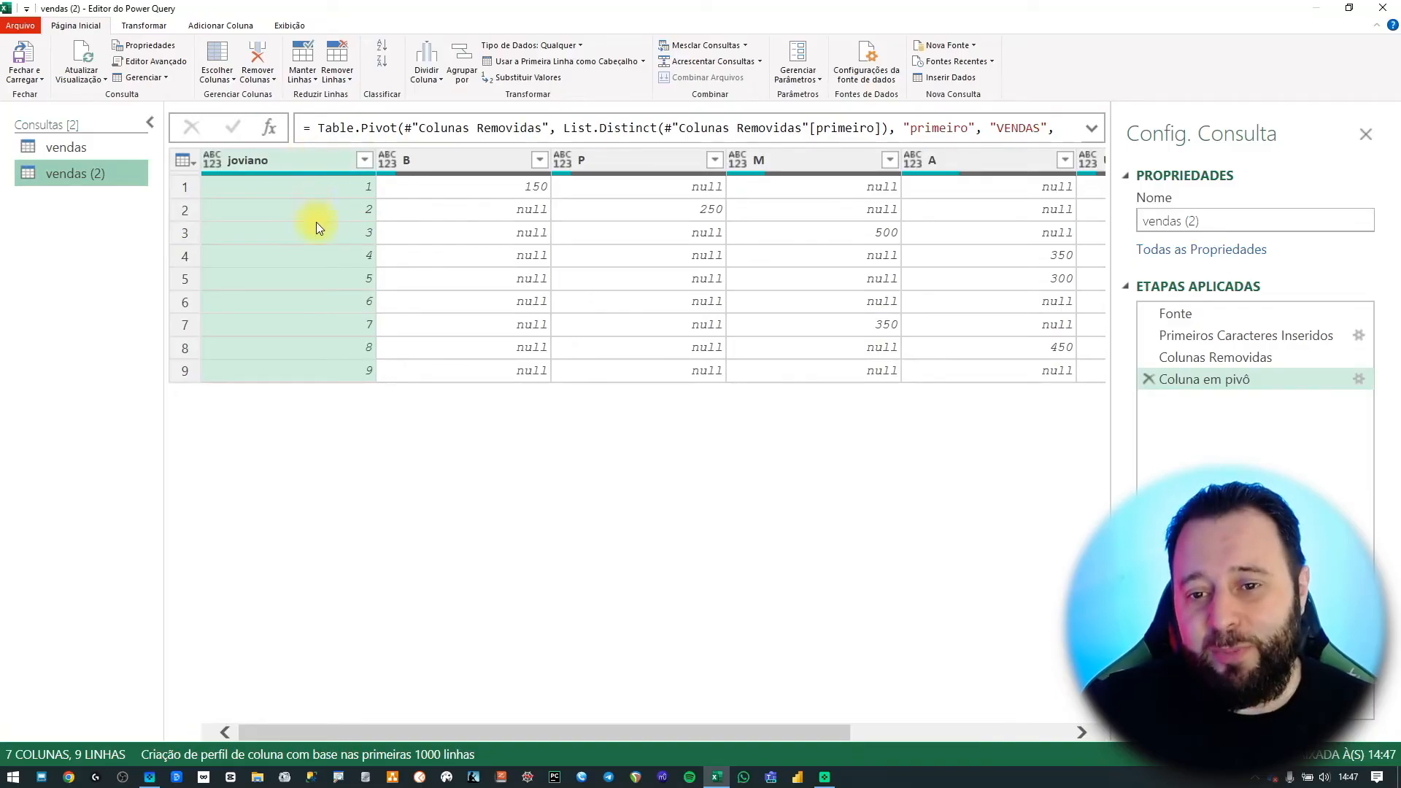
pyautogui.click(1241, 357)
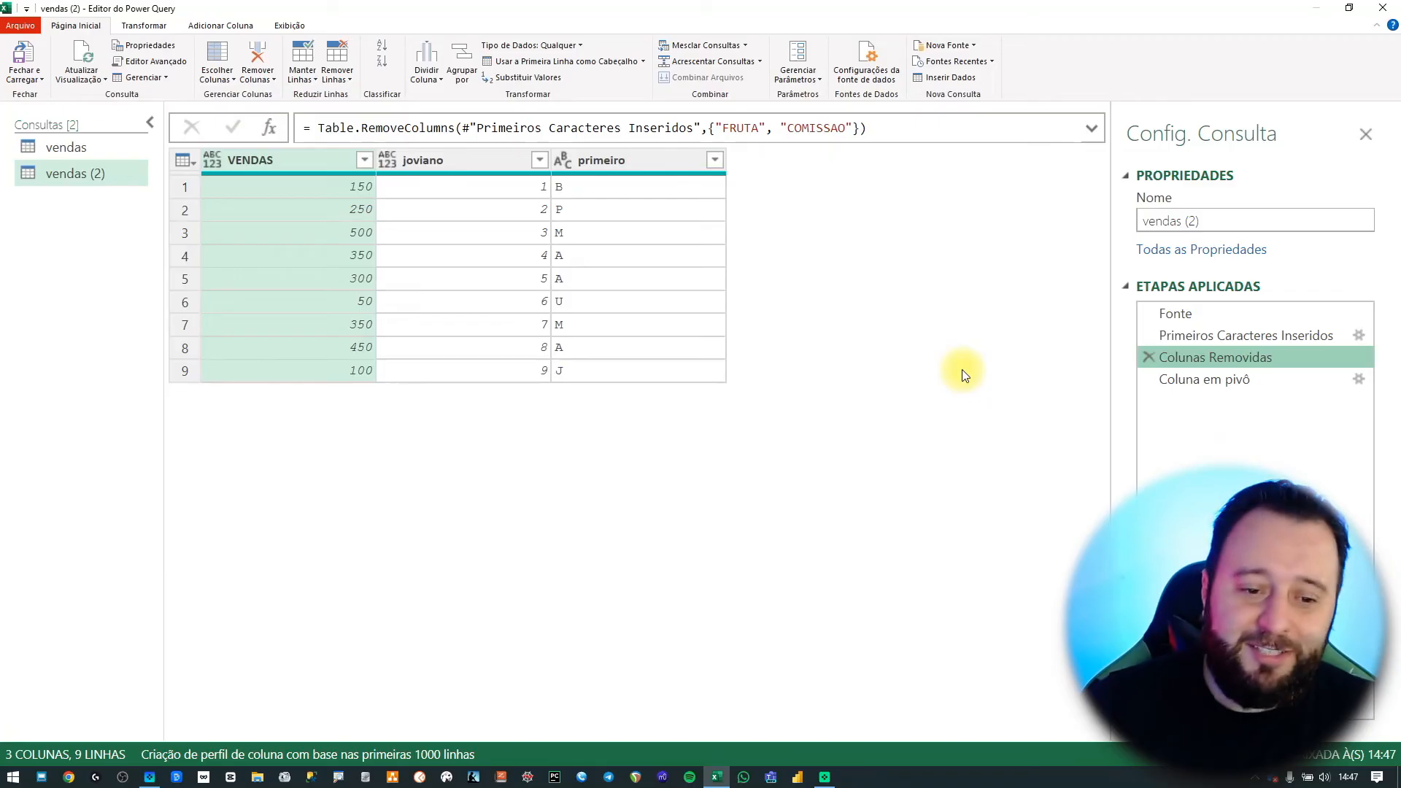
# Magnify the Colunas Removidas formula and mark Table, RemoveColumns, "FRUTA" and "COMISSAO" with blue arrows to examine them.
pyautogui.click(336, 778)
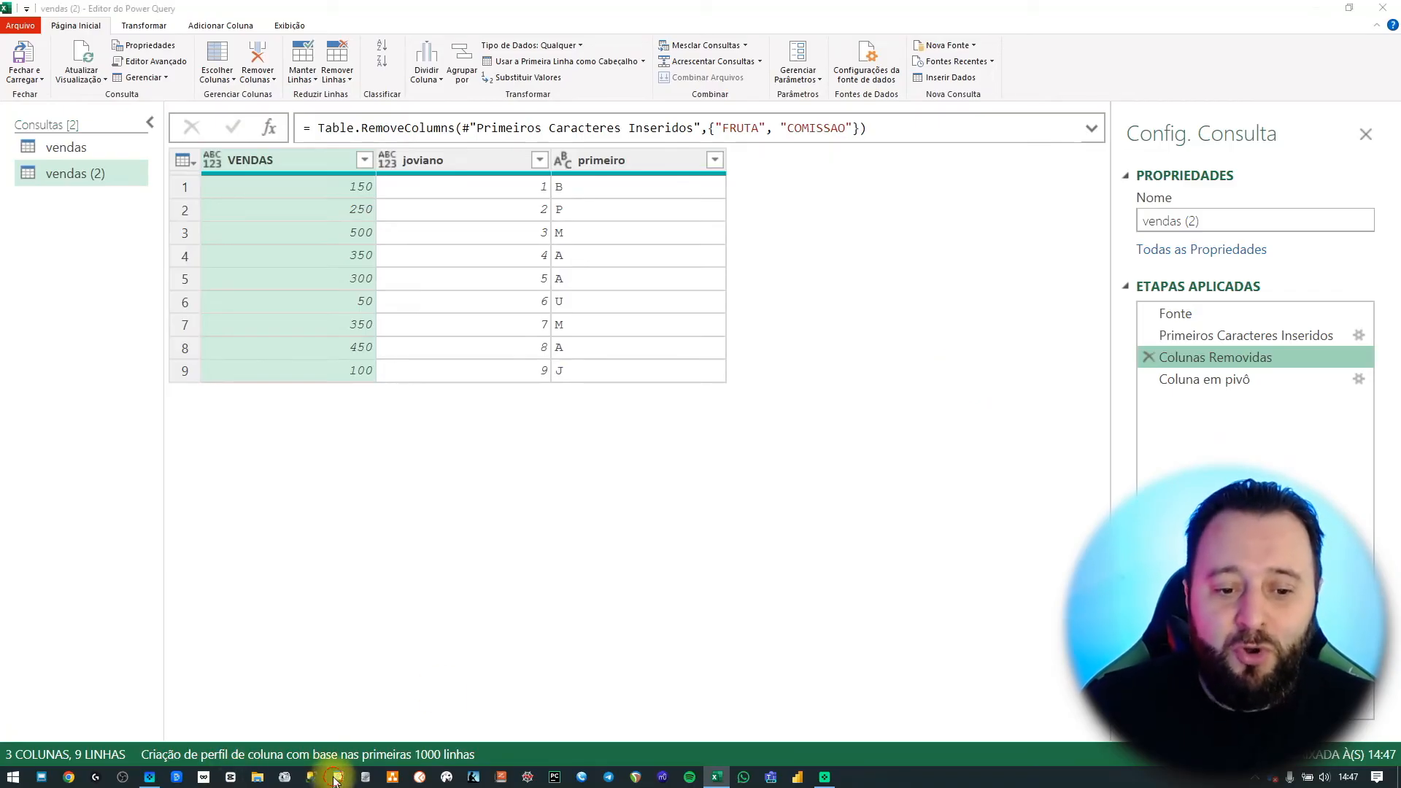
pyautogui.hotkey('ctrl', '1')
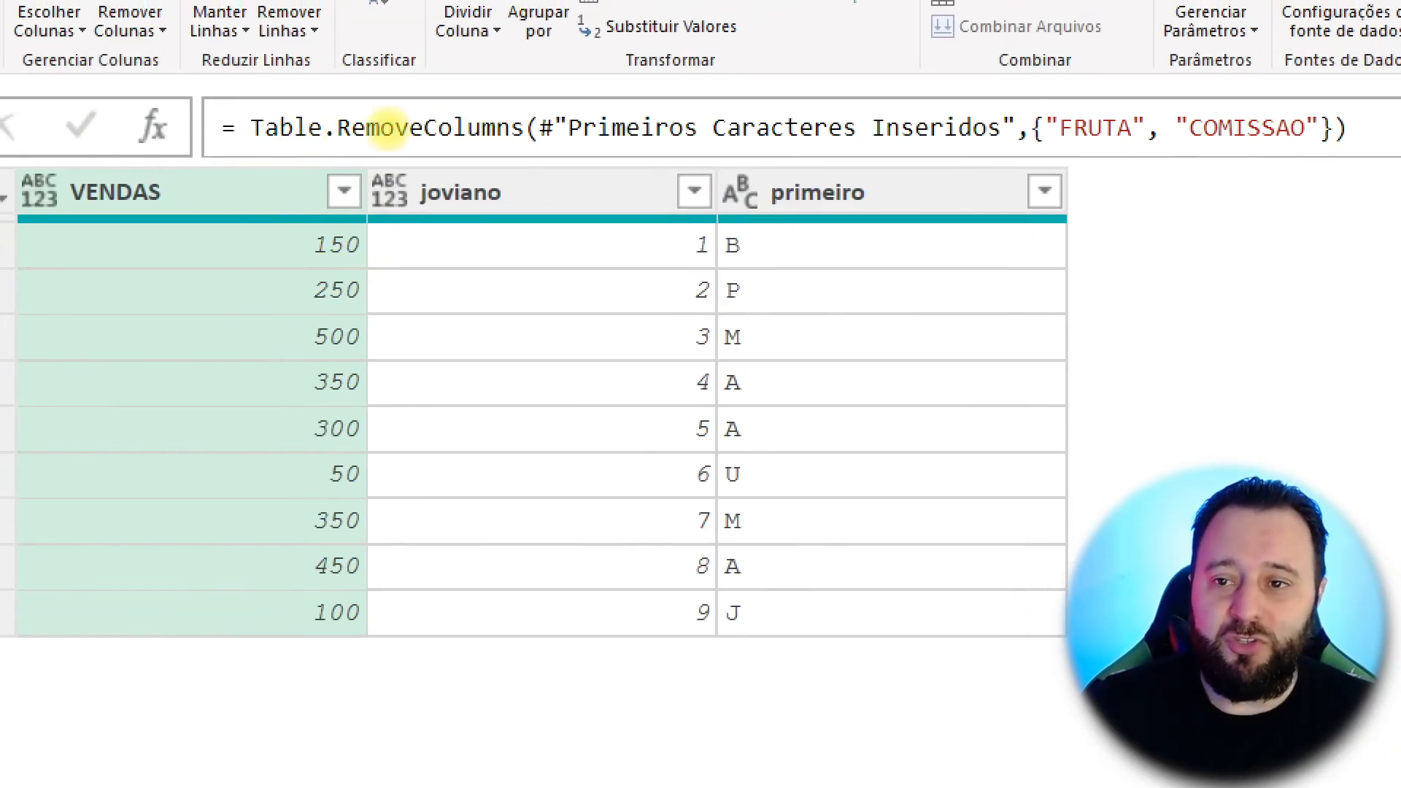
pyautogui.click(400, 127)
pyautogui.moveTo(266, 150)
pyautogui.mouseDown()
pyautogui.moveTo(286, 179)
pyautogui.moveTo(258, 447)
pyautogui.mouseUp()
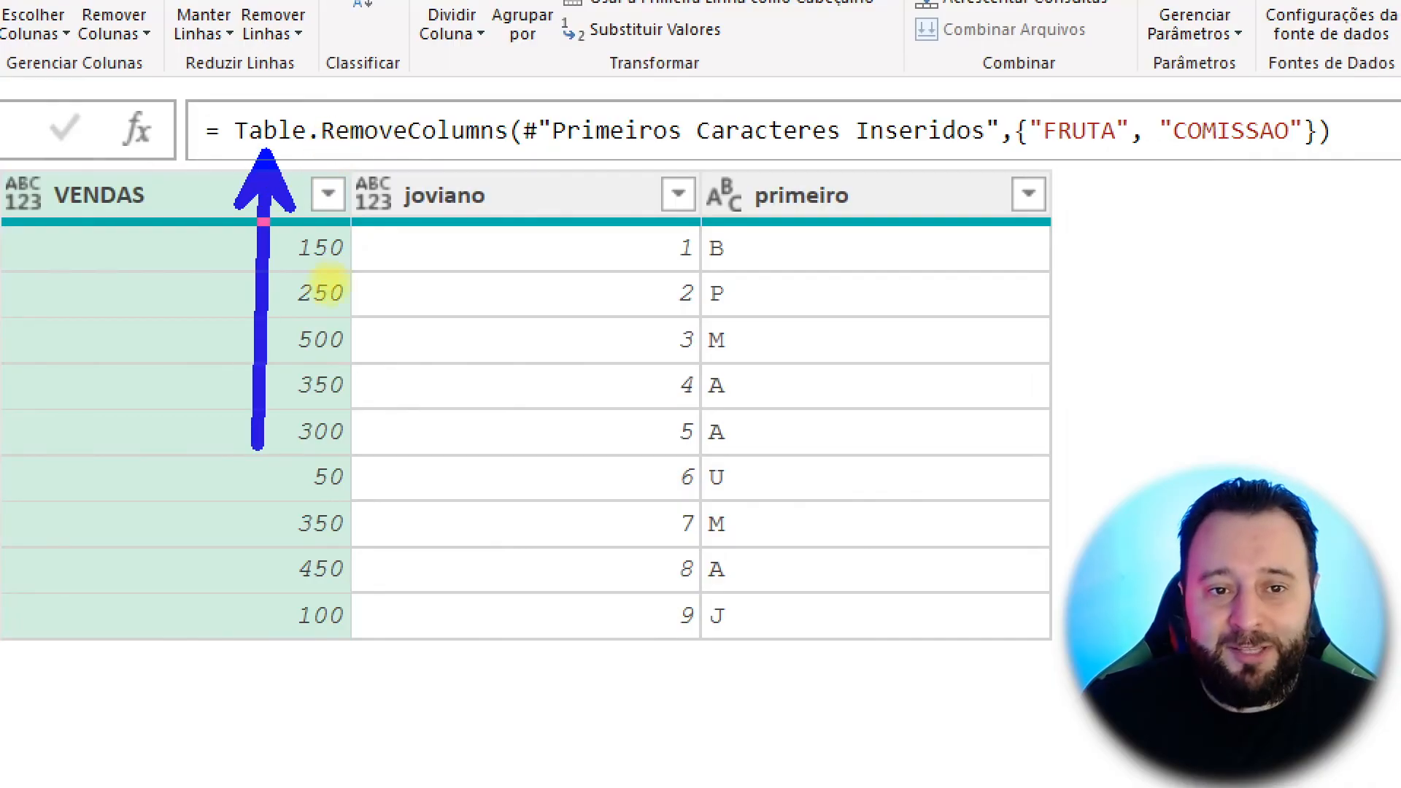
pyautogui.moveTo(405, 152); pyautogui.dragTo(338, 532)
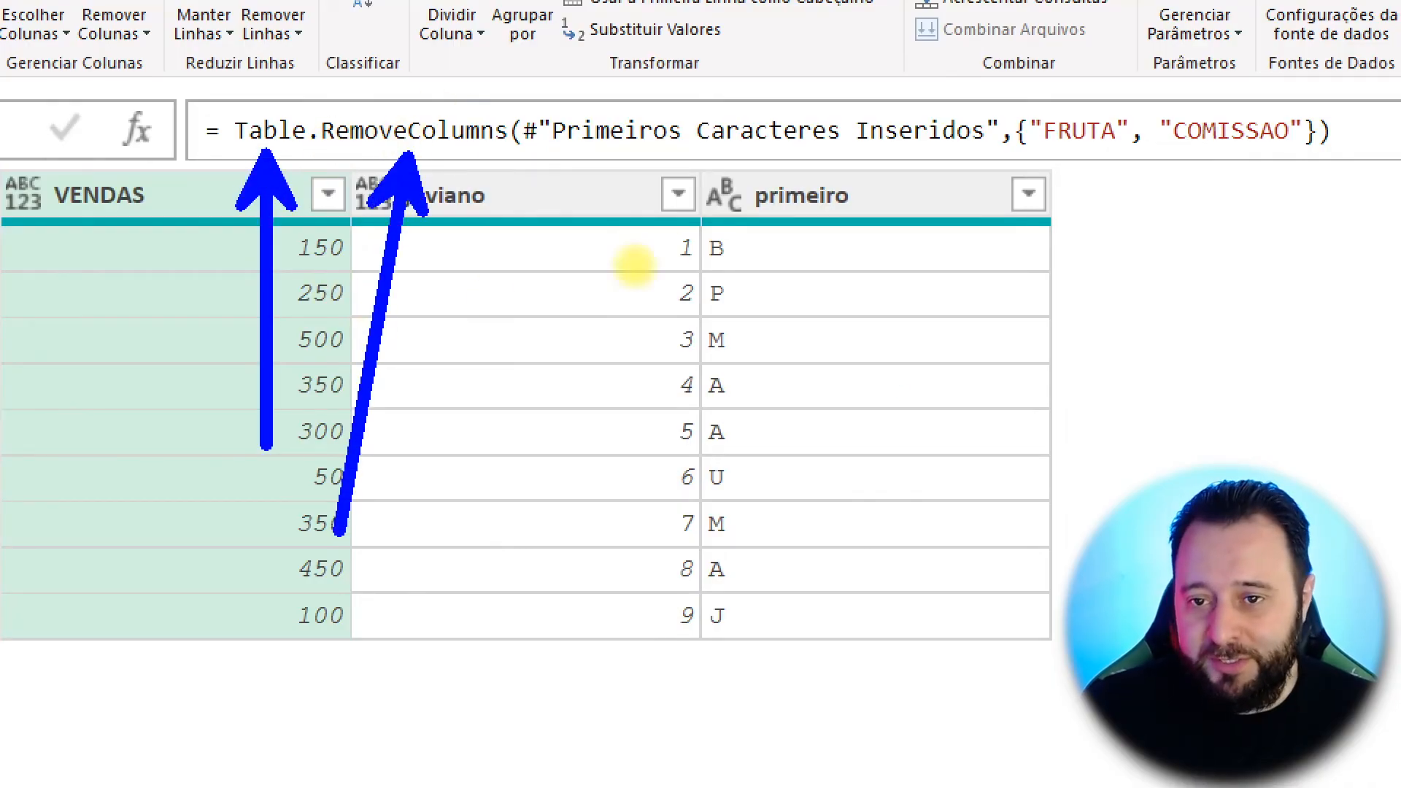
pyautogui.moveTo(1093, 159); pyautogui.dragTo(1191, 344)
pyautogui.moveTo(1235, 170); pyautogui.dragTo(1184, 359)
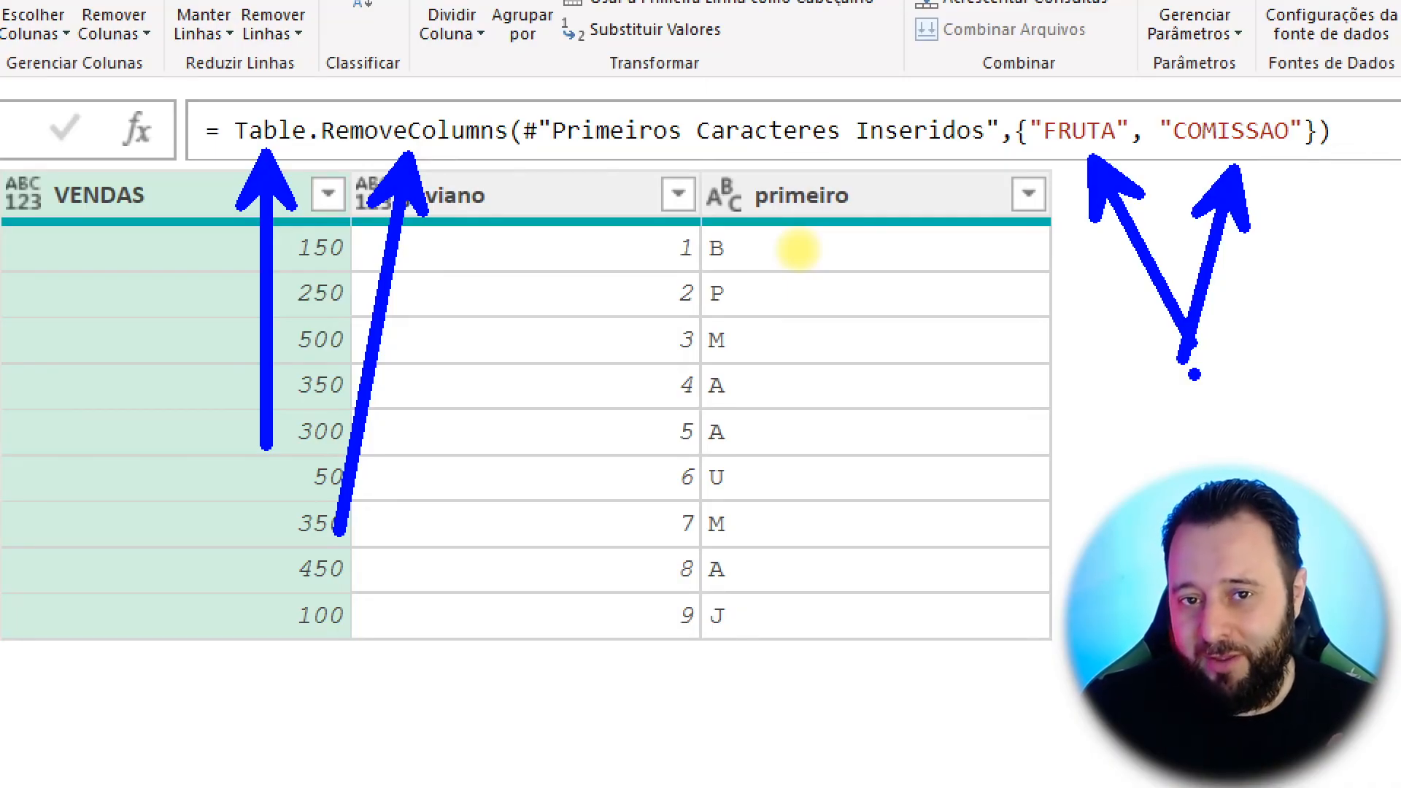
pyautogui.press('Escape')
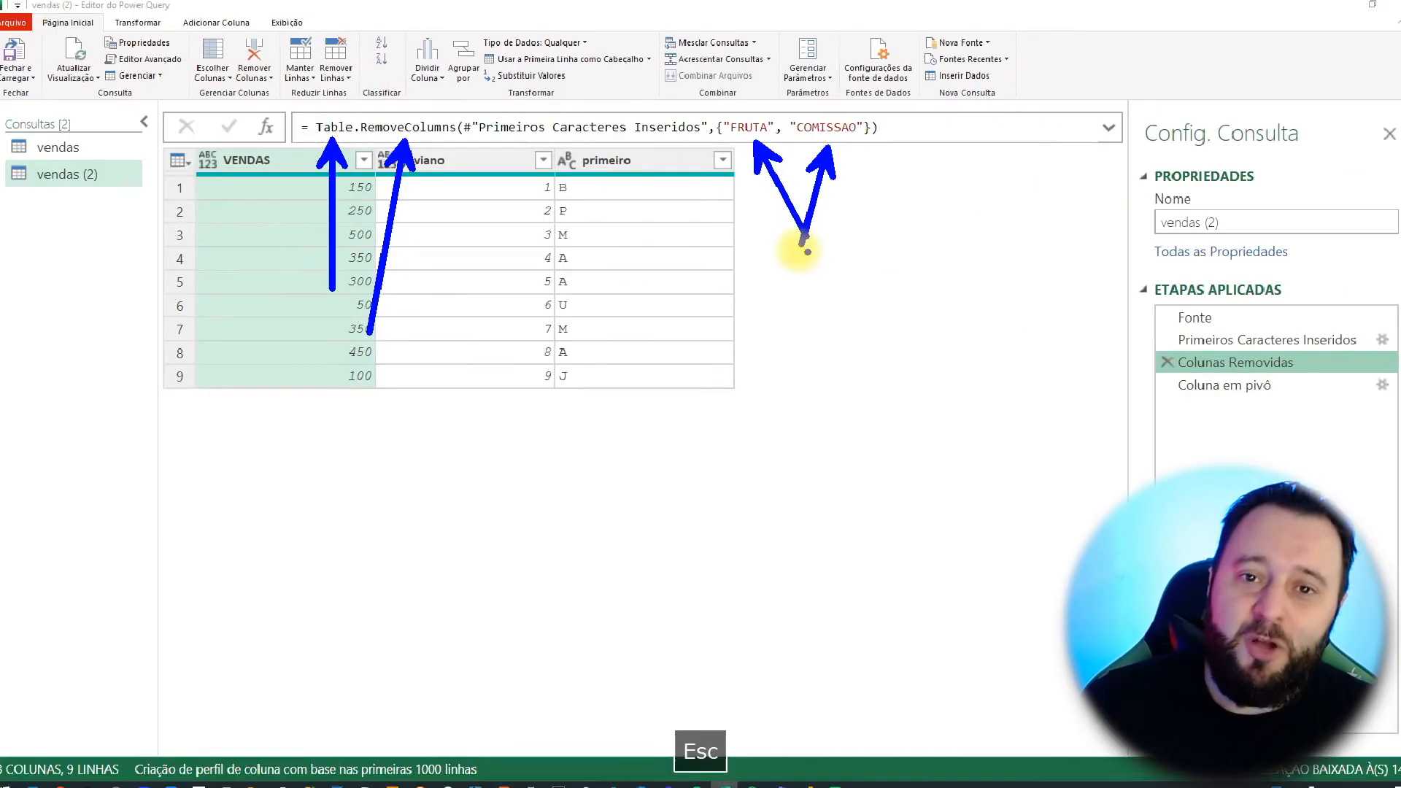